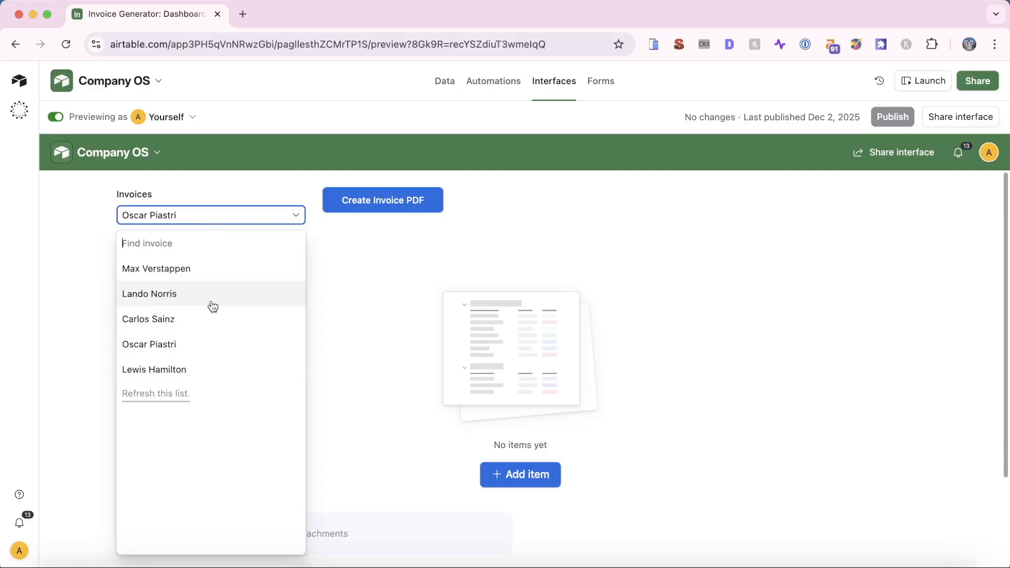
# On the fourth invoice, add a Driving Lesson line item at $1,000 × 1
pyautogui.click(211, 358)
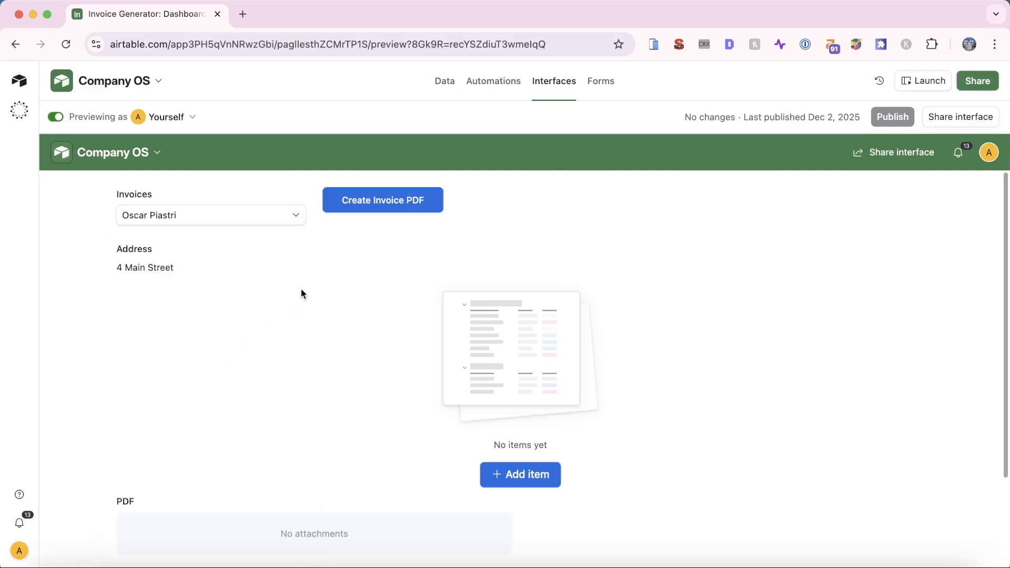
pyautogui.click(548, 480)
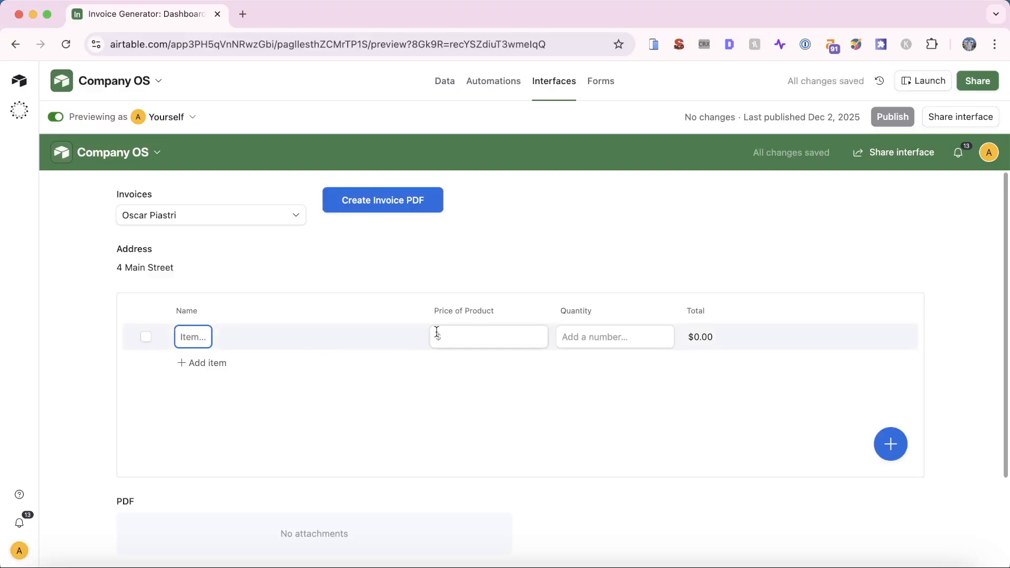
pyautogui.write('Driving Lesson')
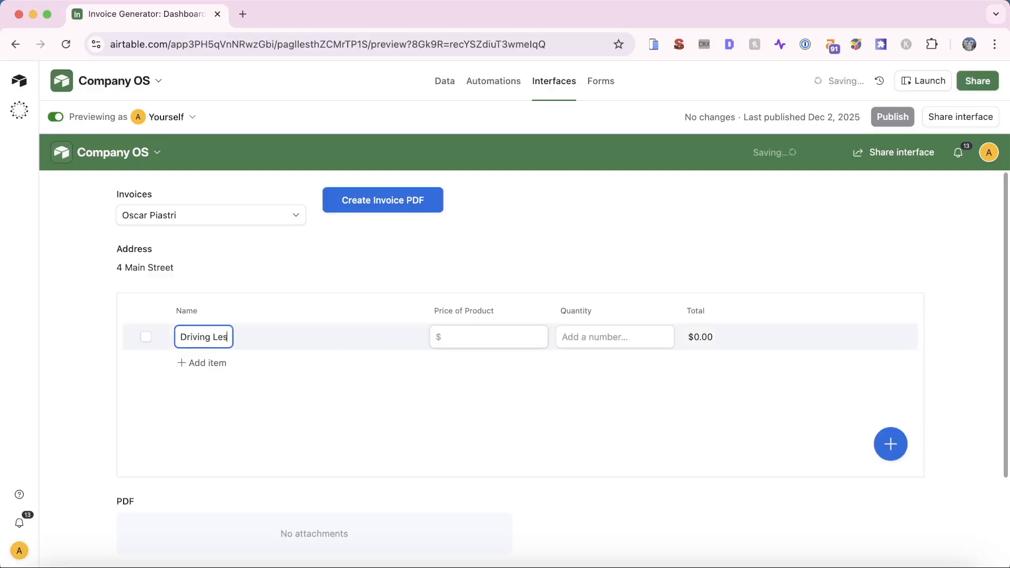
pyautogui.click(472, 337)
pyautogui.write('1000')
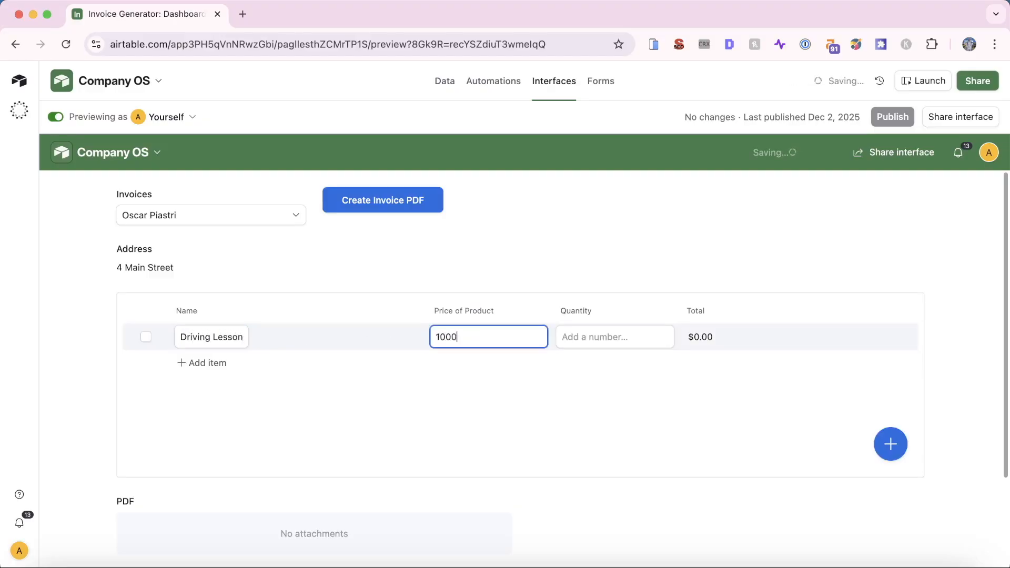
pyautogui.click(605, 339)
pyautogui.write('1')
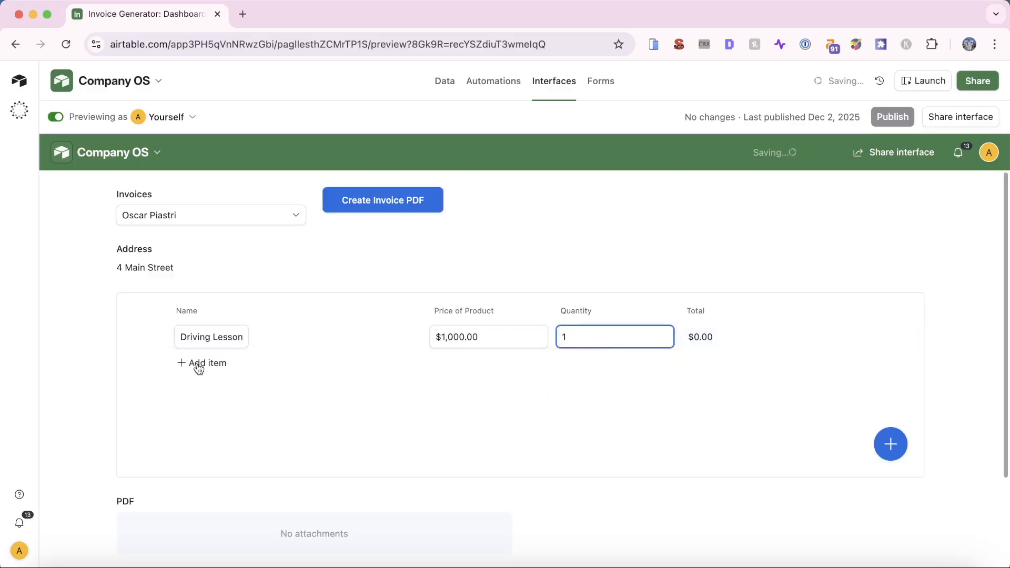
# Add a Steering Wheel line at $200 × 2, then generate the invoice PDF
pyautogui.click(200, 364)
pyautogui.write('Steering Wheel')
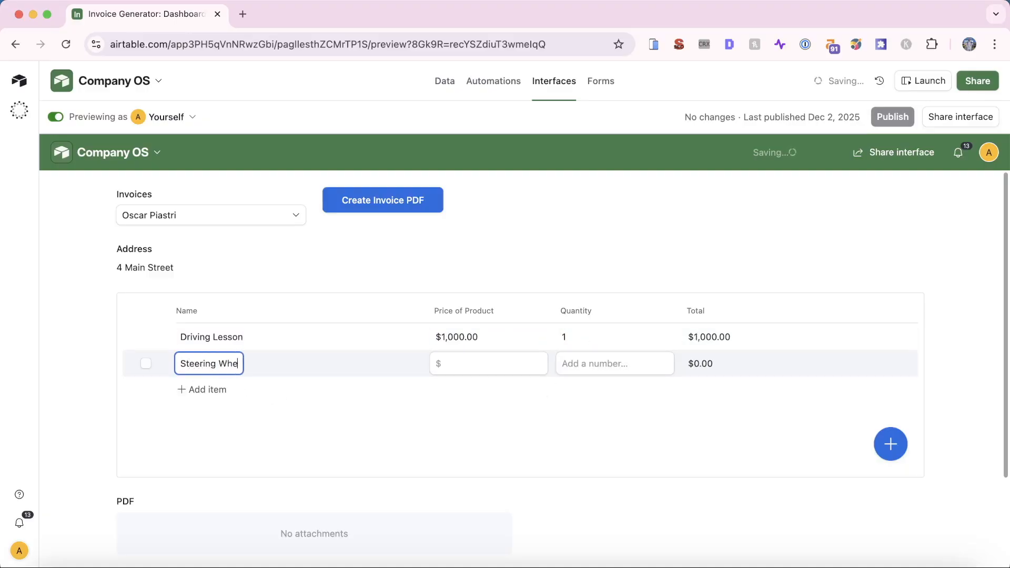
pyautogui.press('Tab')
pyautogui.write('200')
pyautogui.press('Tab')
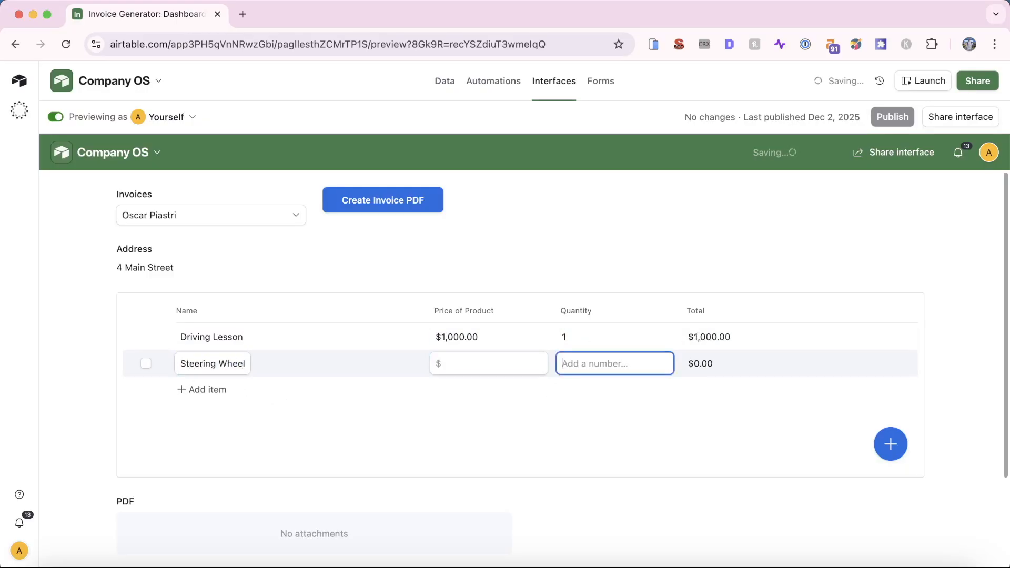
pyautogui.write('2')
pyautogui.click(543, 404)
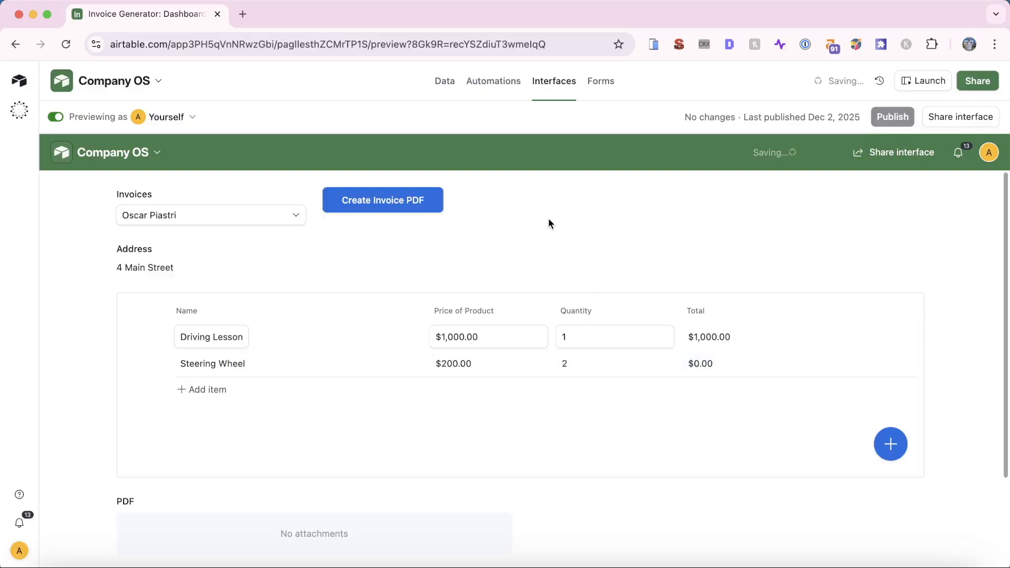
pyautogui.click(413, 207)
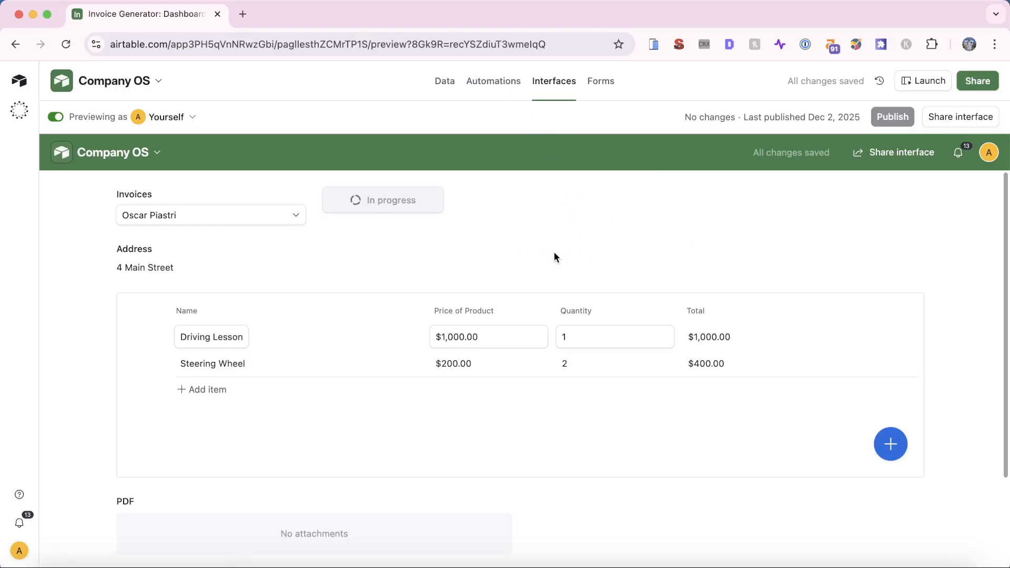
# Preview the generated invoice PDF from the interface, then close it
pyautogui.scroll(-4, 369, 336)
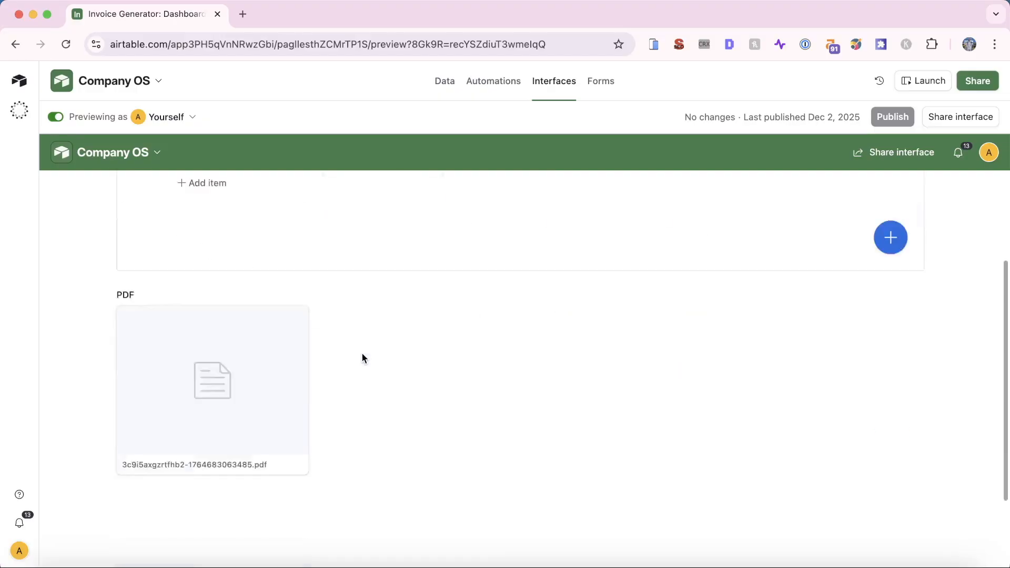
pyautogui.scroll(-2, 241, 329)
pyautogui.click(242, 325)
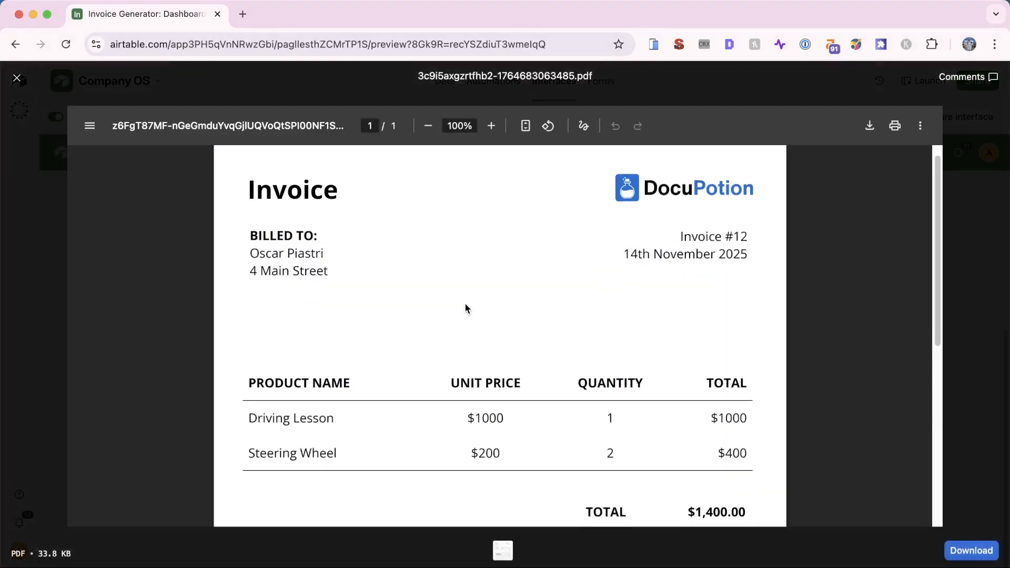
pyautogui.scroll(-4, 465, 309)
pyautogui.scroll(4, 466, 308)
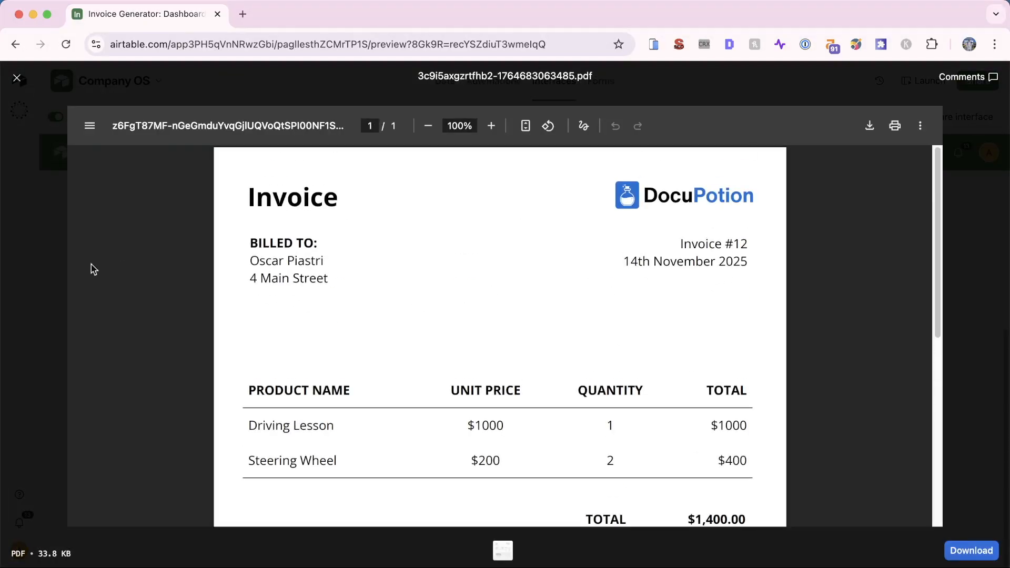
pyautogui.click(51, 271)
# In the Invoices table data, open row 4's PDF attachment to check the $1,400.00 total
pyautogui.click(437, 87)
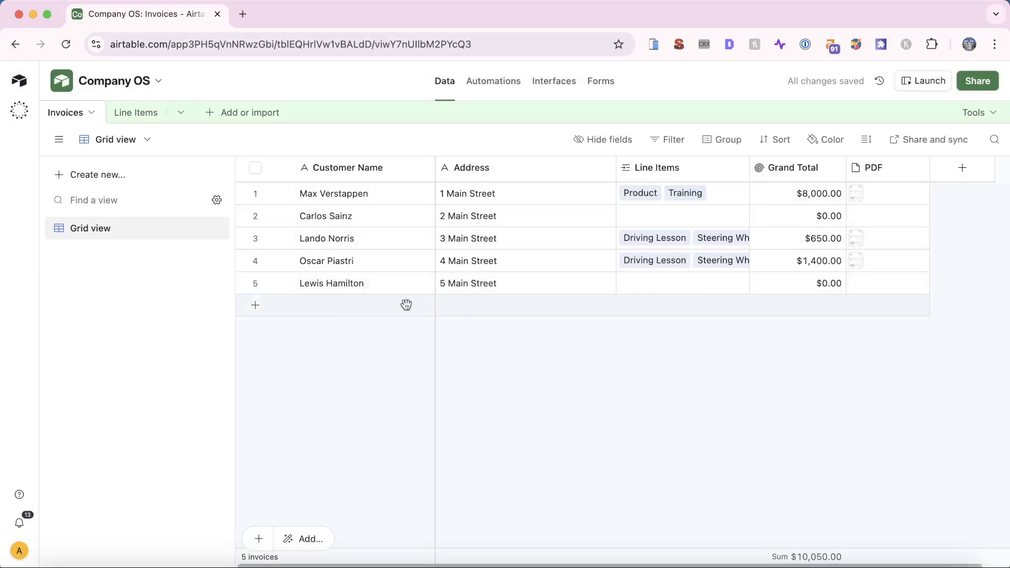
pyautogui.click(855, 261)
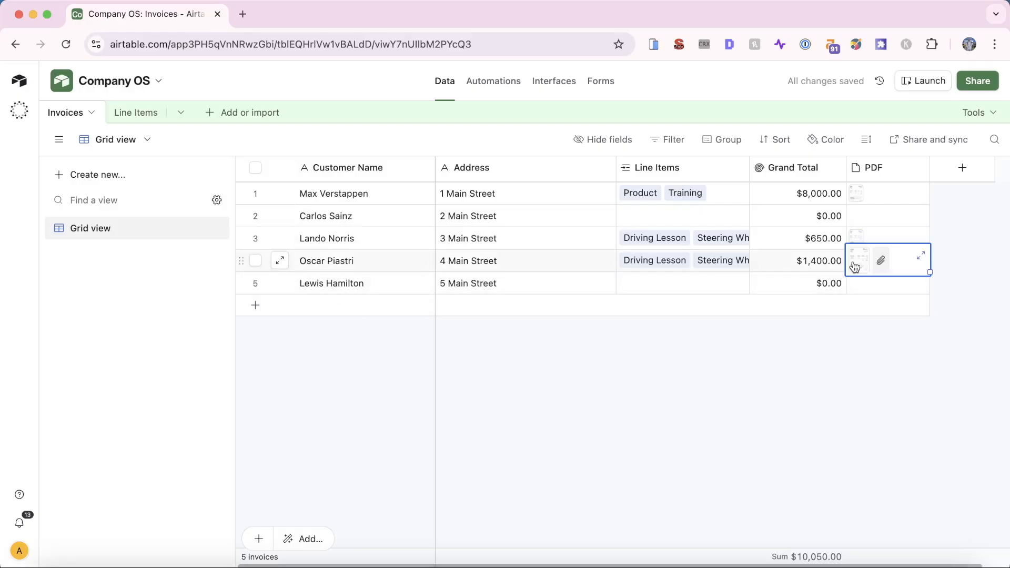
pyautogui.click(855, 261)
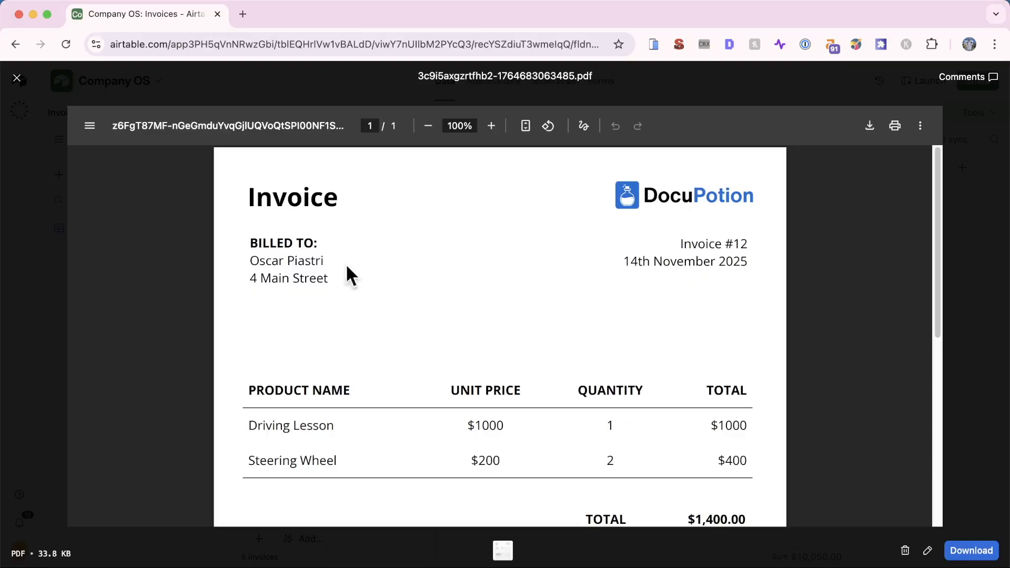
pyautogui.scroll(-3, 466, 316)
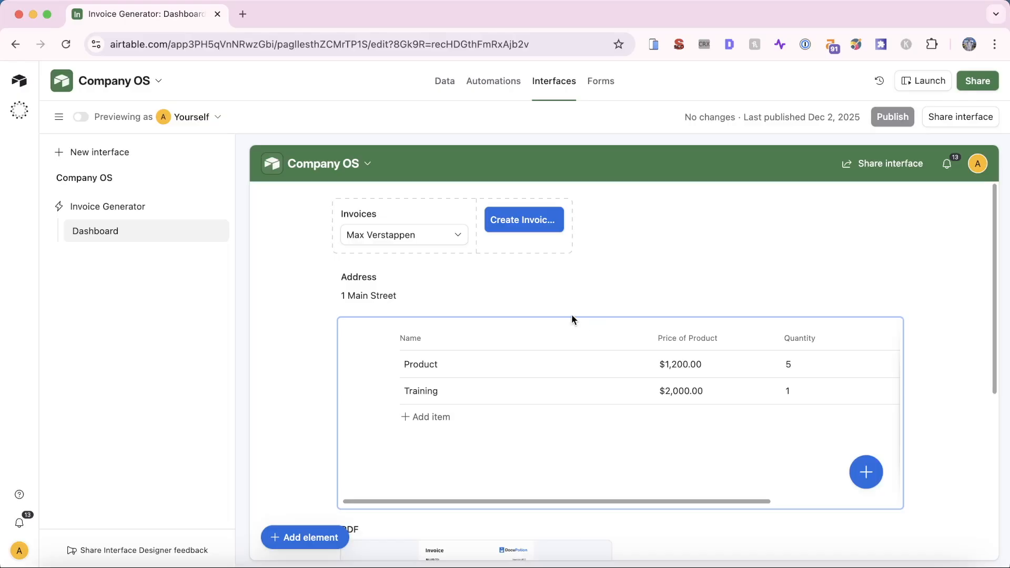
# In preview mode, select the fifth customer's invoice, then view the Invoices table data
pyautogui.click(84, 118)
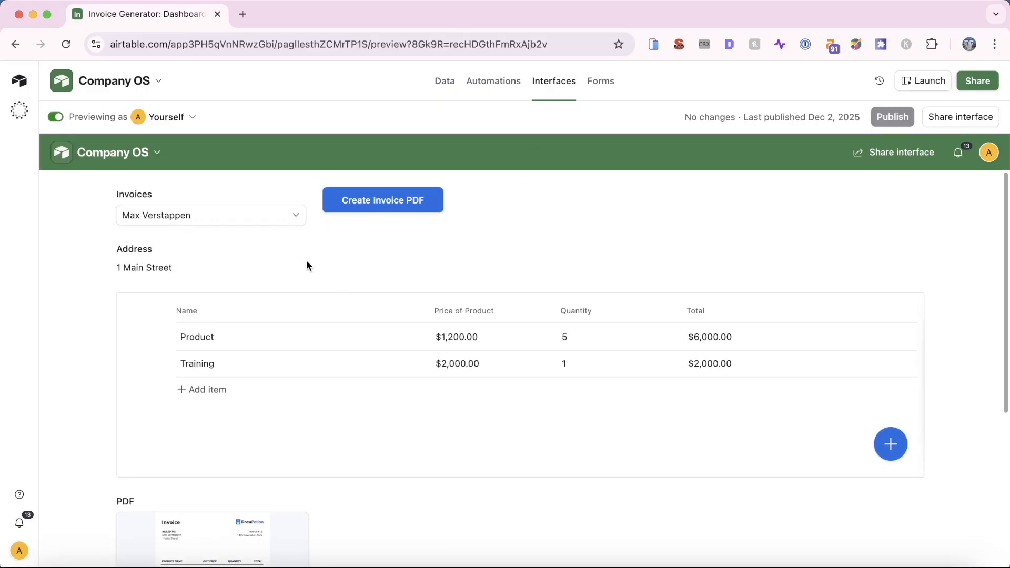
pyautogui.click(270, 223)
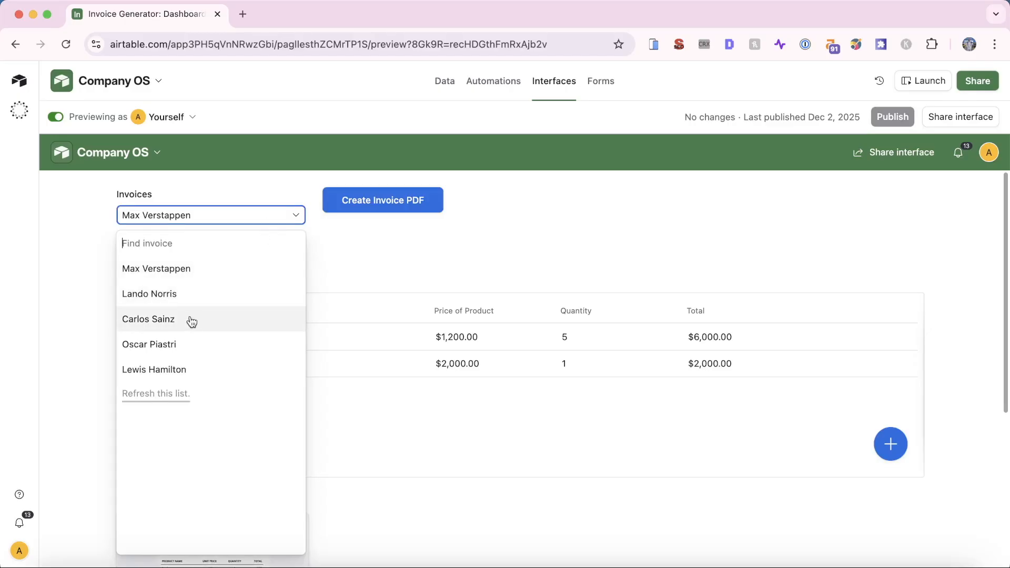
pyautogui.click(174, 369)
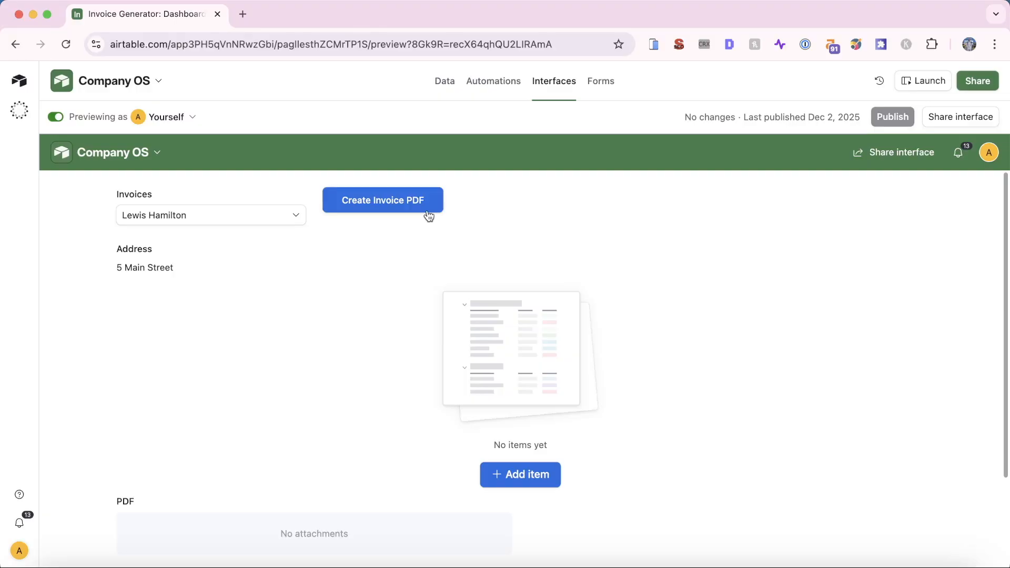
pyautogui.click(444, 82)
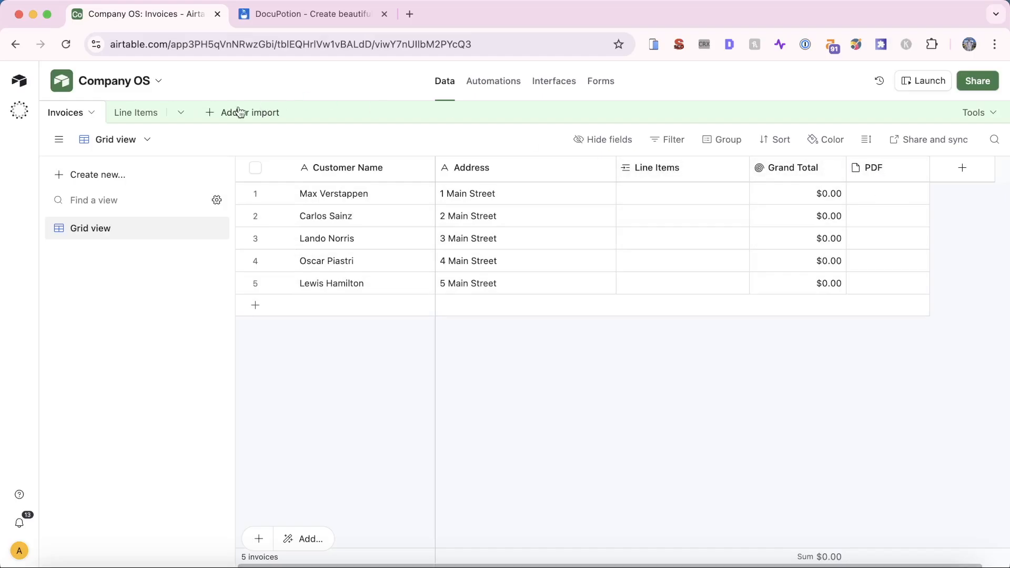
# Link the Materials and Consultation line items to the first invoice, making its Grand Total $1,100.00
pyautogui.click(124, 116)
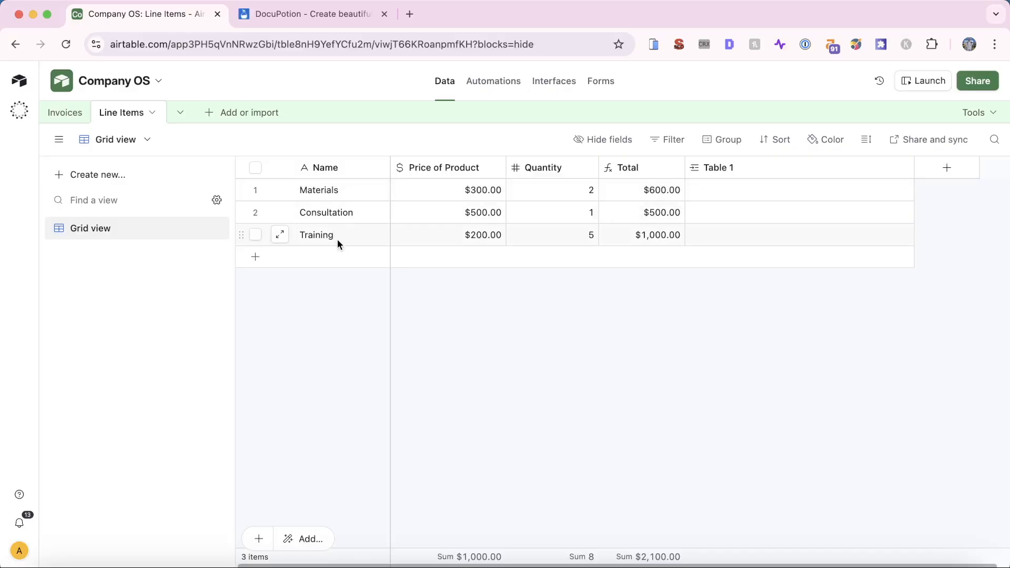
pyautogui.click(87, 114)
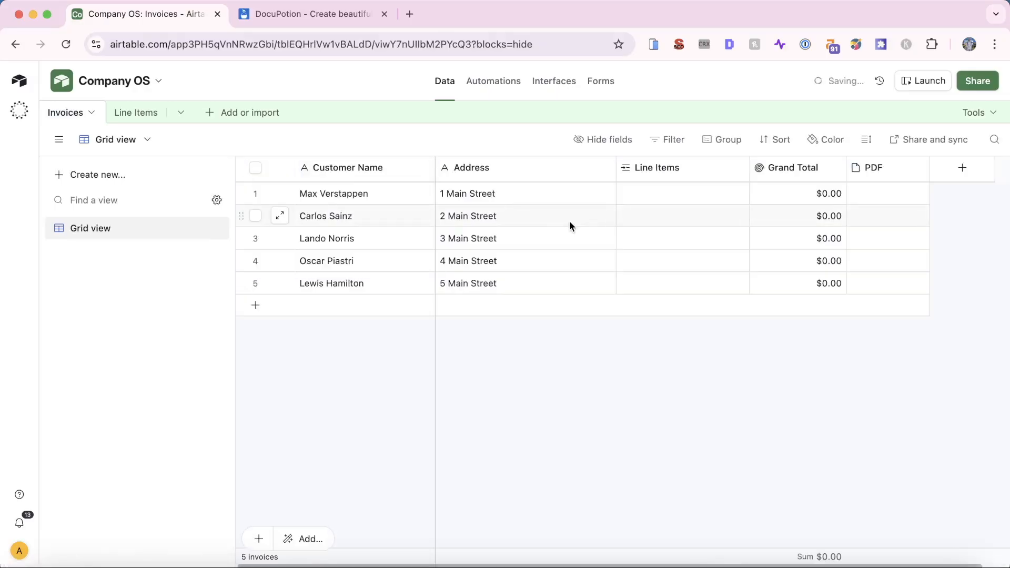
pyautogui.click(630, 195)
pyautogui.click(628, 194)
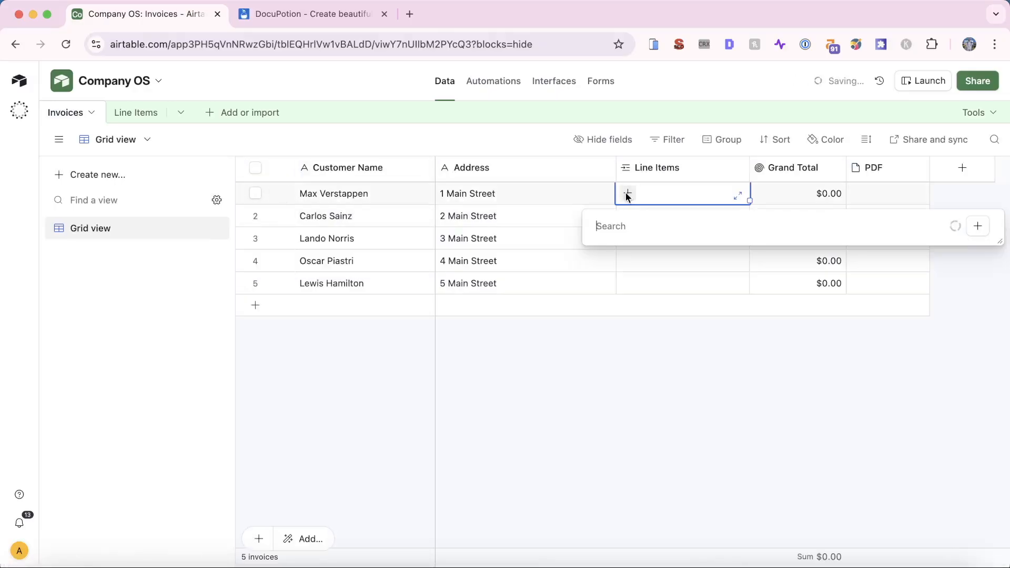
pyautogui.click(626, 269)
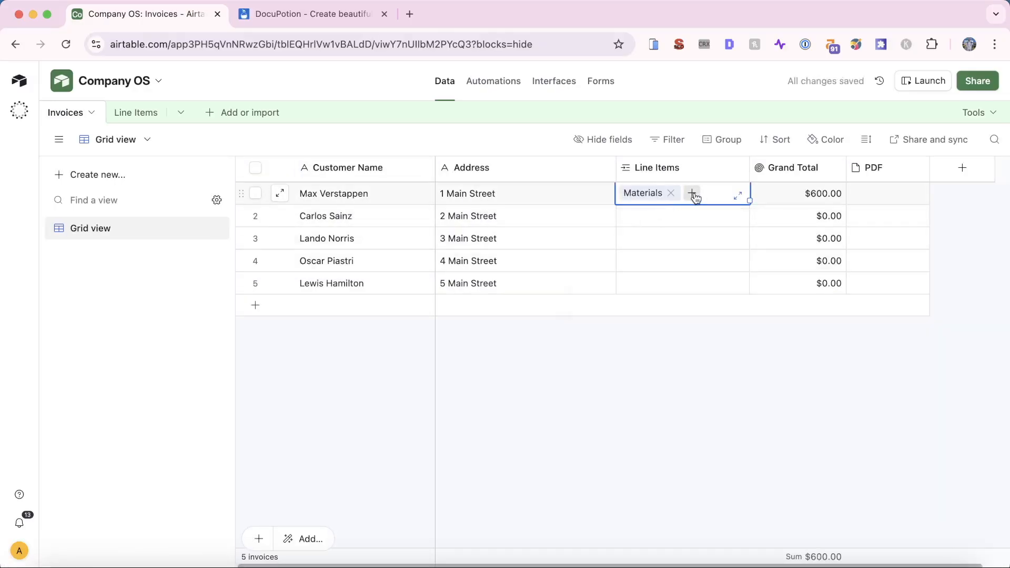
pyautogui.click(693, 194)
pyautogui.click(627, 279)
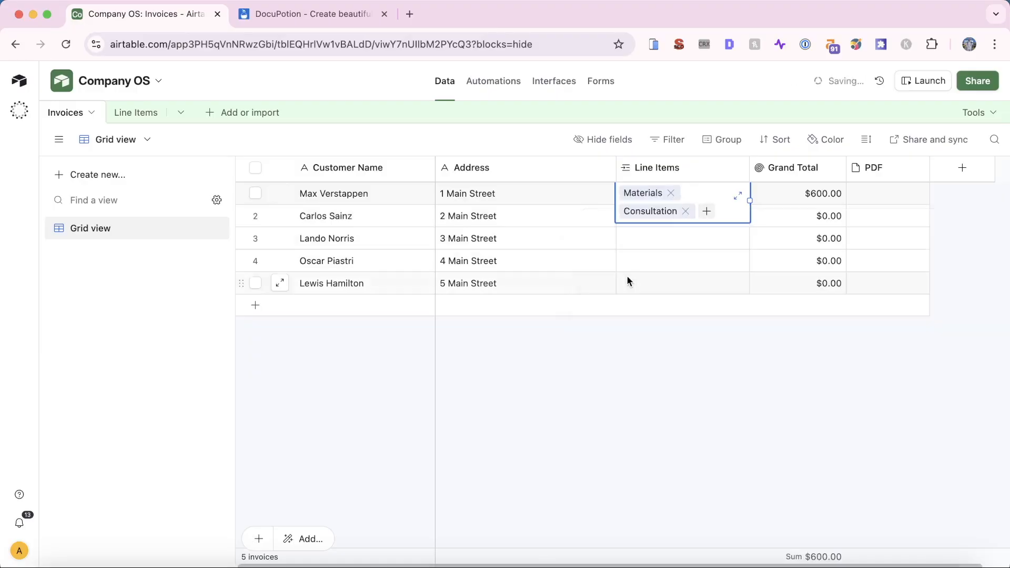
pyautogui.click(658, 340)
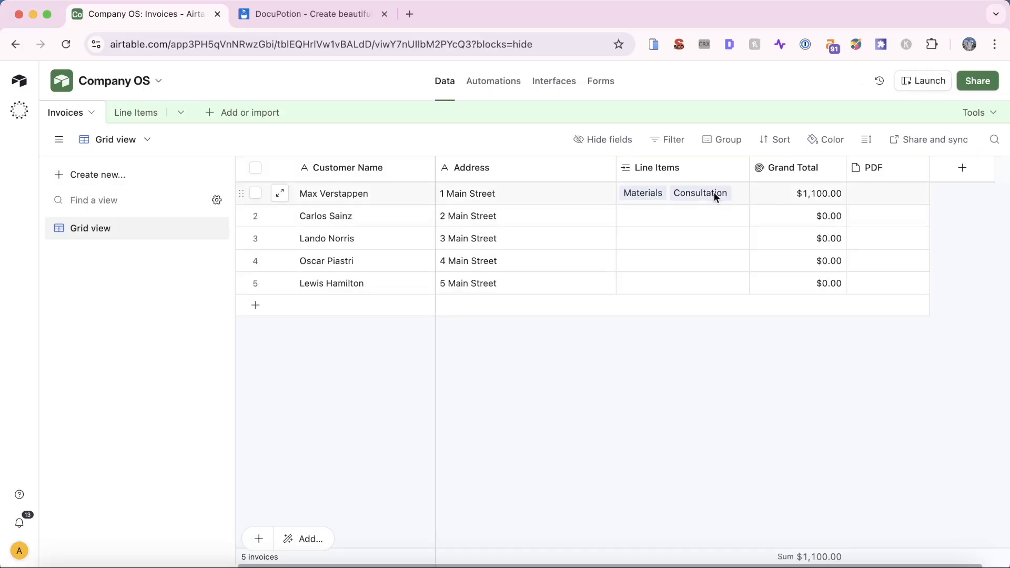
pyautogui.click(797, 193)
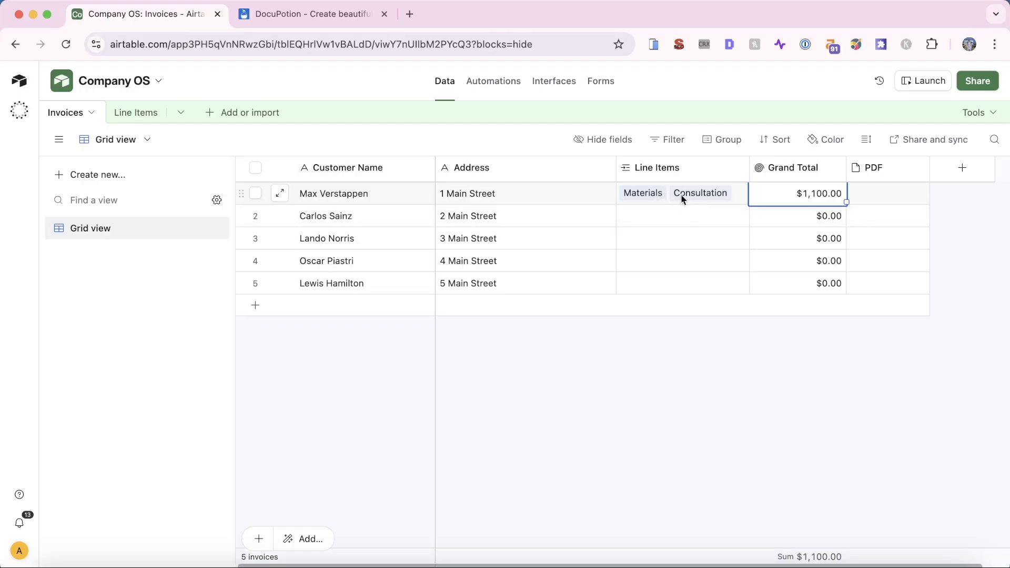
# Unlink Materials and Consultation from the first invoice's Line Items
pyautogui.click(656, 193)
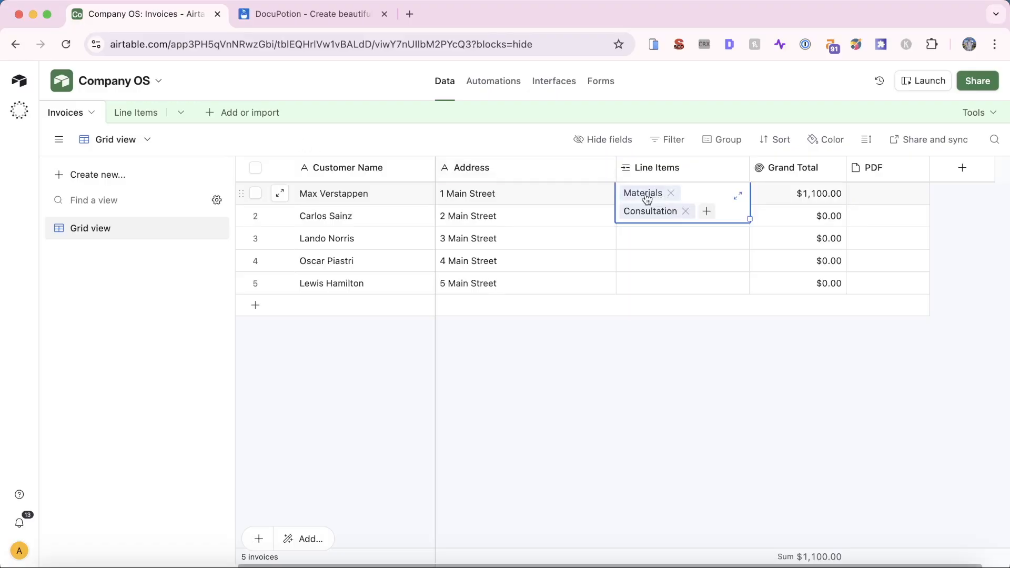
pyautogui.click(670, 194)
pyautogui.click(686, 193)
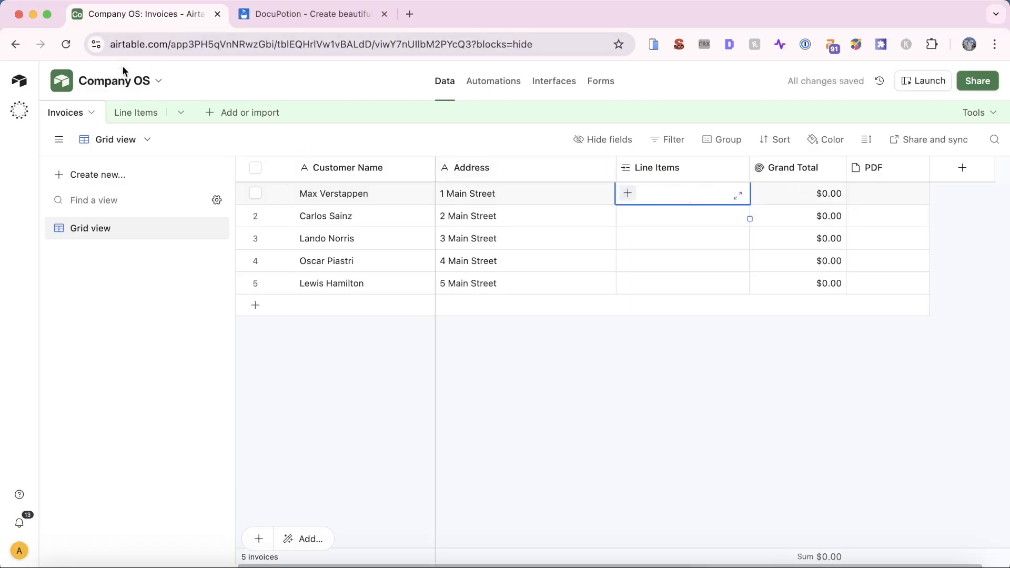
# Delete all three records in the Line Items table and return to Invoices
pyautogui.click(137, 112)
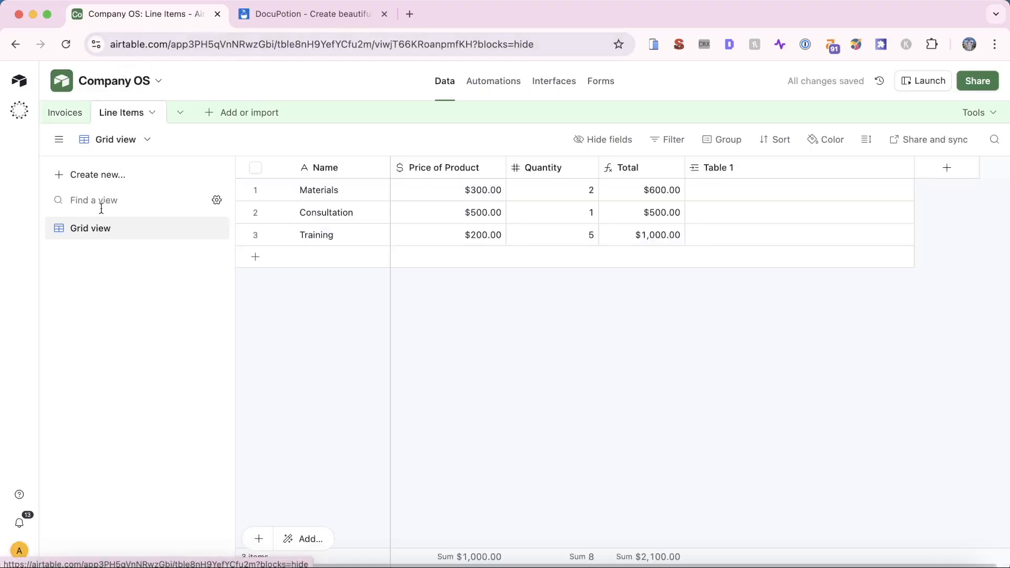
pyautogui.click(256, 168)
pyautogui.rightClick(259, 172)
pyautogui.click(665, 330)
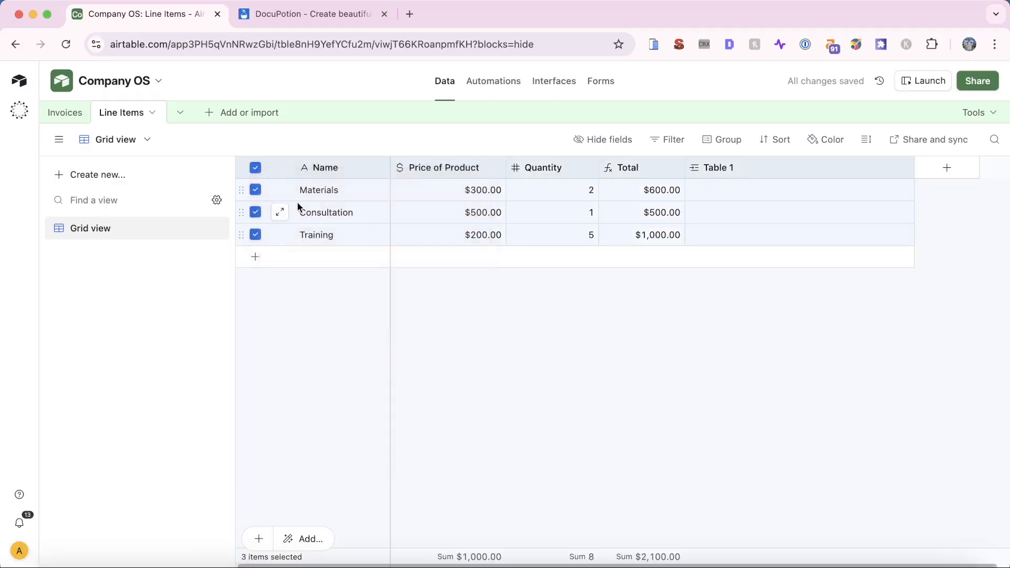
pyautogui.rightClick(289, 196)
pyautogui.click(366, 248)
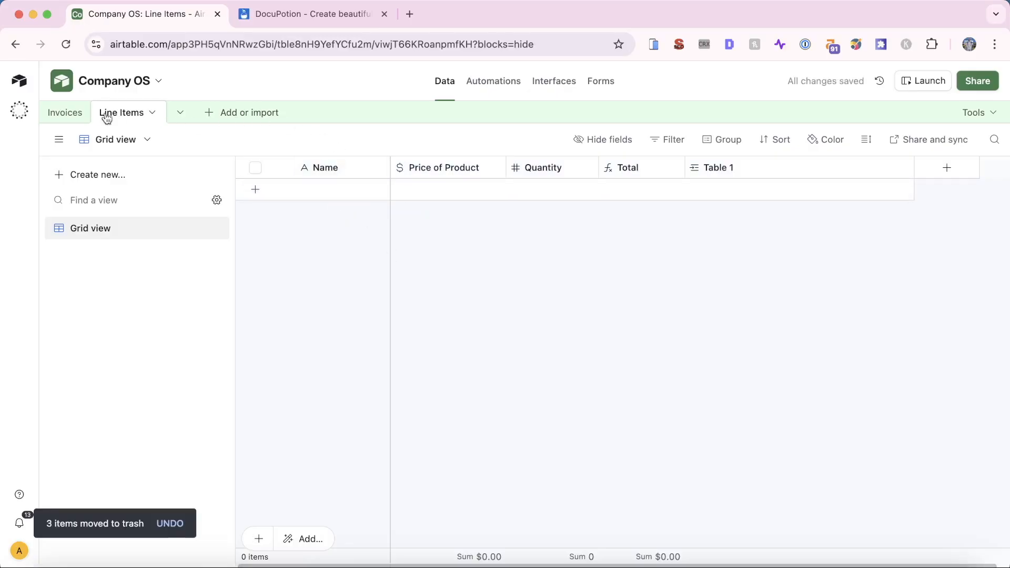
pyautogui.click(75, 113)
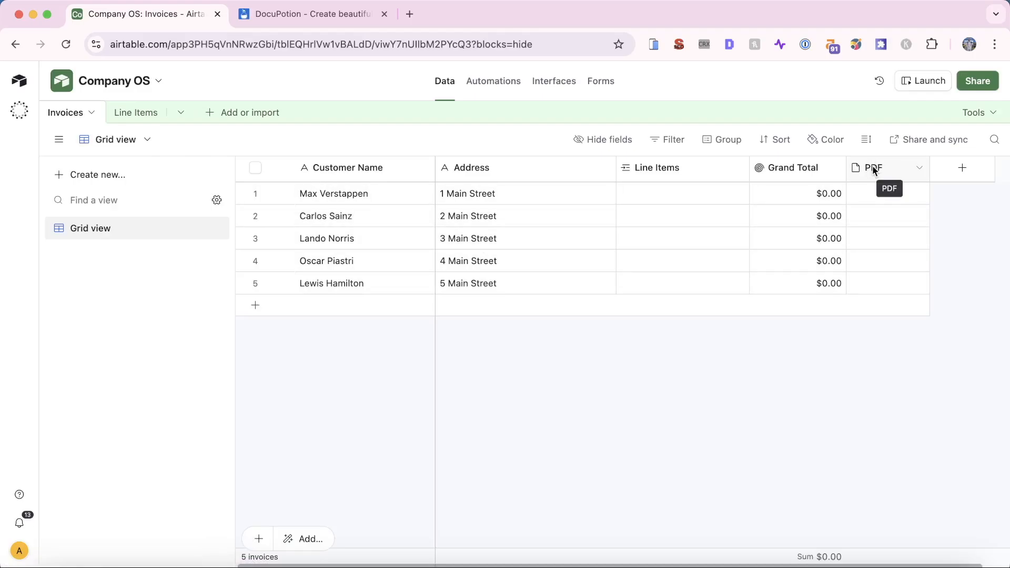
# Start a self-built interface and name it 'Invoice Generator'
pyautogui.click(556, 93)
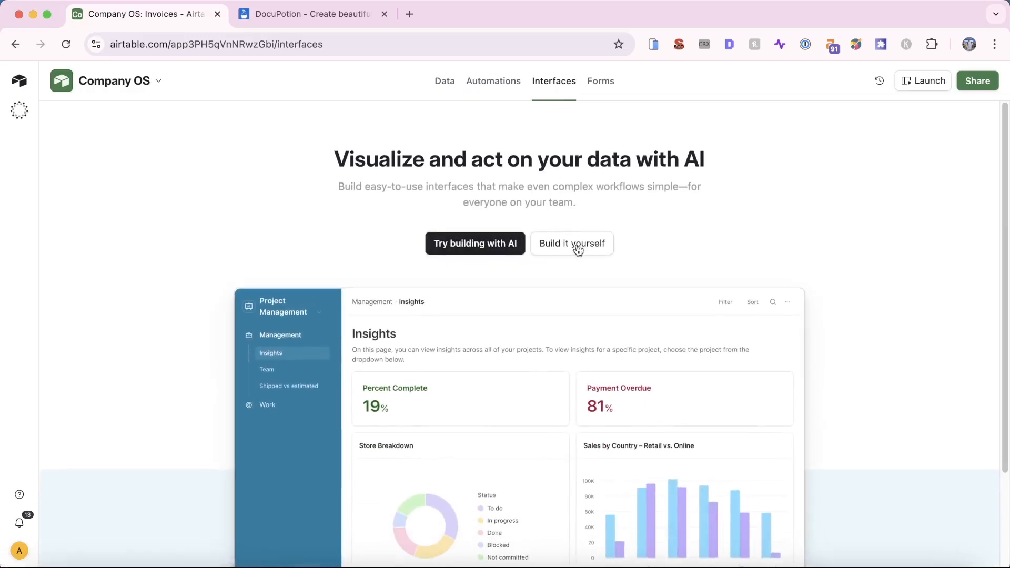
pyautogui.click(577, 248)
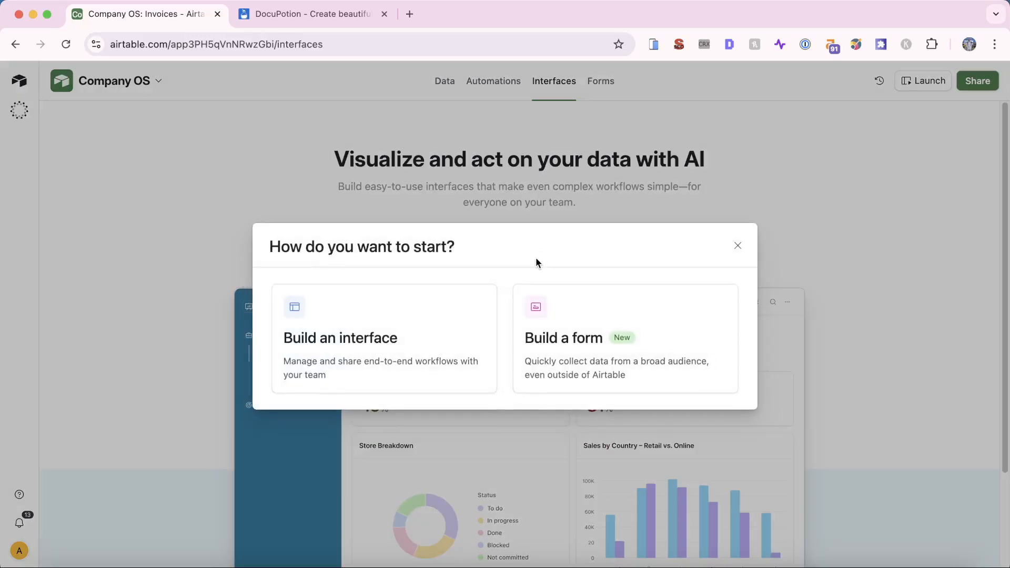
pyautogui.click(397, 335)
pyautogui.click(453, 259)
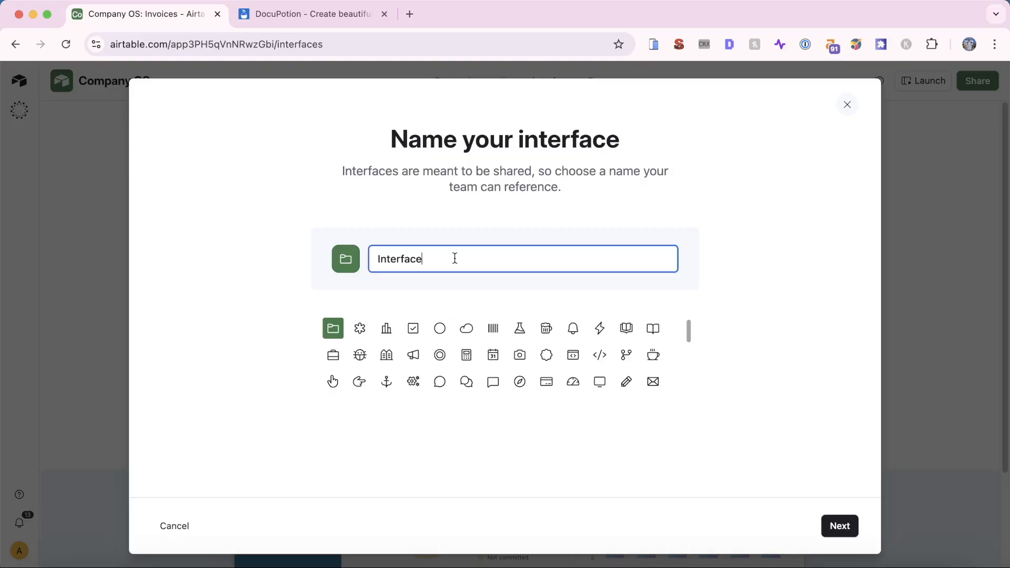
pyautogui.press('super+a')
pyautogui.write('Invoice Generato')
pyautogui.click(599, 330)
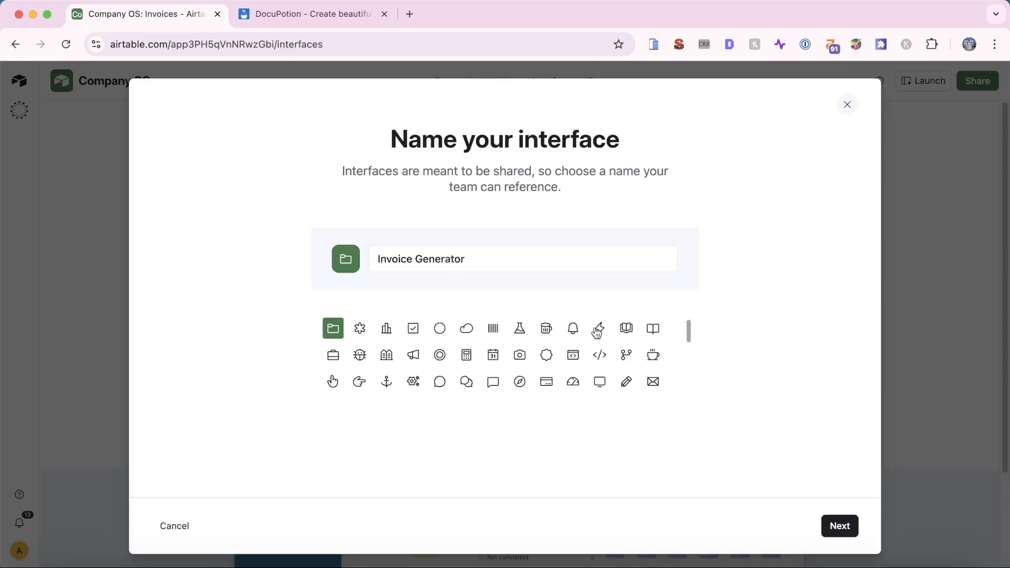
# Create the interface with the Blank layout, leaving an empty Untitled page in the editor
pyautogui.click(840, 528)
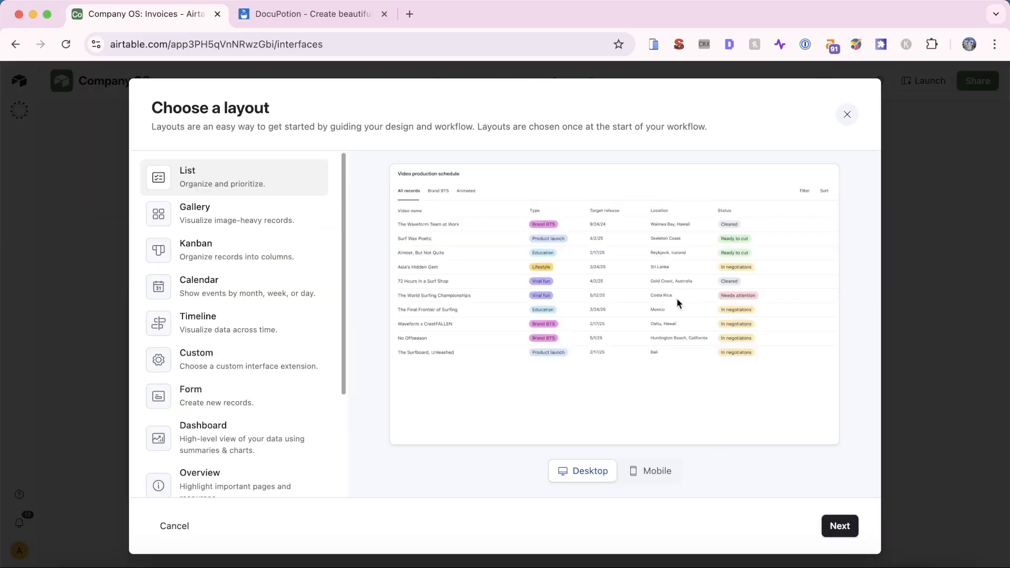
pyautogui.click(264, 217)
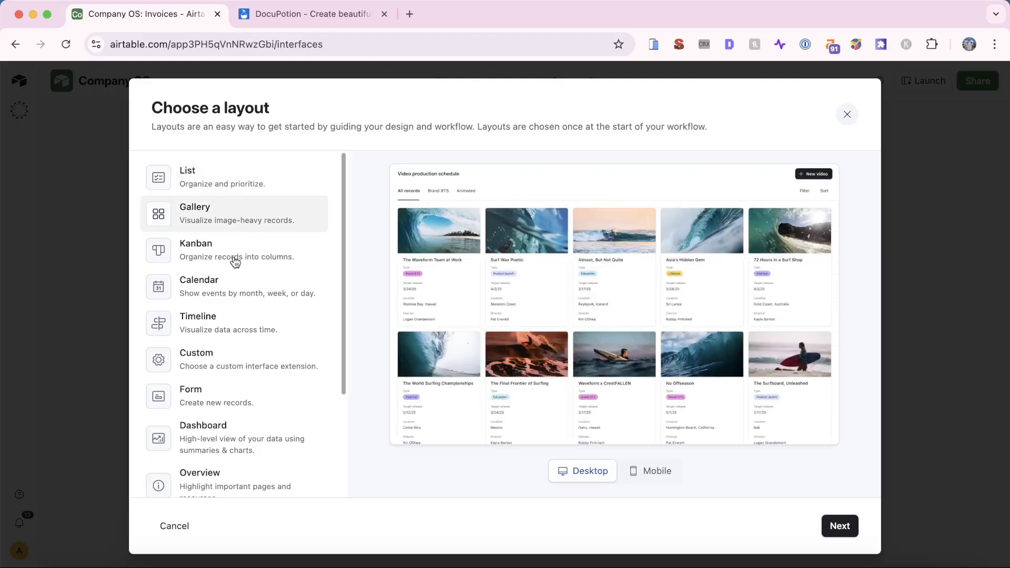
pyautogui.click(232, 261)
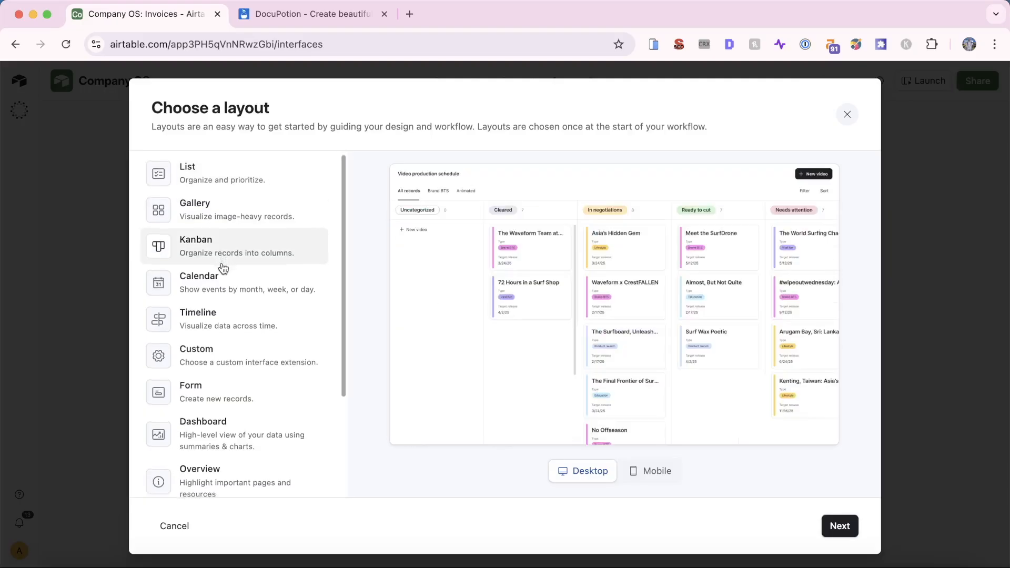
pyautogui.scroll(-3, 224, 268)
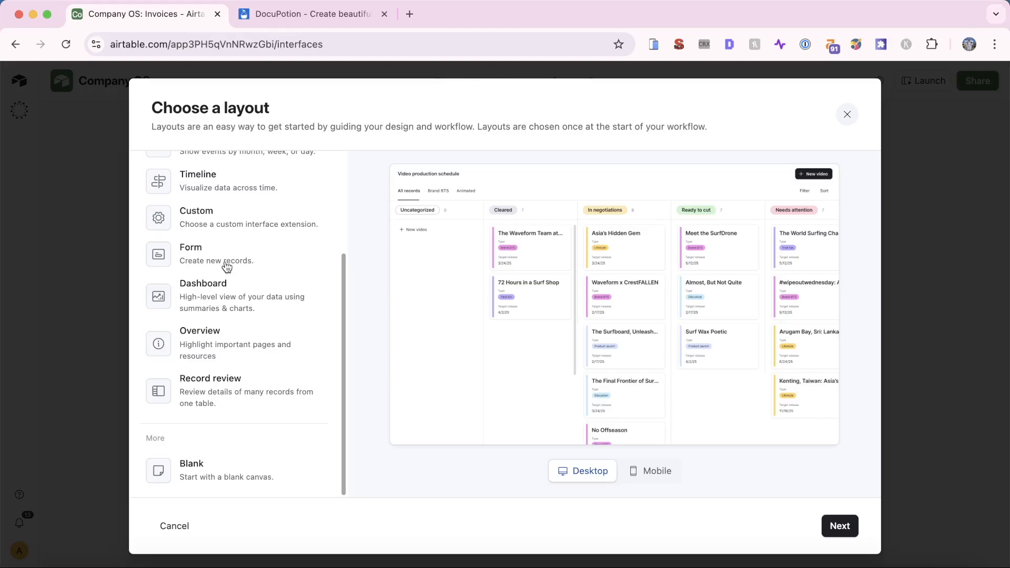
pyautogui.click(243, 477)
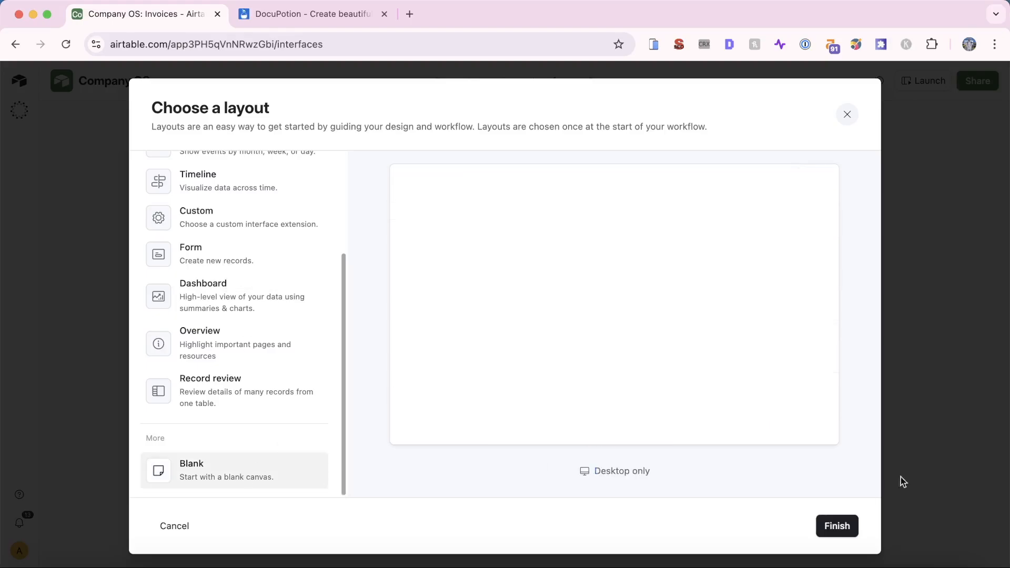
pyautogui.click(838, 529)
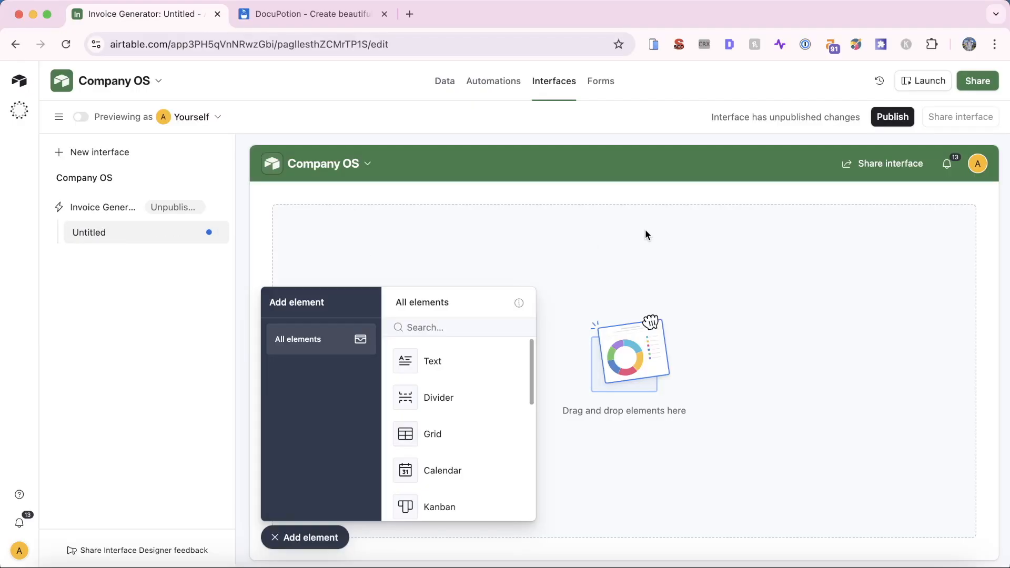
pyautogui.click(310, 542)
pyautogui.click(163, 233)
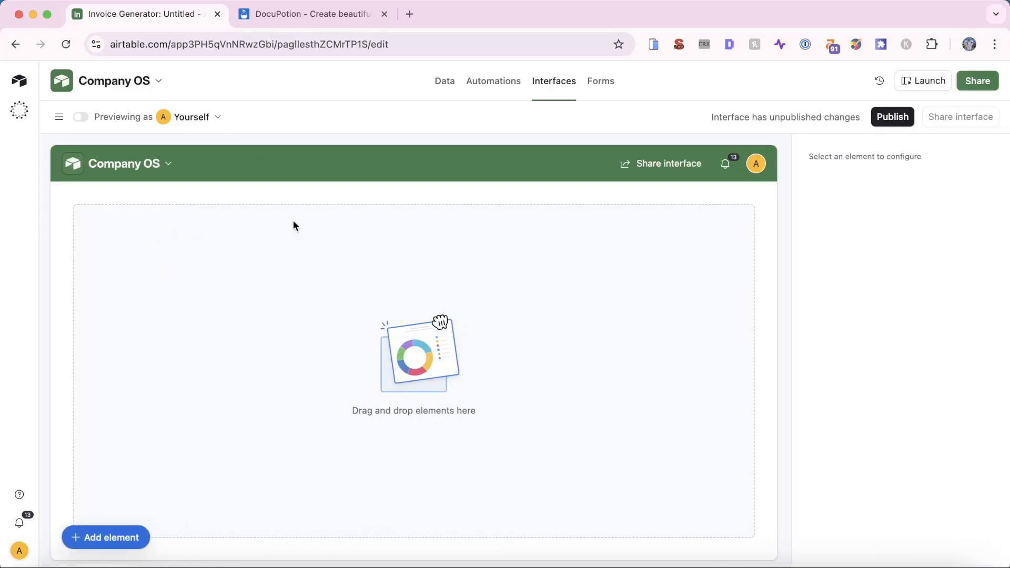
# Rename the Untitled interface page to Dashboard
pyautogui.click(59, 116)
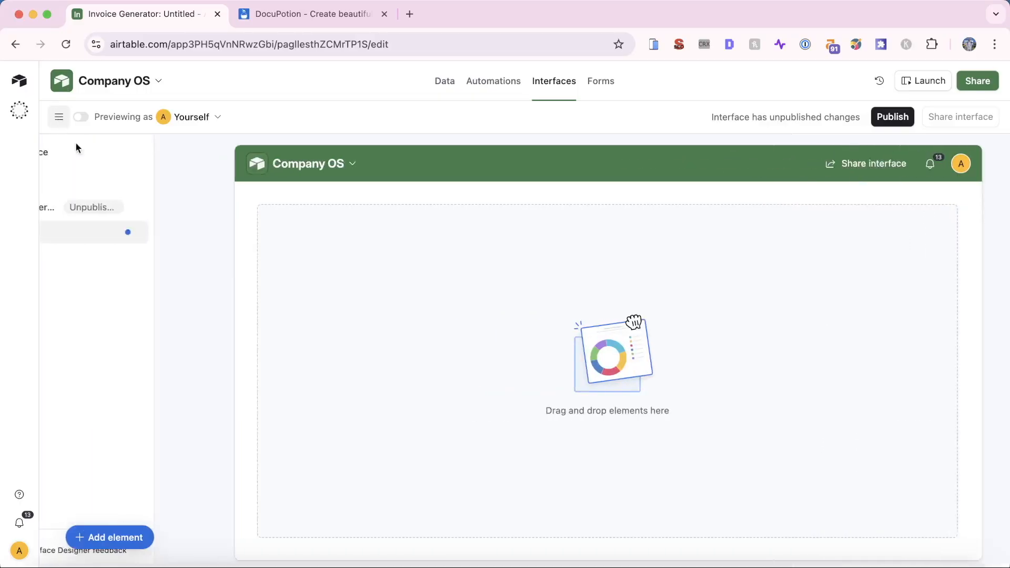
pyautogui.click(212, 232)
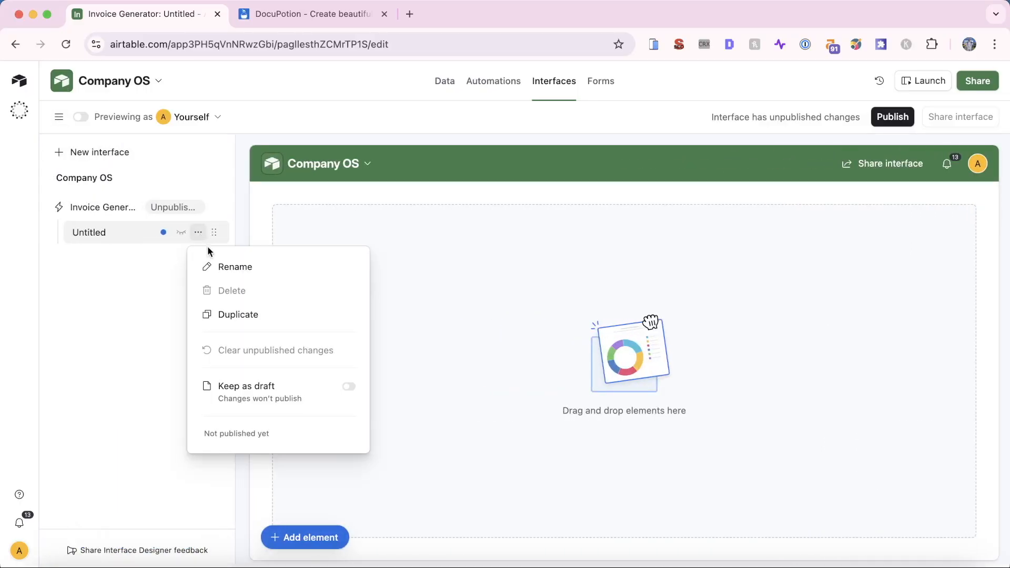
pyautogui.click(231, 269)
pyautogui.write('Dashboard')
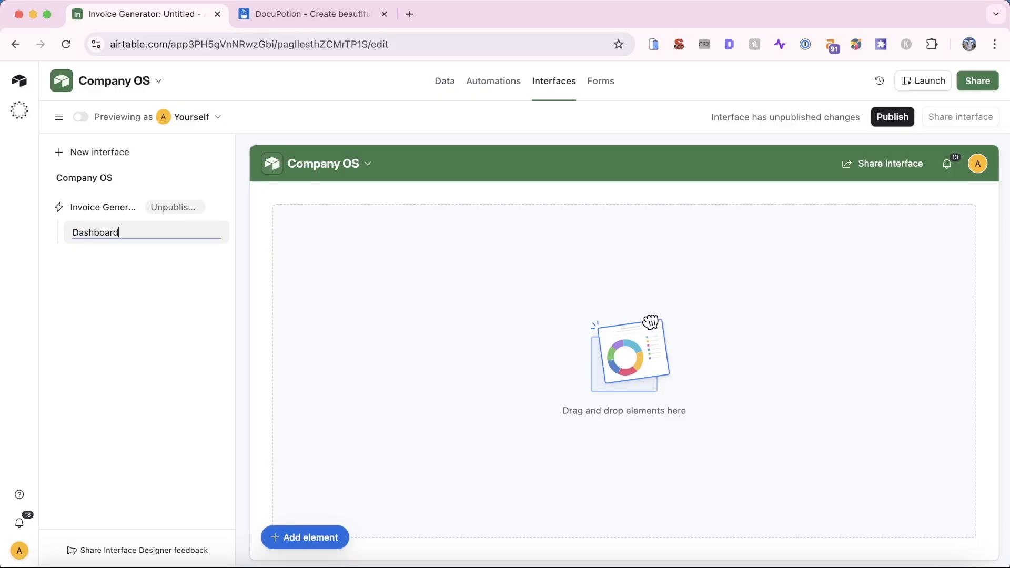
pyautogui.press('Return')
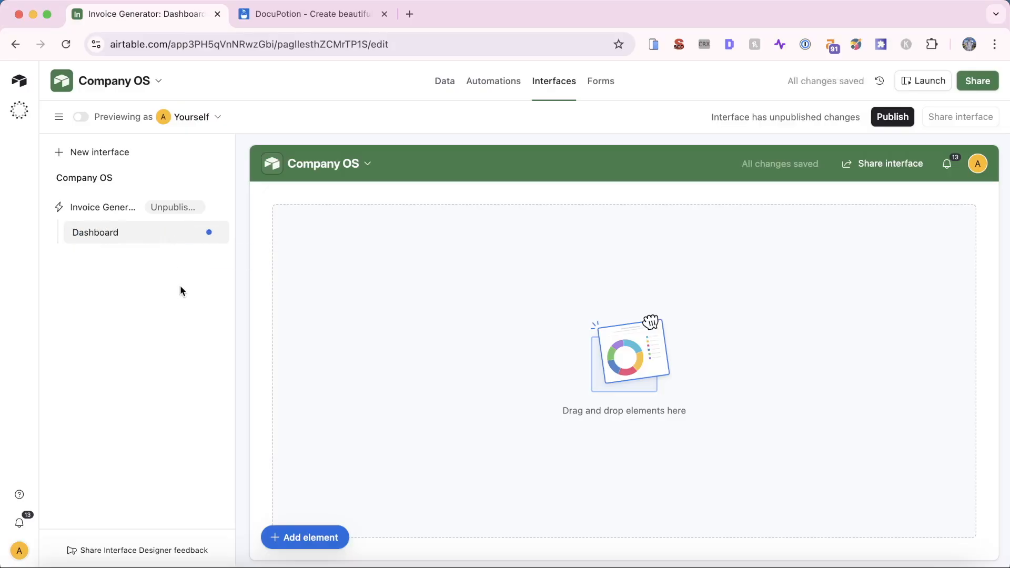
# Place a Record picker element on the Dashboard page
pyautogui.click(304, 545)
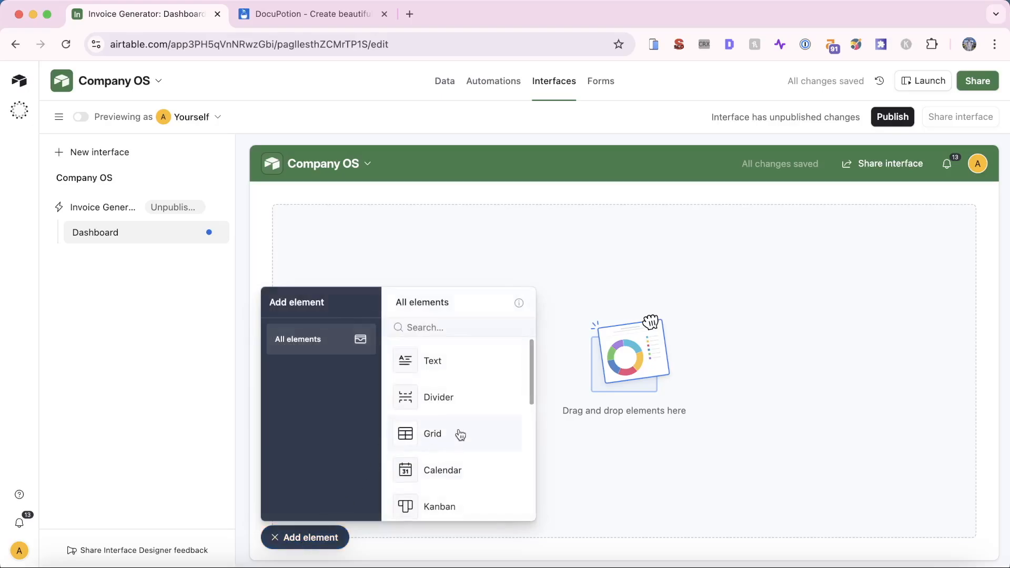
pyautogui.scroll(-5, 457, 442)
pyautogui.moveTo(461, 434); pyautogui.dragTo(374, 226)
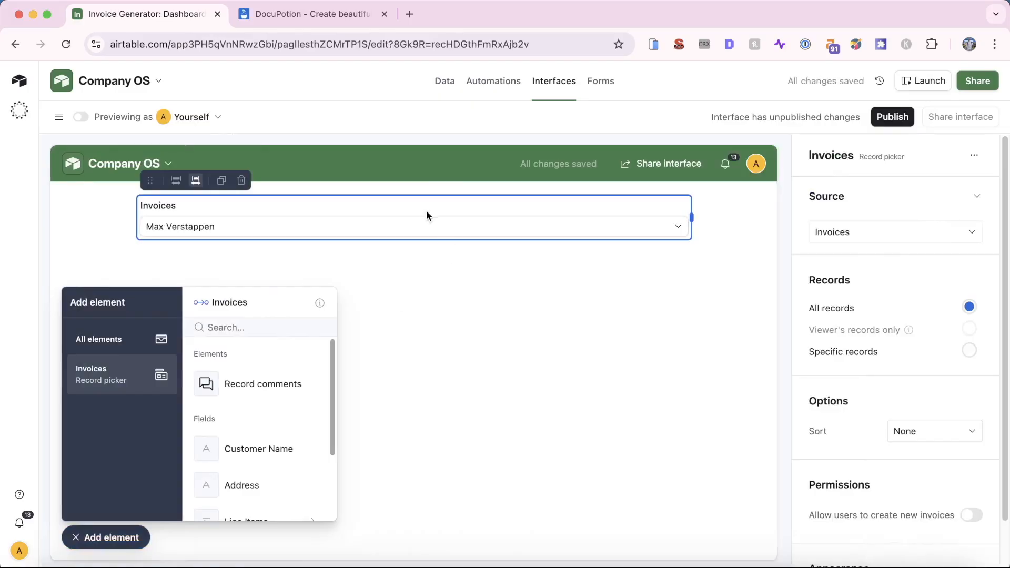
pyautogui.click(444, 81)
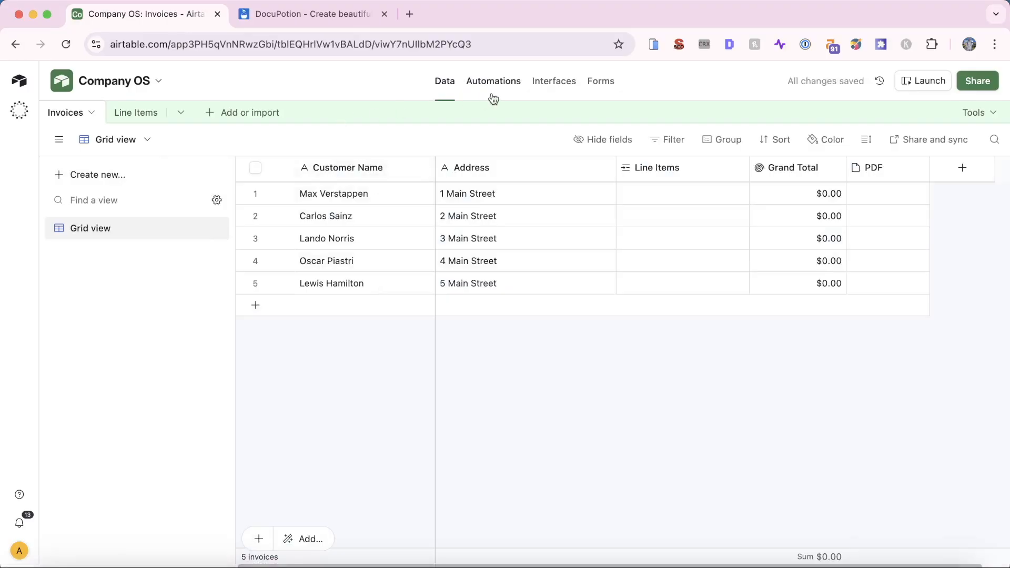
pyautogui.click(554, 82)
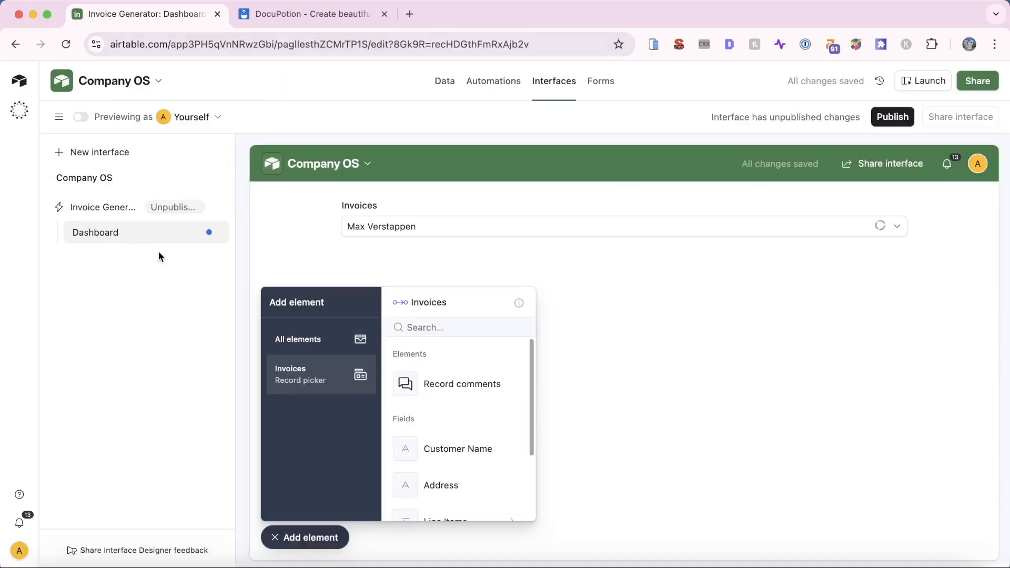
# Set the record picker's source to Invoices, make it narrow, and choose the first invoice
pyautogui.click(473, 229)
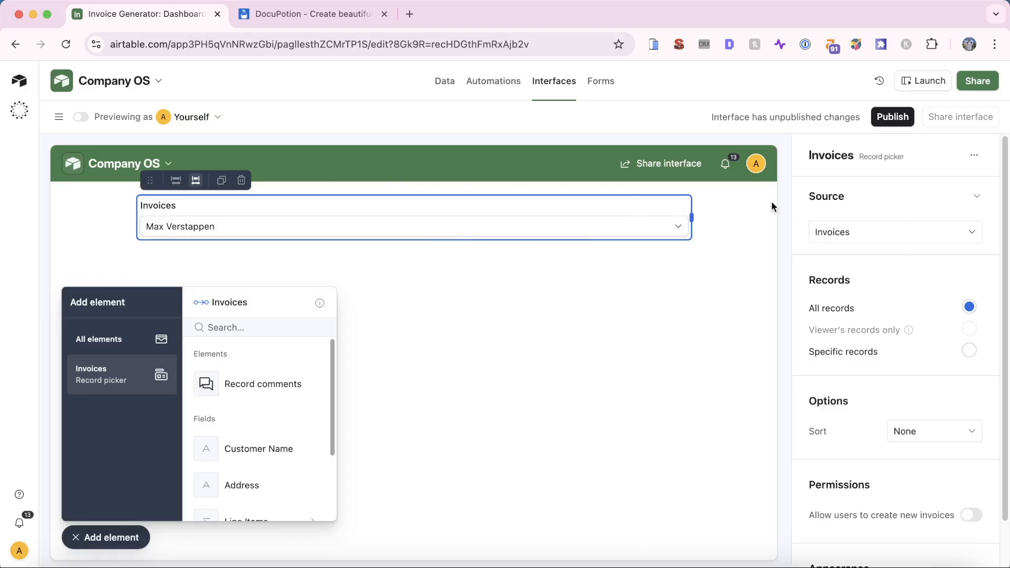
pyautogui.click(881, 235)
pyautogui.click(868, 332)
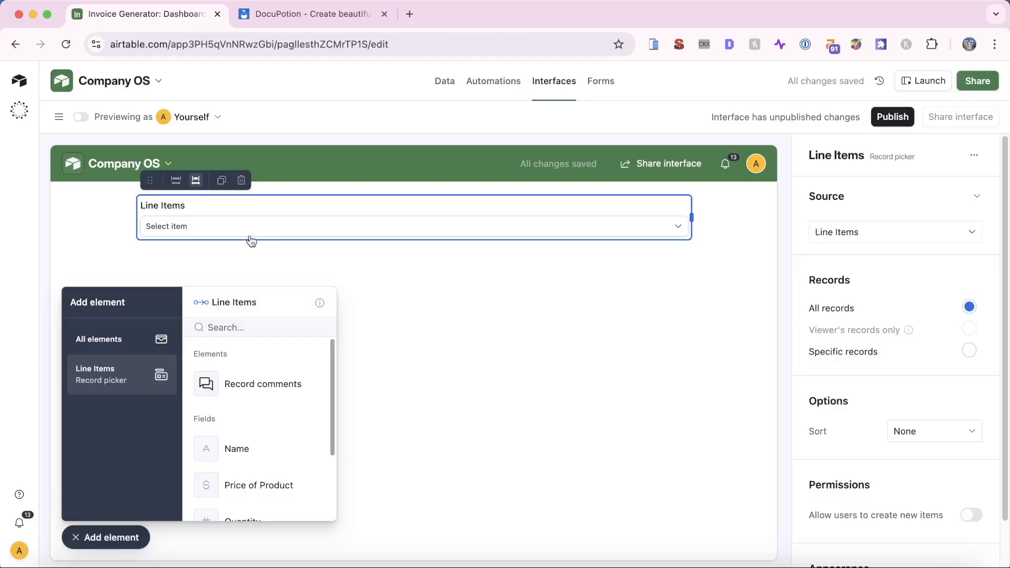
pyautogui.click(887, 237)
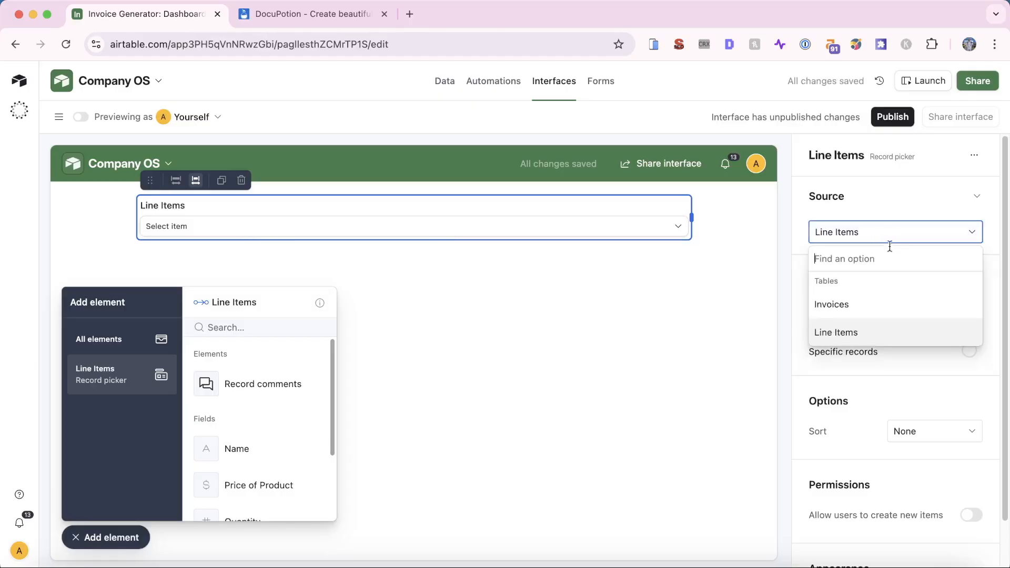
pyautogui.click(865, 311)
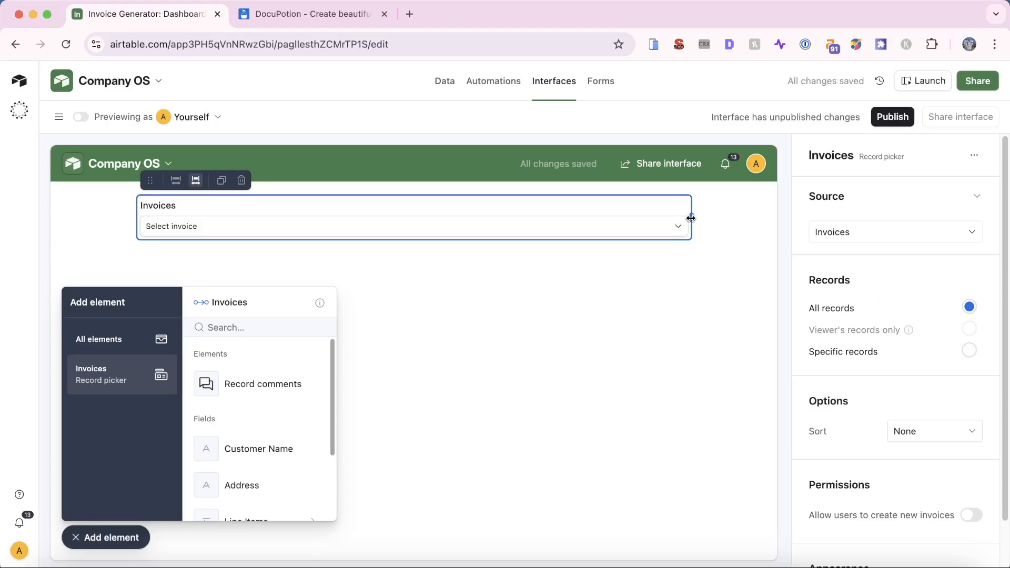
pyautogui.moveTo(692, 217); pyautogui.dragTo(263, 217)
pyautogui.click(368, 229)
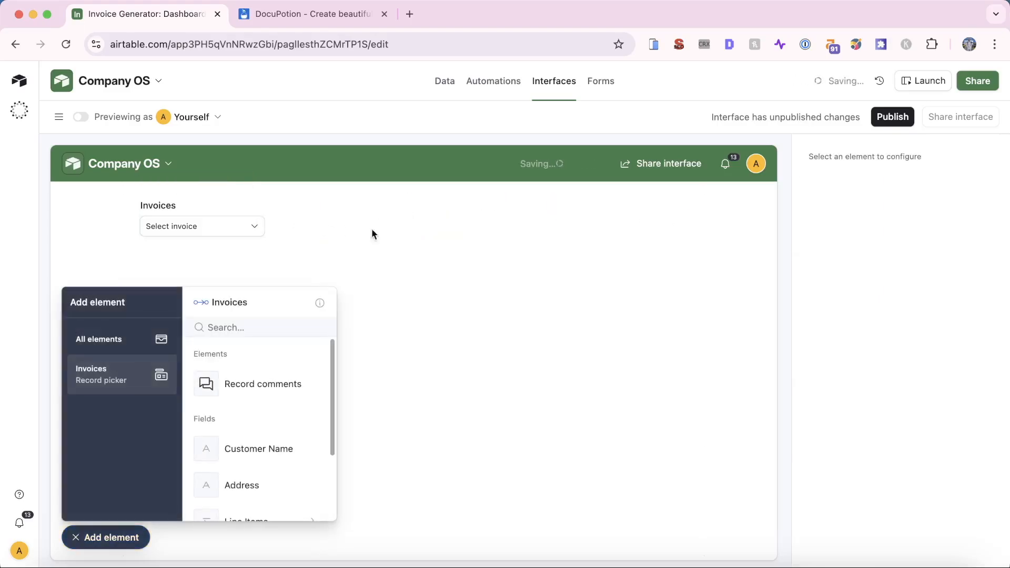
pyautogui.click(216, 229)
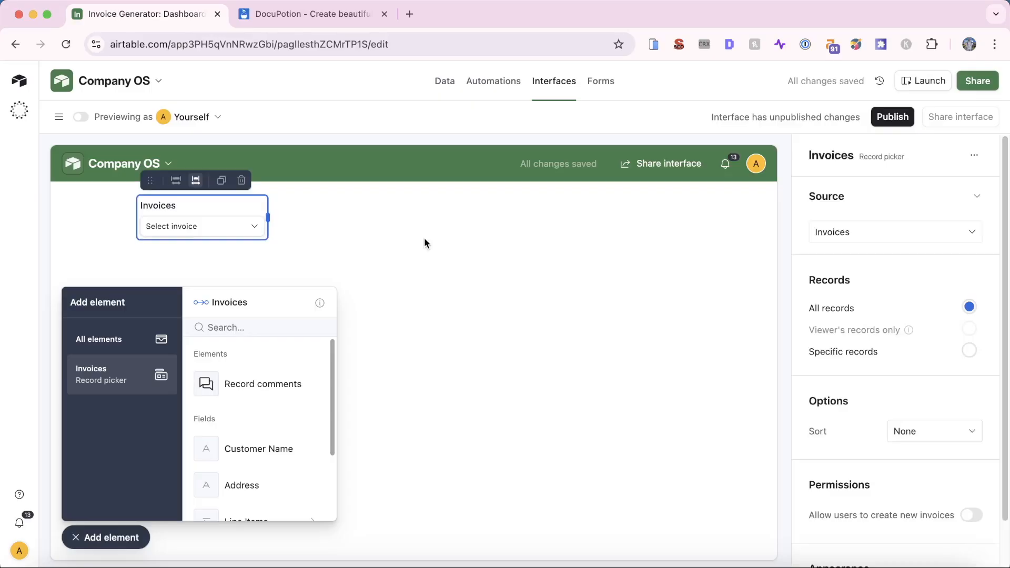
pyautogui.click(174, 232)
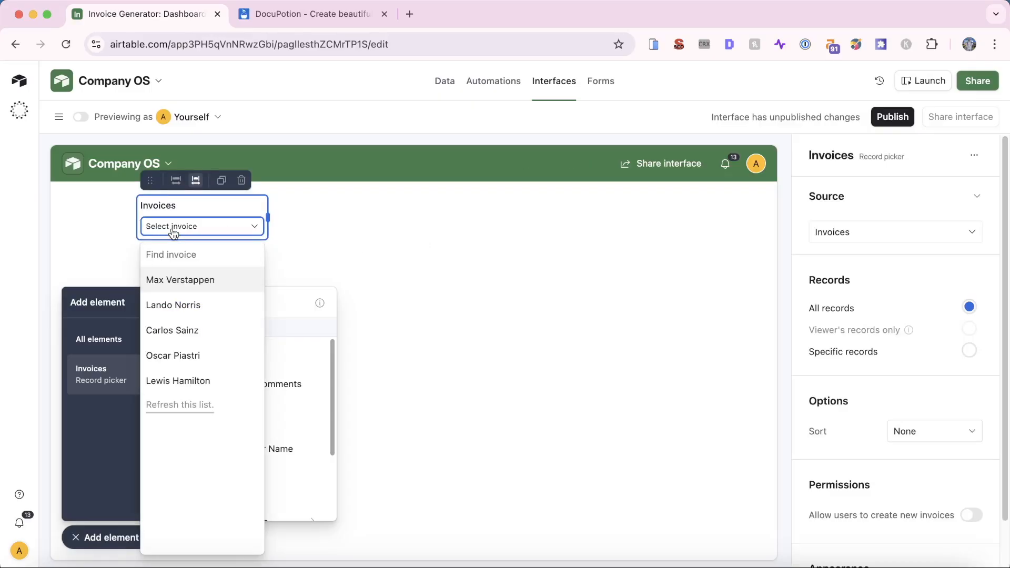
pyautogui.click(184, 282)
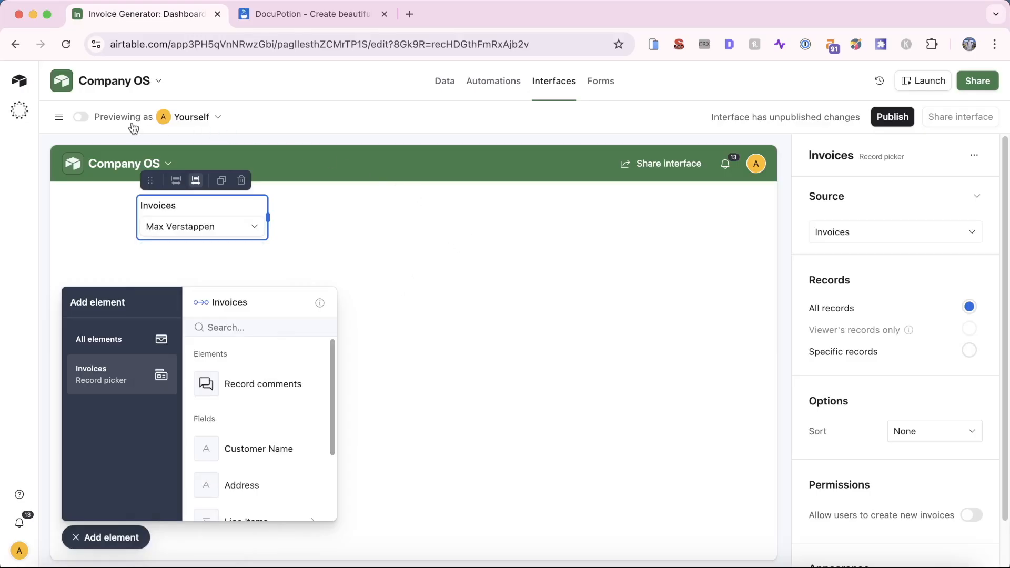
# Preview the interface and test the Invoices picker by switching between two customers' invoices
pyautogui.click(187, 118)
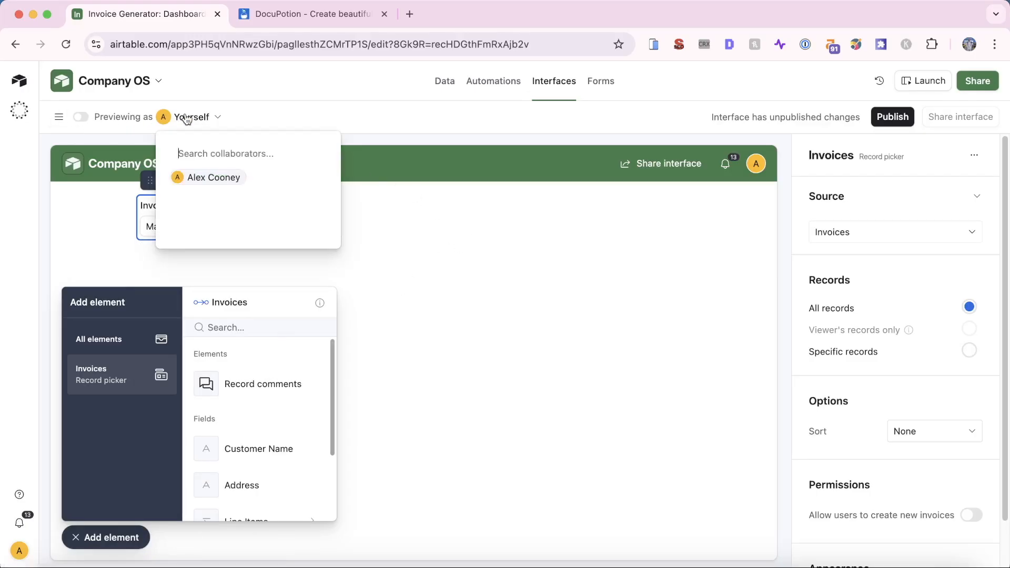
pyautogui.click(292, 115)
pyautogui.click(81, 118)
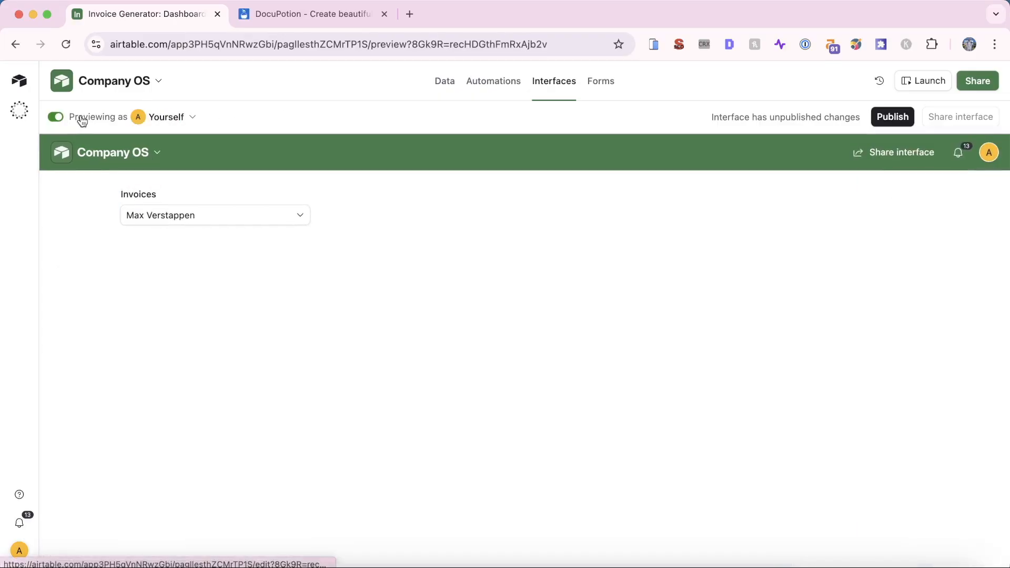
pyautogui.click(282, 217)
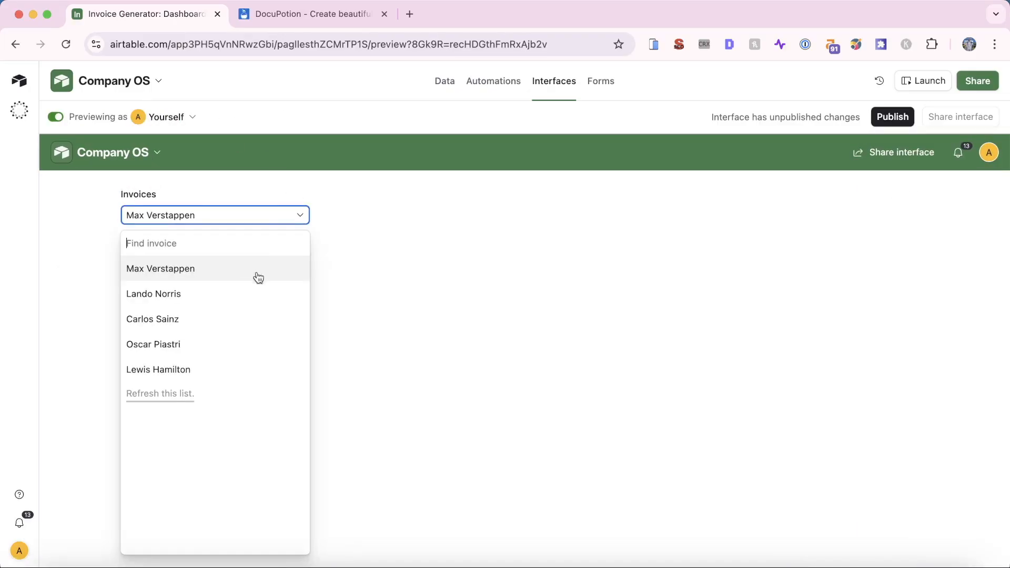
pyautogui.click(187, 268)
pyautogui.click(189, 215)
pyautogui.click(184, 292)
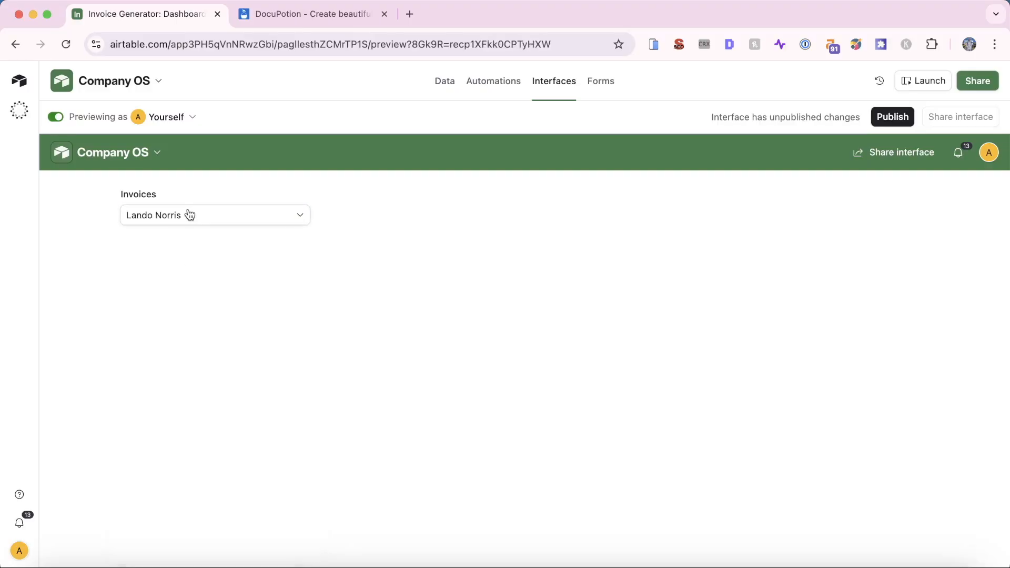
pyautogui.click(190, 215)
pyautogui.click(182, 266)
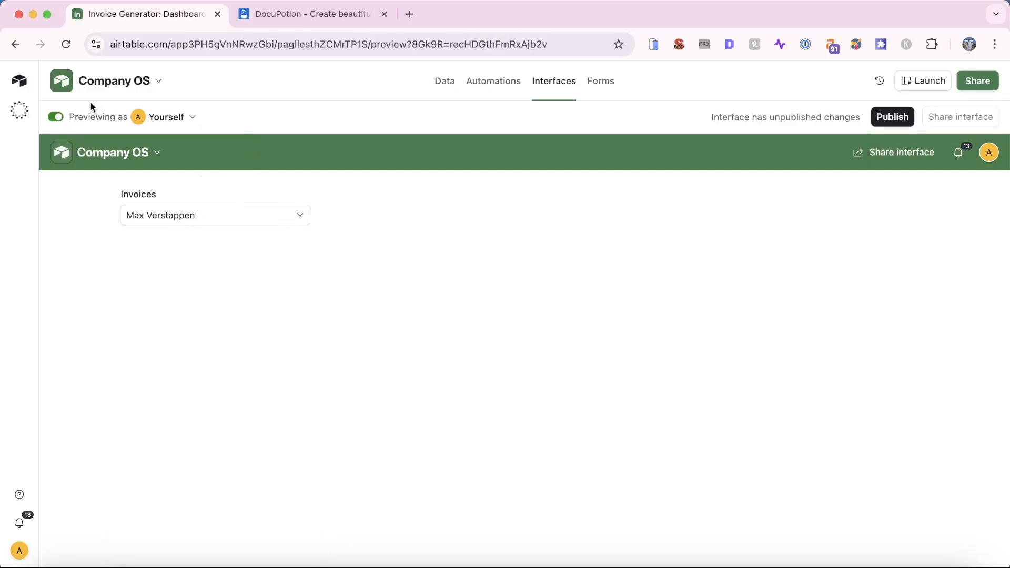
pyautogui.click(55, 117)
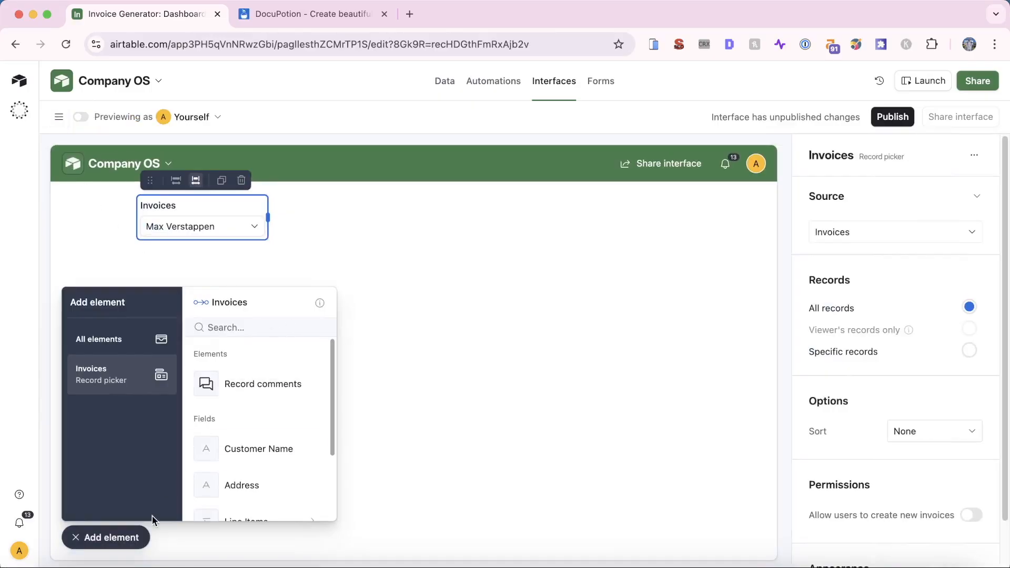
# Add the Address field below the Invoices picker and verify it changes per invoice in preview
pyautogui.scroll(-2, 228, 389)
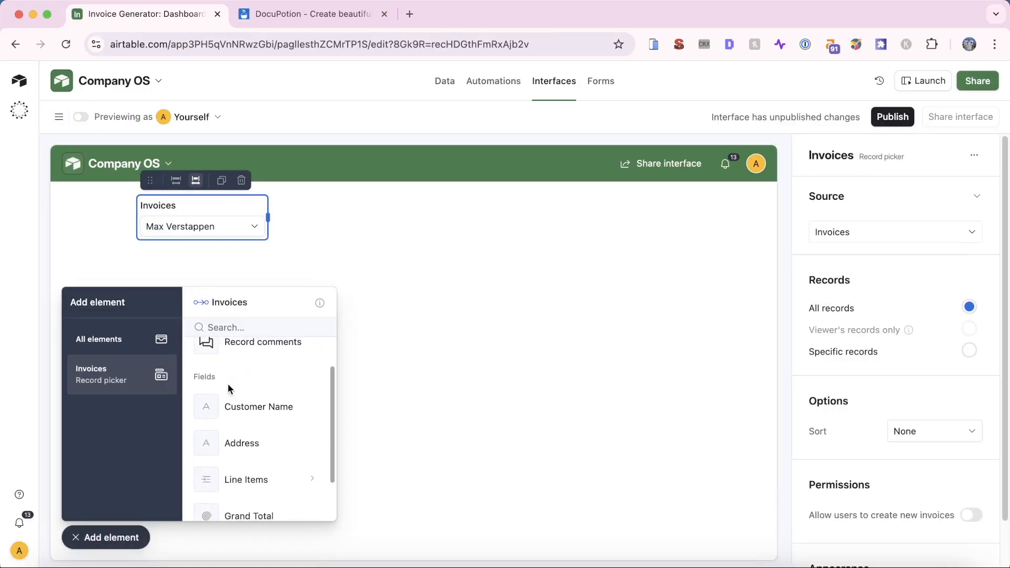
pyautogui.moveTo(253, 445); pyautogui.dragTo(204, 266)
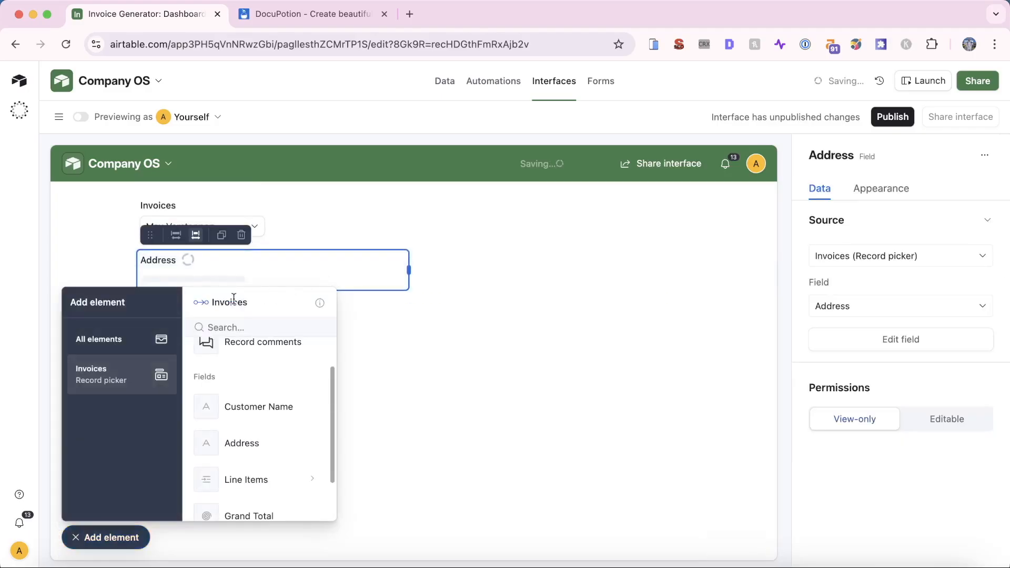
pyautogui.click(436, 338)
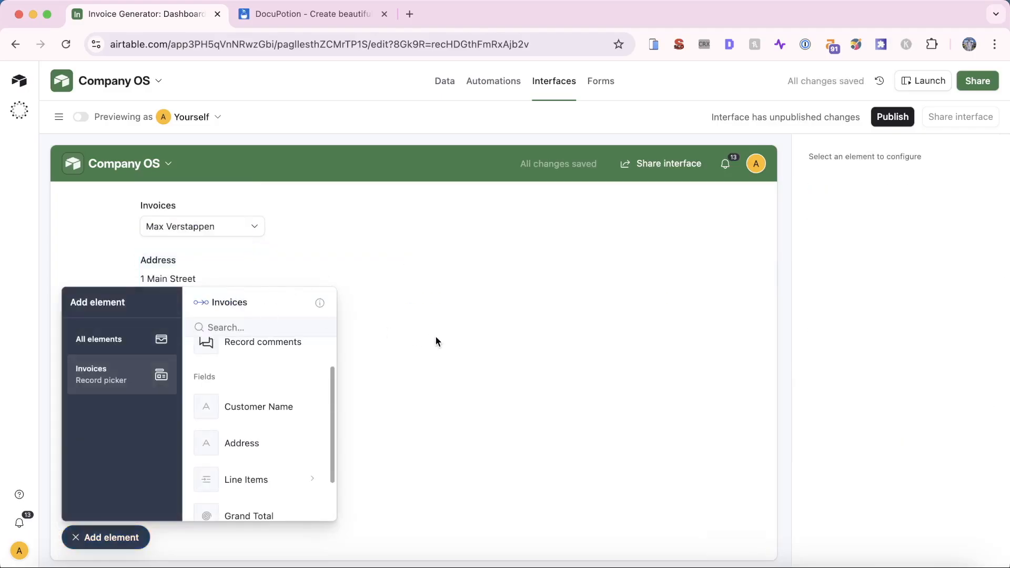
pyautogui.click(81, 117)
pyautogui.click(220, 218)
pyautogui.click(213, 298)
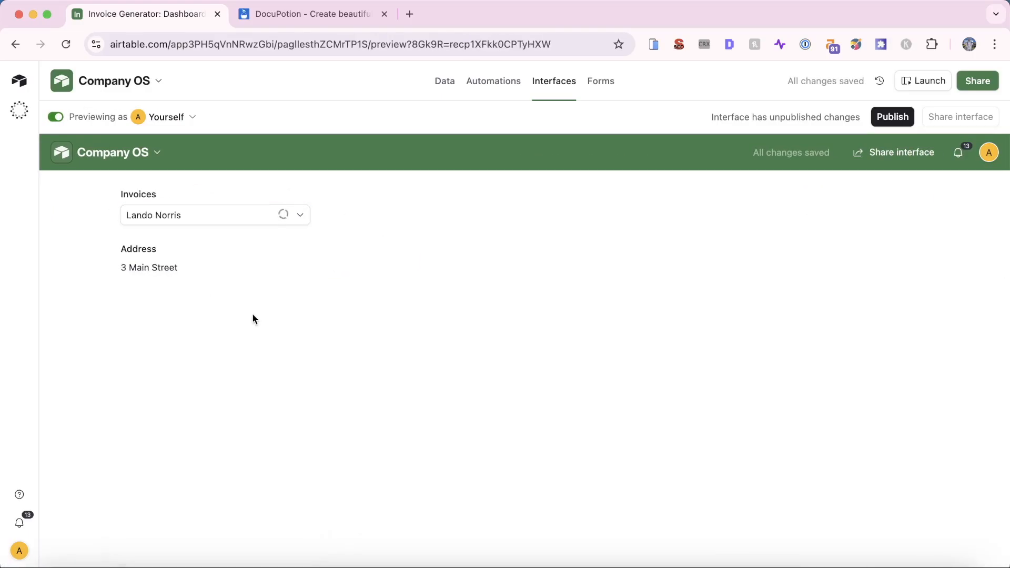
pyautogui.click(195, 214)
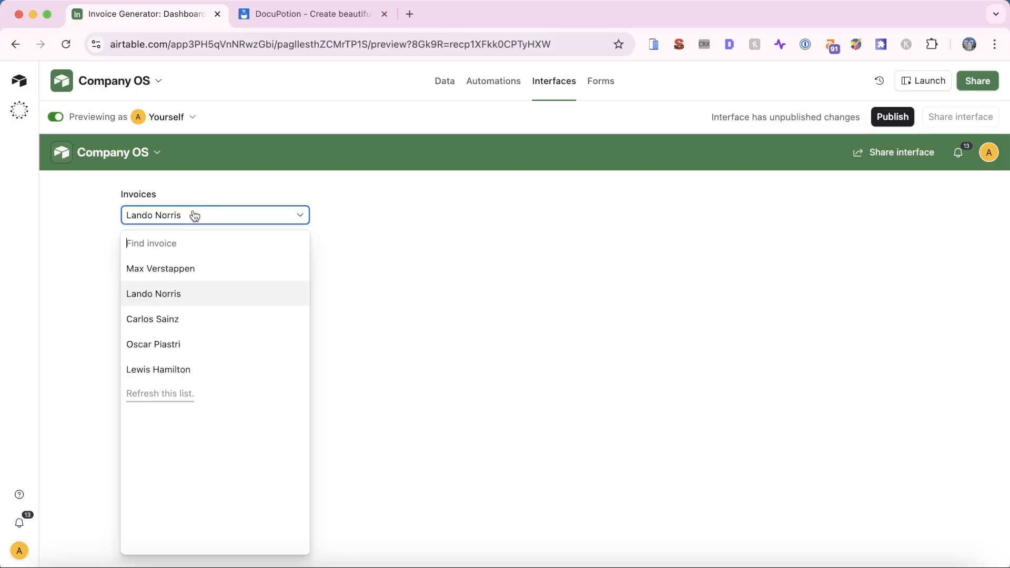
pyautogui.click(190, 271)
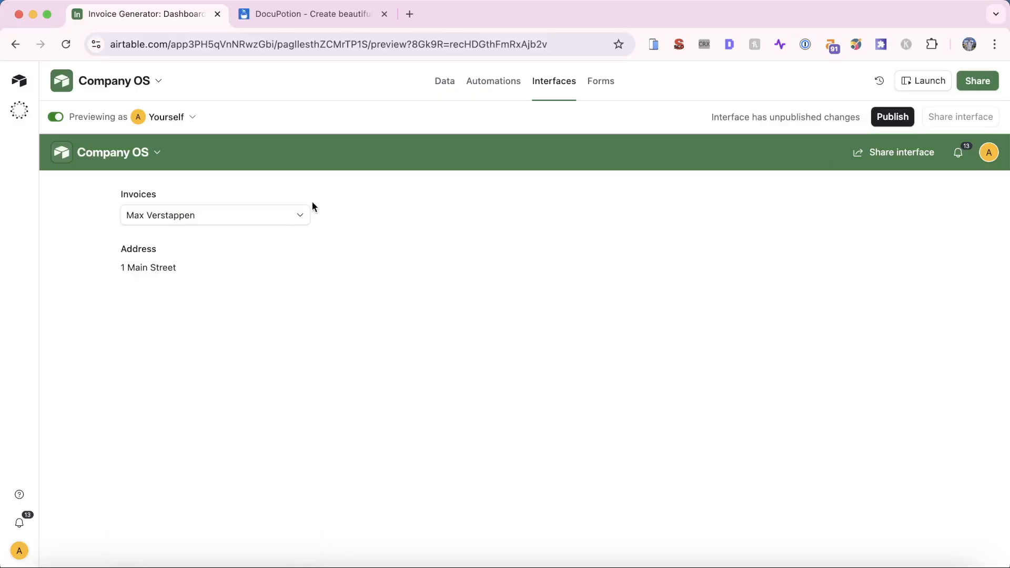
pyautogui.click(72, 120)
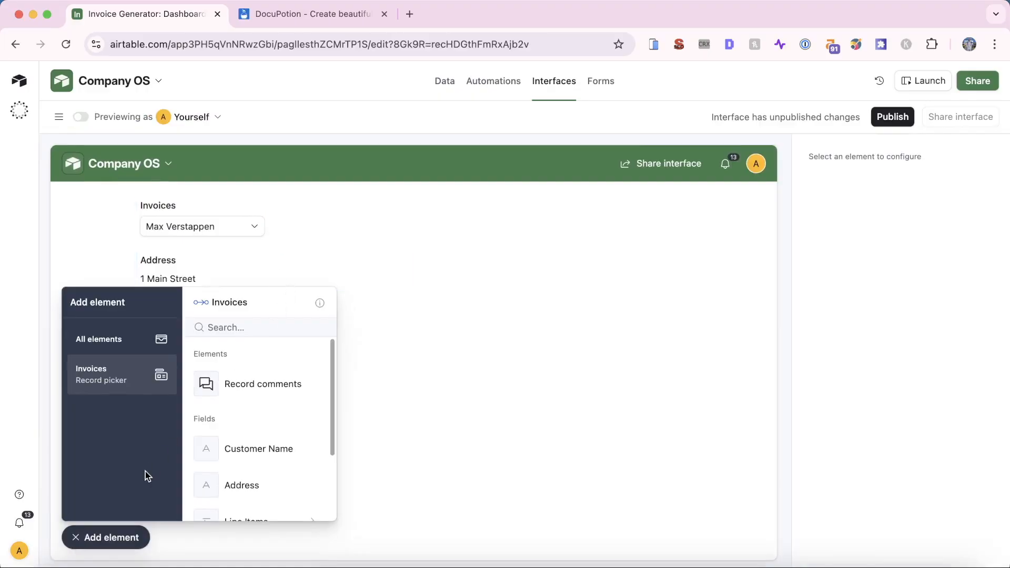
# Add the invoice's Line Items as a List element beneath the Address field
pyautogui.scroll(-3, 254, 442)
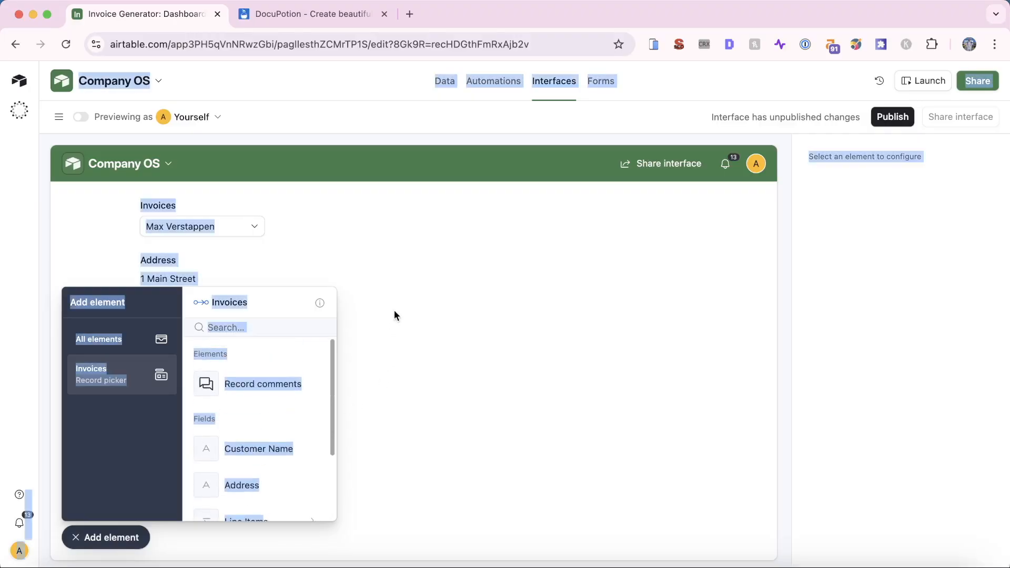
pyautogui.scroll(-3, 253, 444)
pyautogui.click(264, 429)
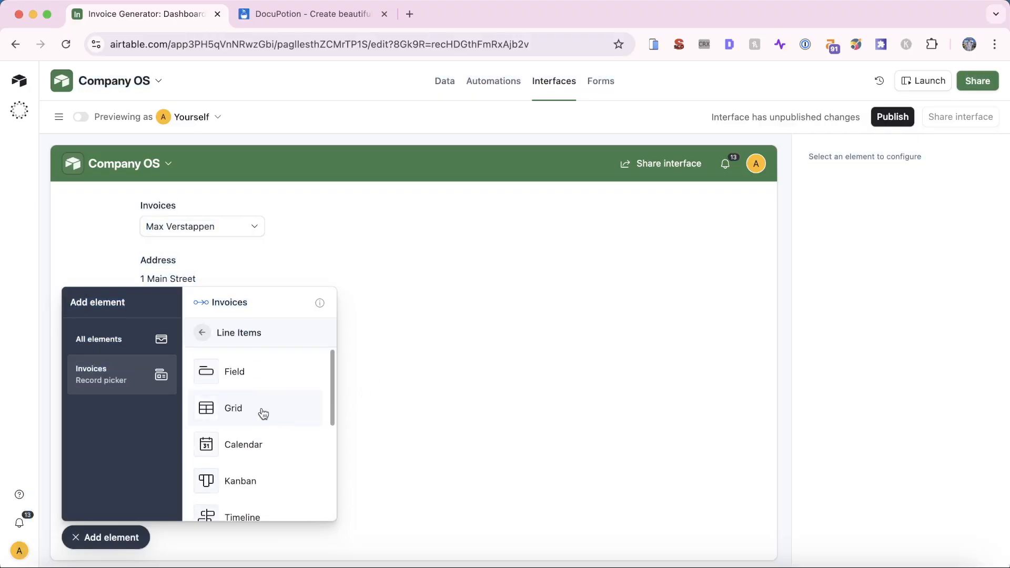
pyautogui.scroll(-1, 266, 396)
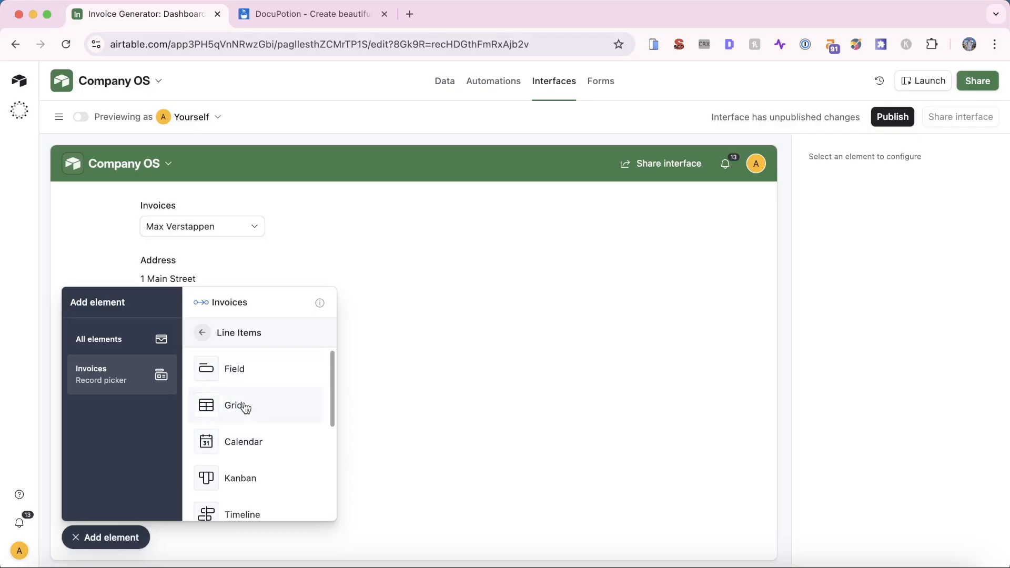
pyautogui.scroll(-2, 243, 406)
pyautogui.scroll(2, 243, 406)
pyautogui.scroll(-4, 245, 407)
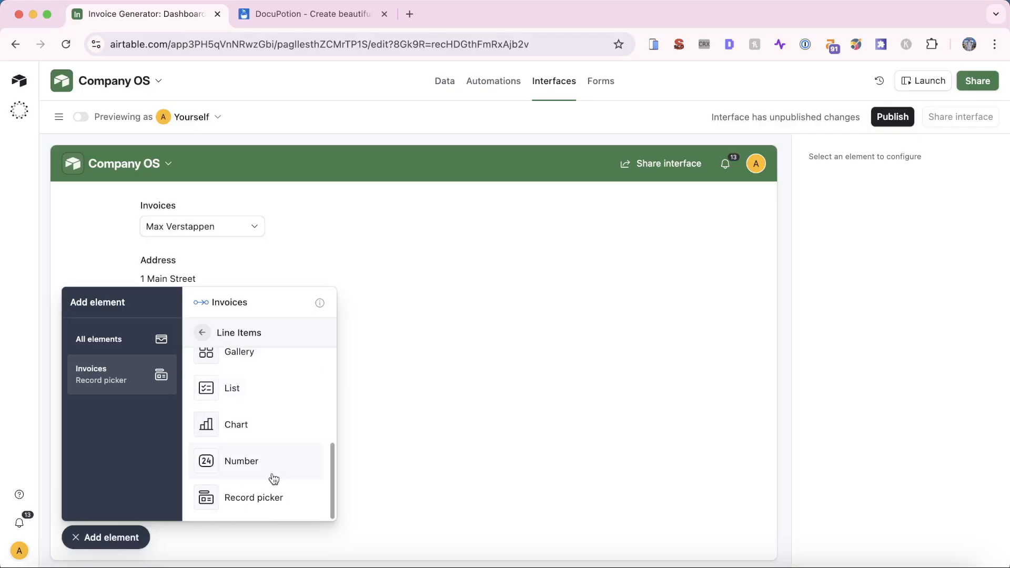
pyautogui.click(260, 397)
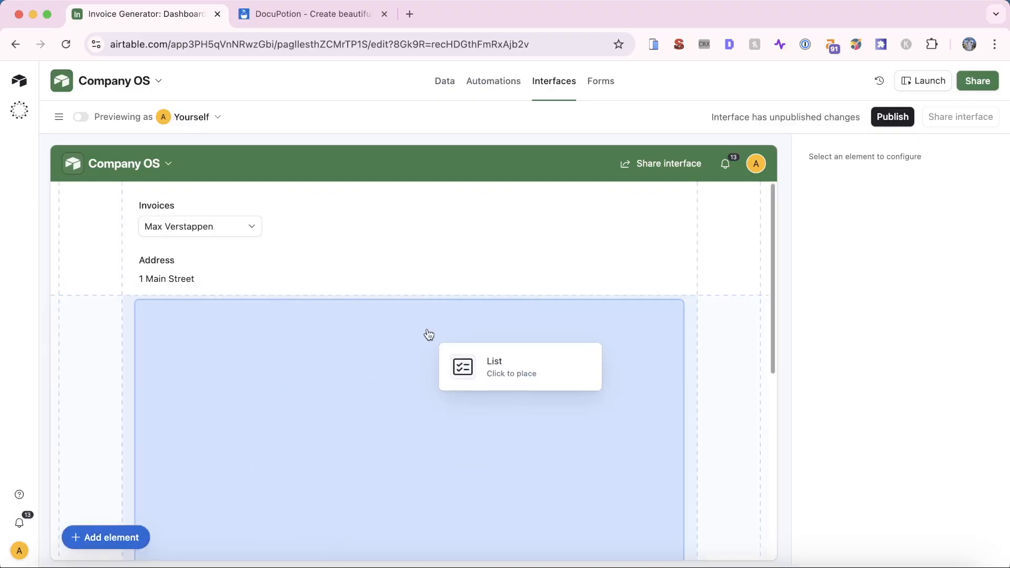
pyautogui.click(181, 316)
pyautogui.click(431, 288)
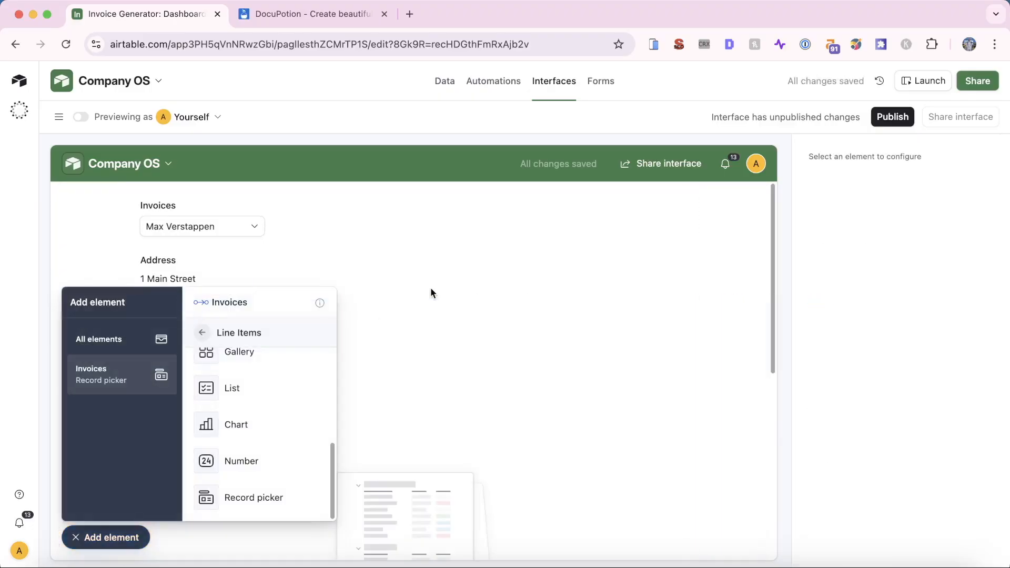
pyautogui.click(118, 537)
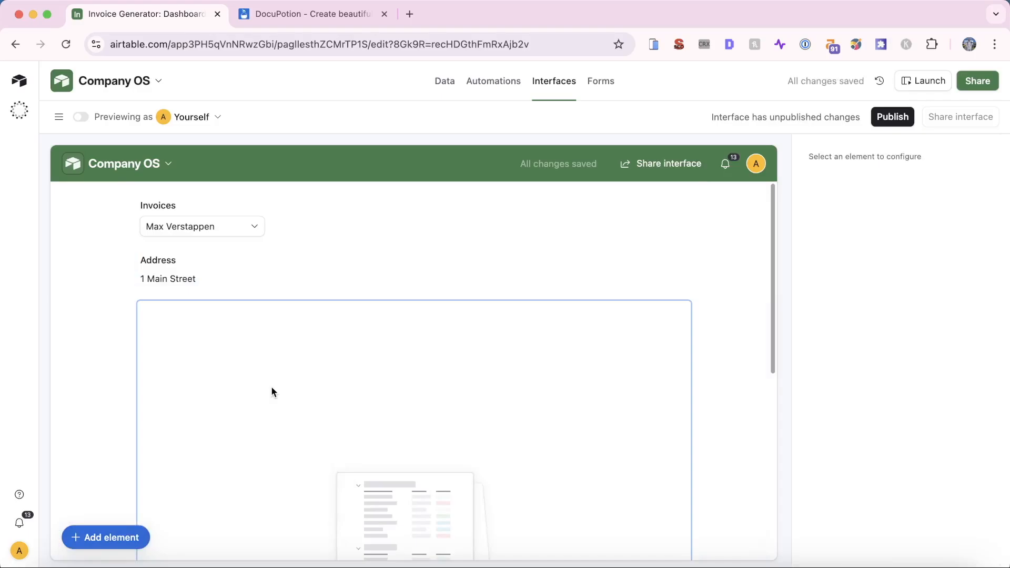
# Select the new Line Items list and review its settings
pyautogui.click(271, 387)
pyautogui.scroll(-4, 327, 300)
pyautogui.scroll(4, 320, 301)
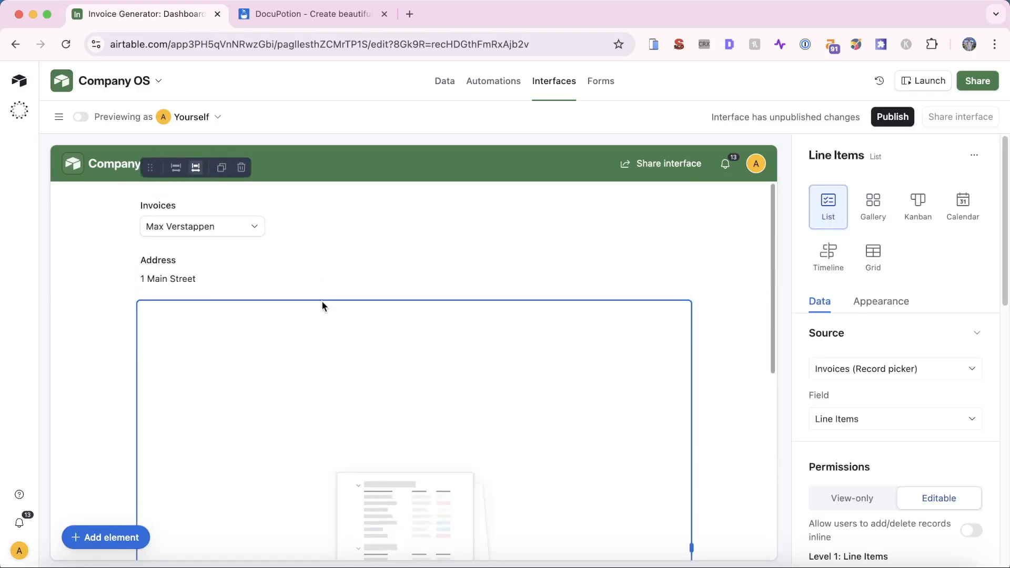
pyautogui.scroll(-1, 321, 297)
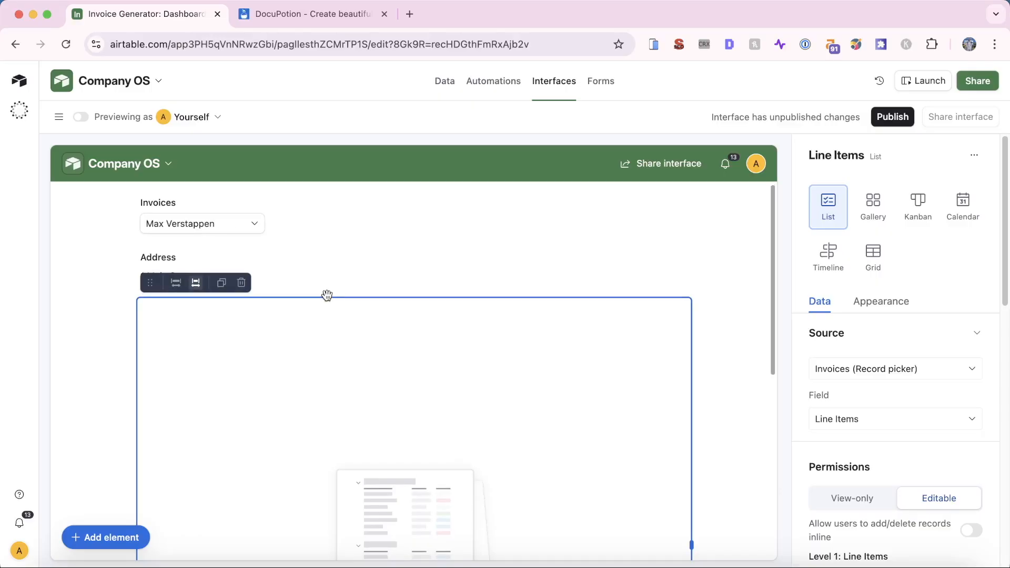
# Add a Materials record to the Line Items table priced 200 with quantity 5
pyautogui.click(445, 80)
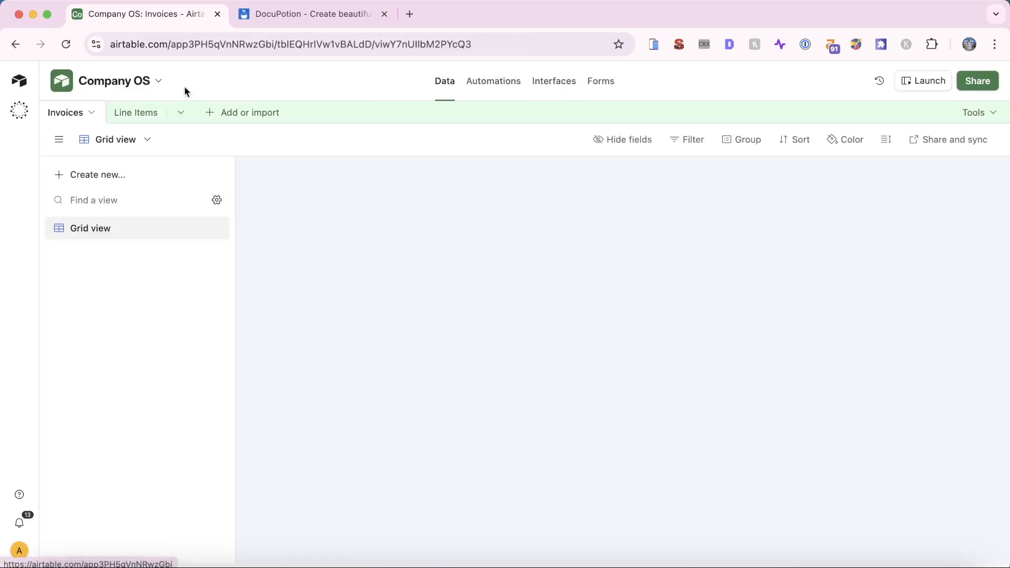
pyautogui.click(129, 112)
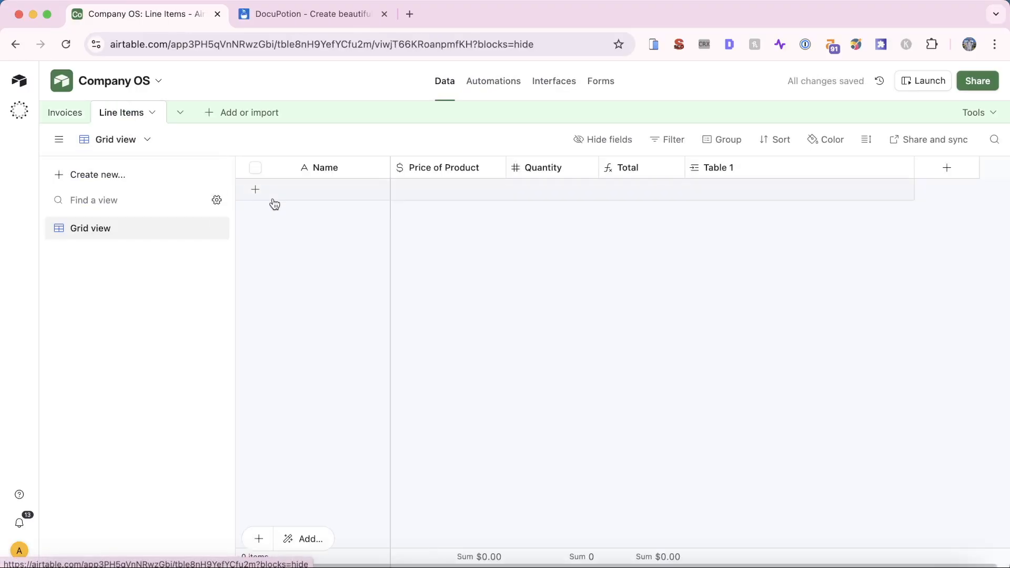
pyautogui.click(255, 192)
pyautogui.write('Mat')
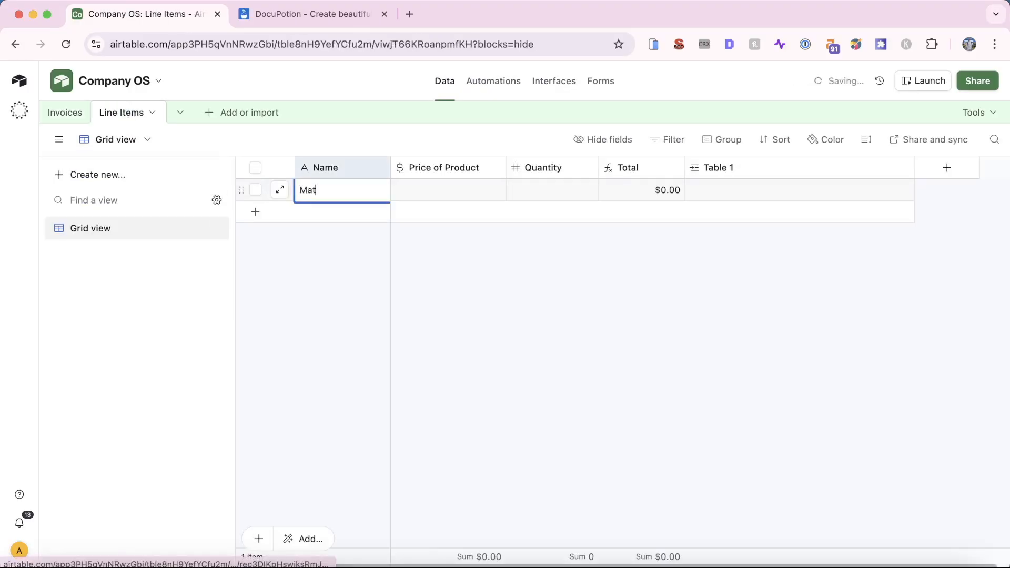
pyautogui.write('erials')
pyautogui.press('Return')
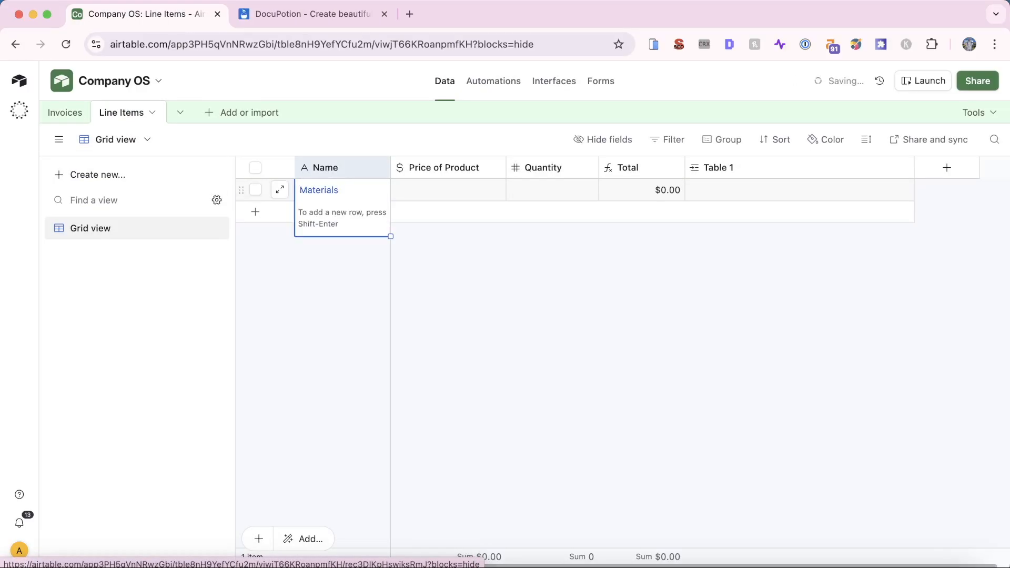
pyautogui.press('Right')
pyautogui.write('200')
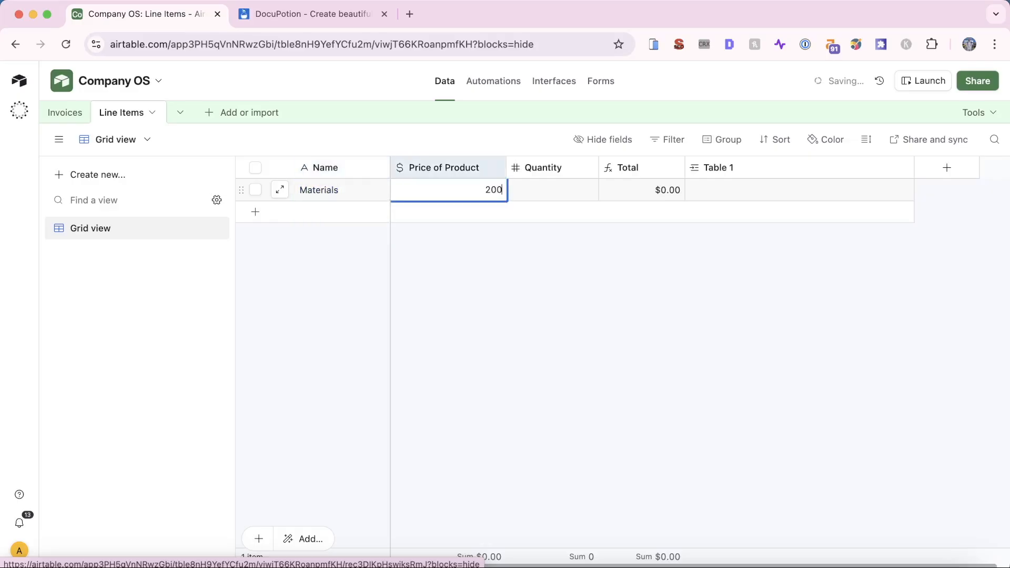
pyautogui.press('Return')
pyautogui.press('Right')
pyautogui.press('Right')
pyautogui.press('Left')
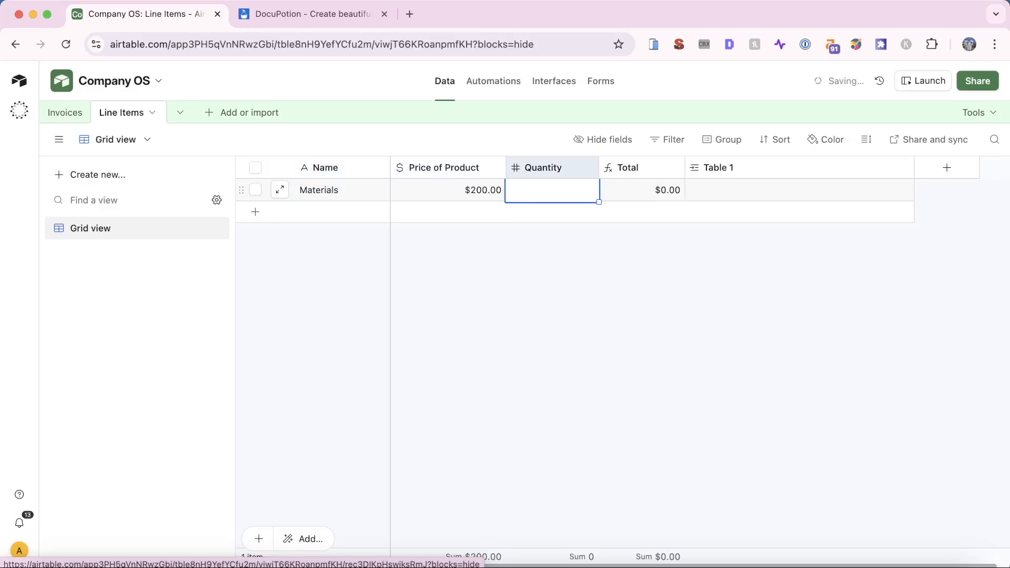
pyautogui.write('5')
pyautogui.click(500, 134)
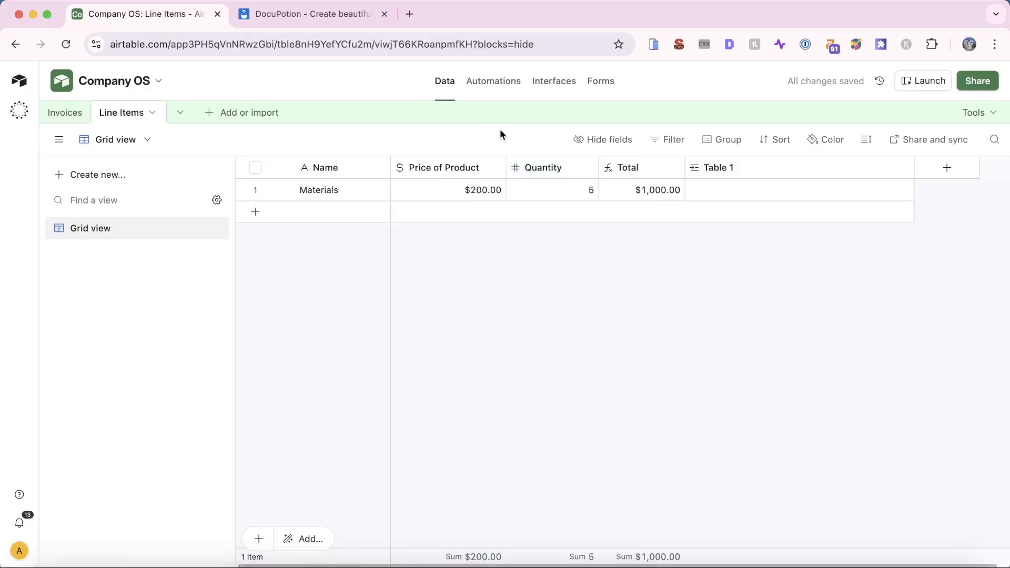
pyautogui.click(543, 81)
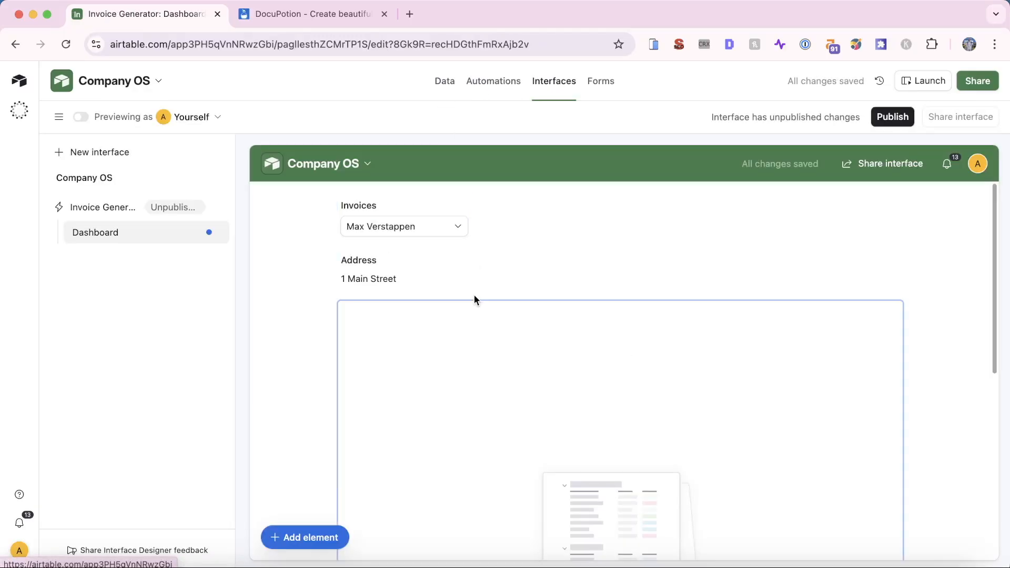
# Scroll through the dashboard's line items list to check what it shows
pyautogui.scroll(-2, 448, 286)
pyautogui.click(357, 270)
pyautogui.scroll(-2, 357, 272)
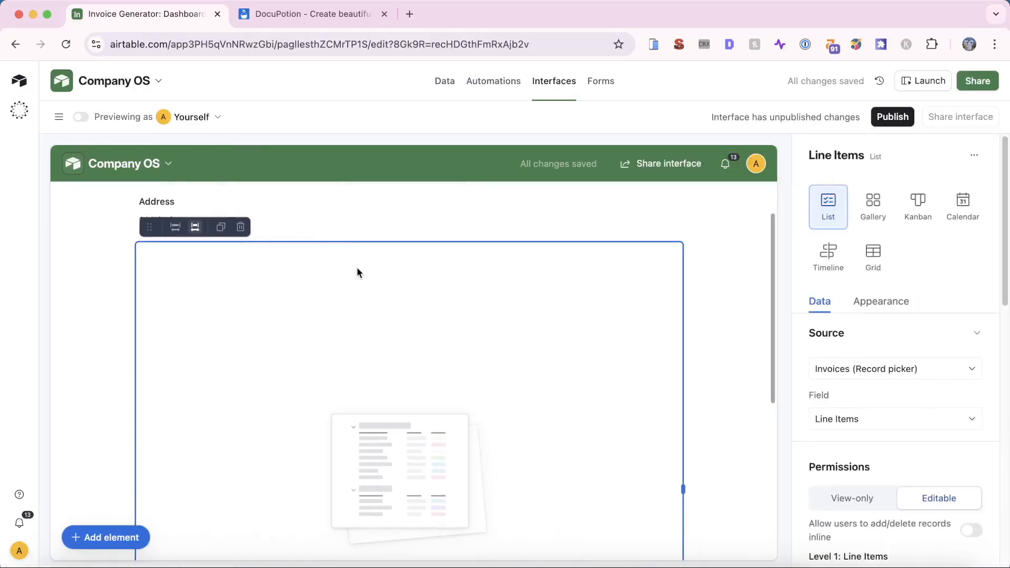
pyautogui.scroll(-7, 897, 342)
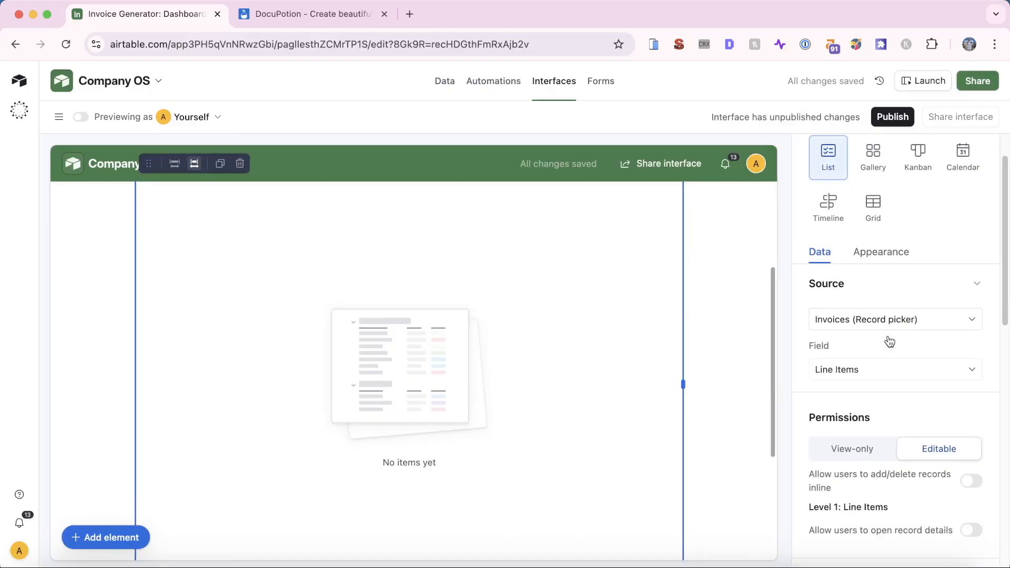
pyautogui.scroll(8, 888, 342)
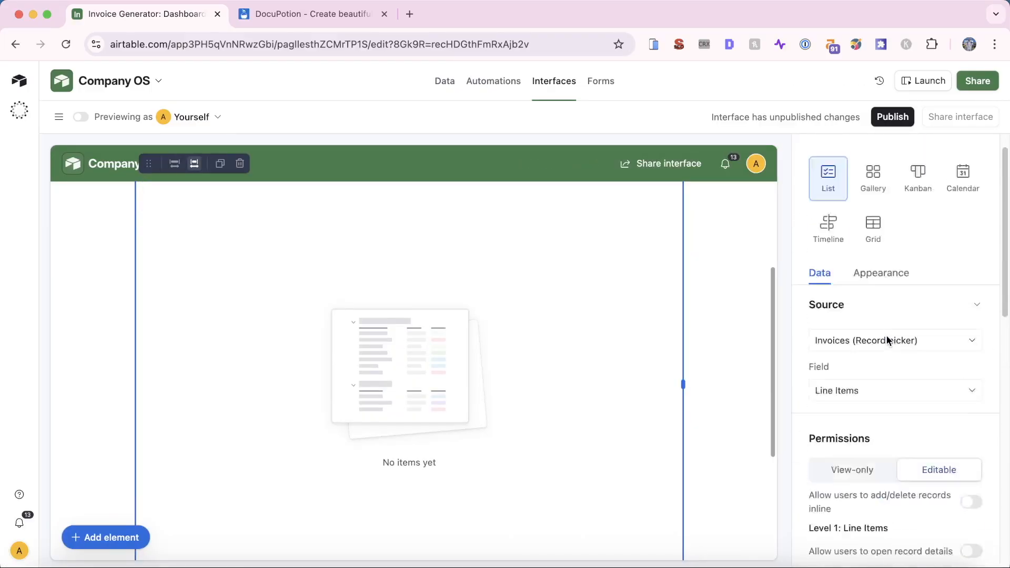
pyautogui.scroll(1, 309, 383)
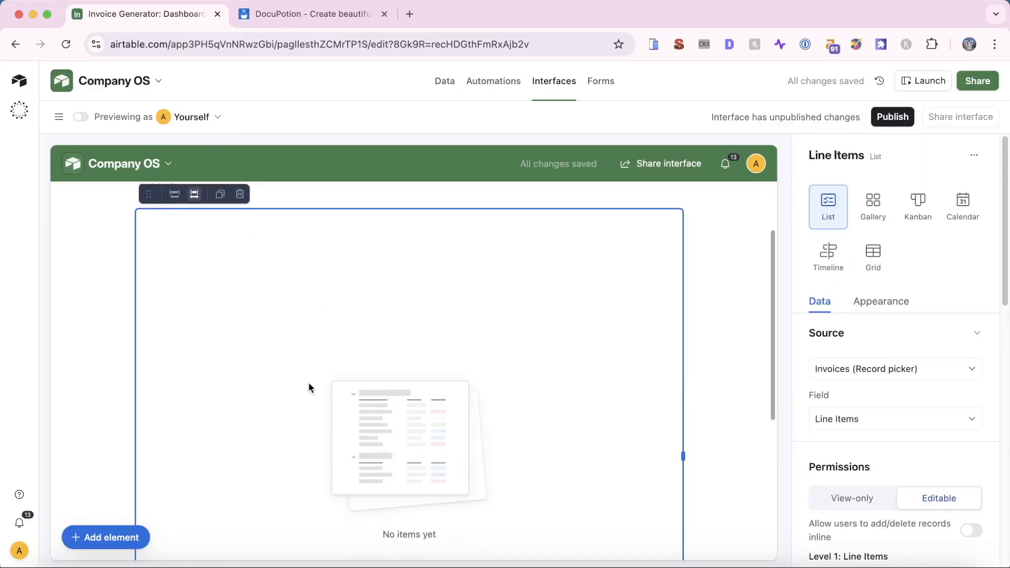
# In the Invoices table, link the Materials line item to the first invoice's Line Items
pyautogui.click(445, 82)
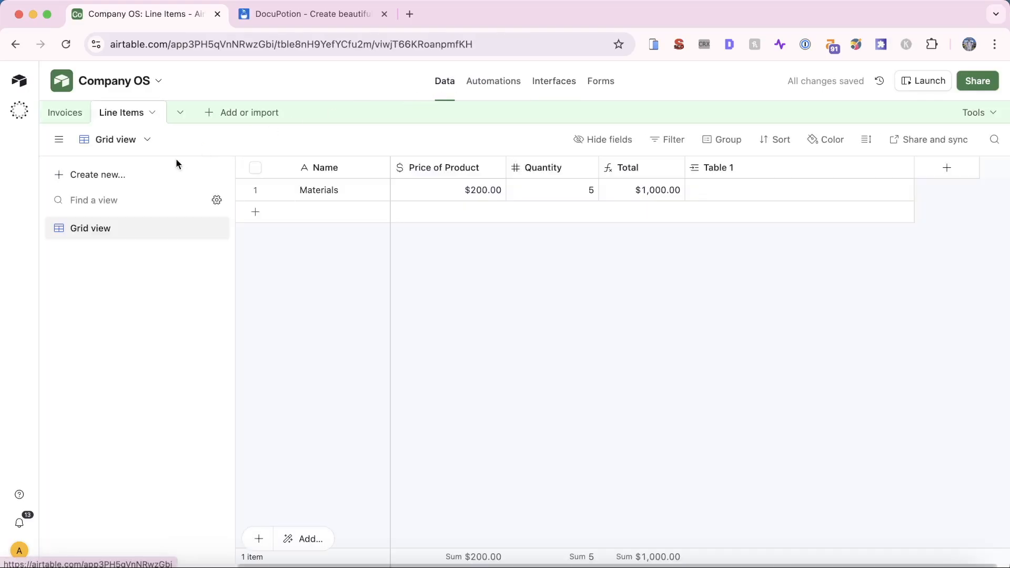
pyautogui.click(61, 114)
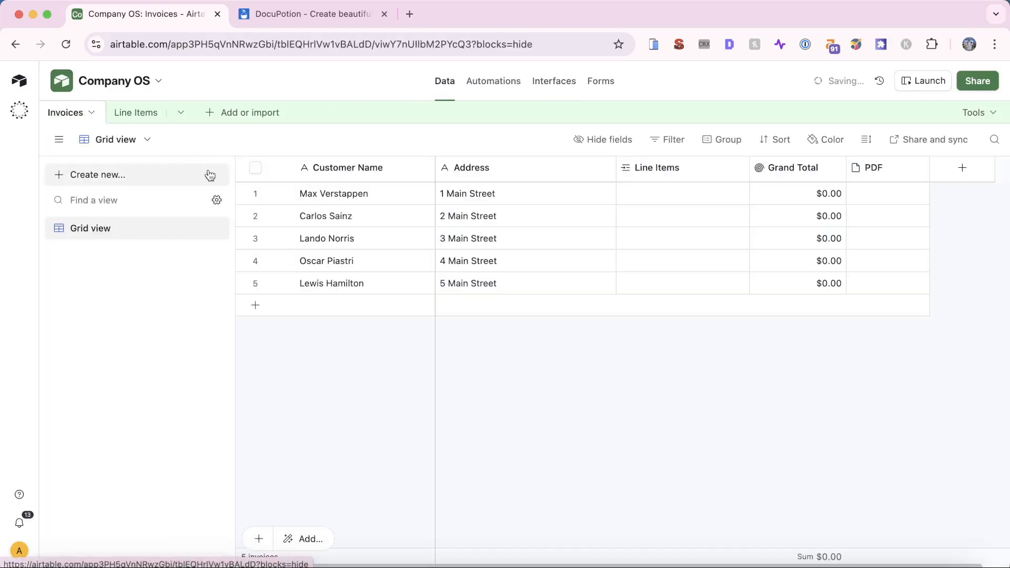
pyautogui.click(627, 195)
pyautogui.click(627, 195)
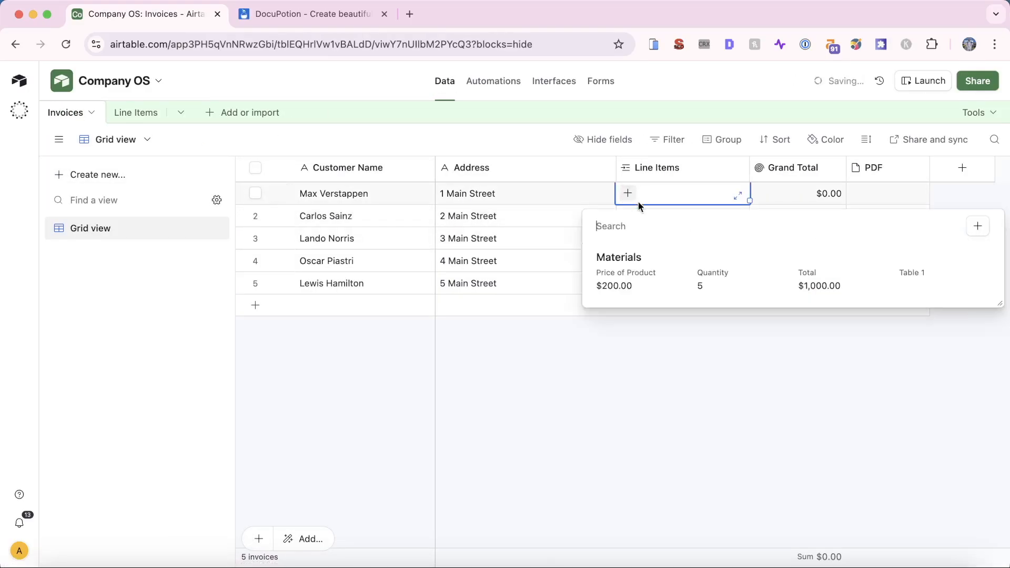
pyautogui.click(634, 268)
pyautogui.click(547, 81)
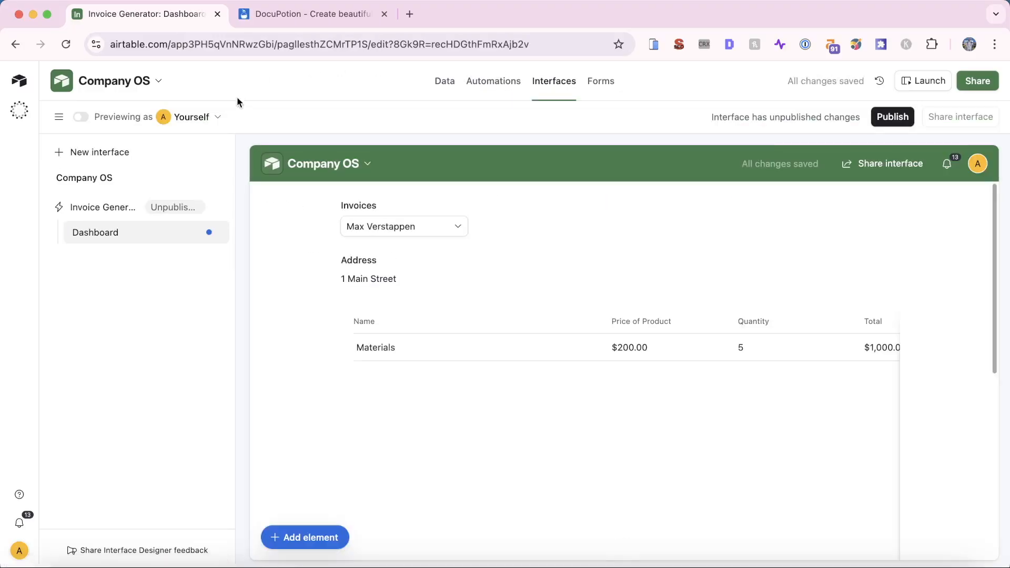
# Turn on 'Allow users to add/delete records inline' in the Line Items list's Permissions
pyautogui.scroll(-3, 538, 361)
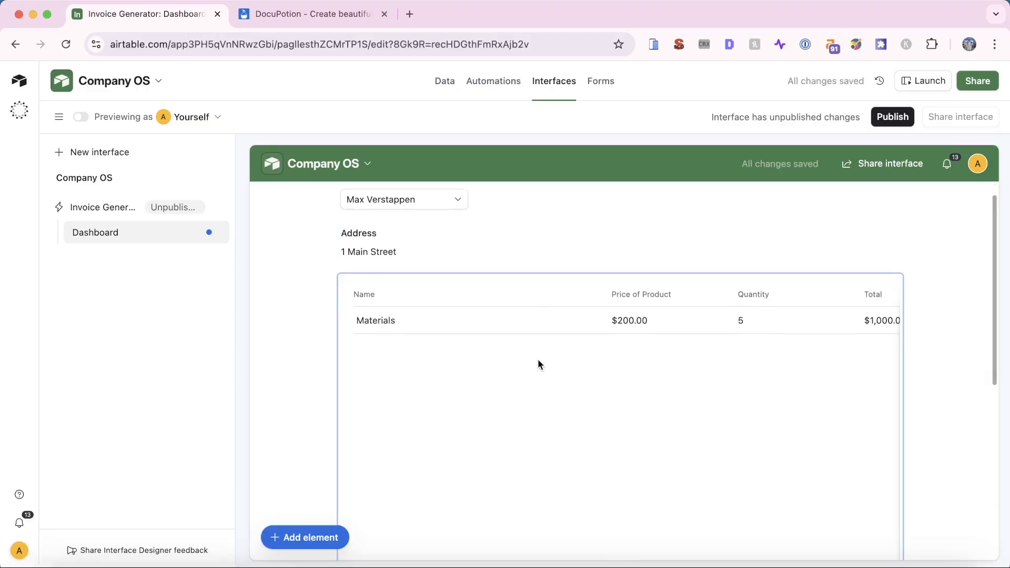
pyautogui.scroll(2, 538, 360)
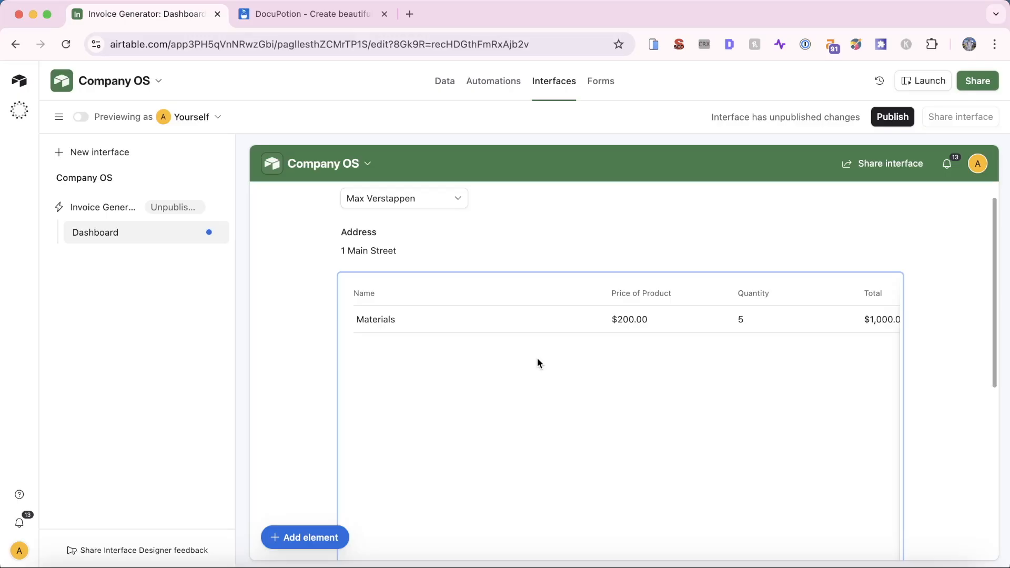
pyautogui.click(484, 344)
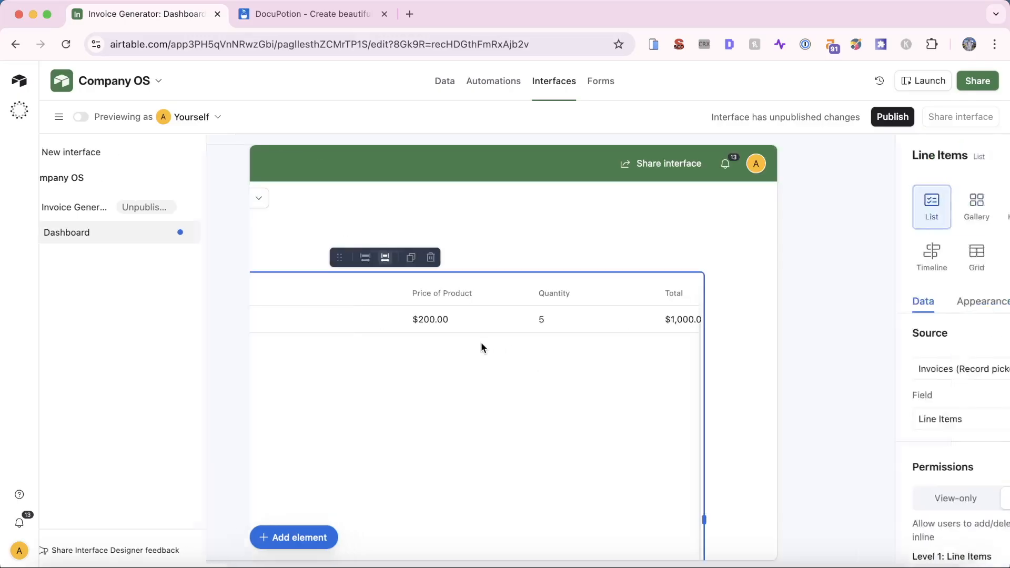
pyautogui.scroll(-5, 823, 324)
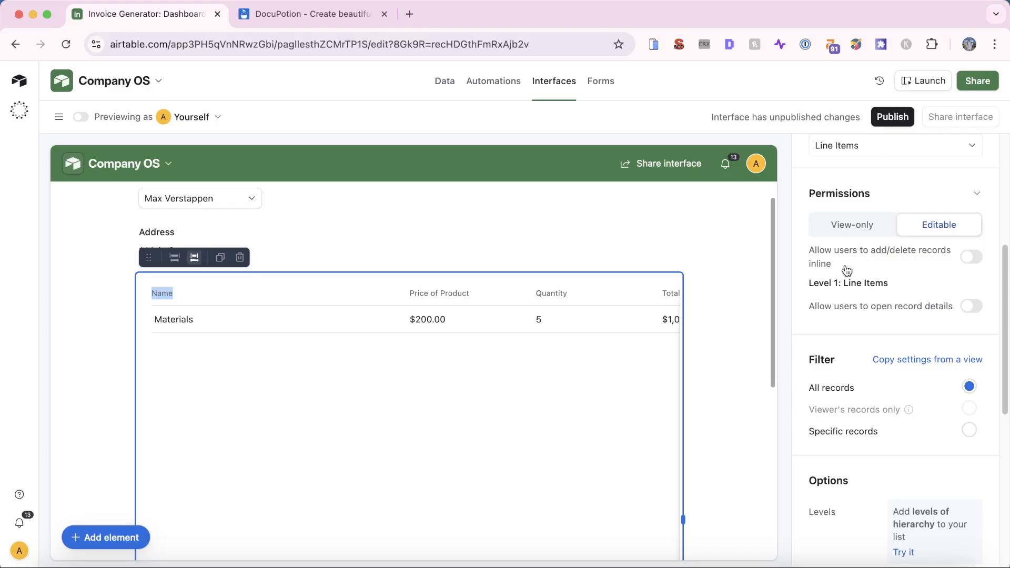
pyautogui.click(973, 258)
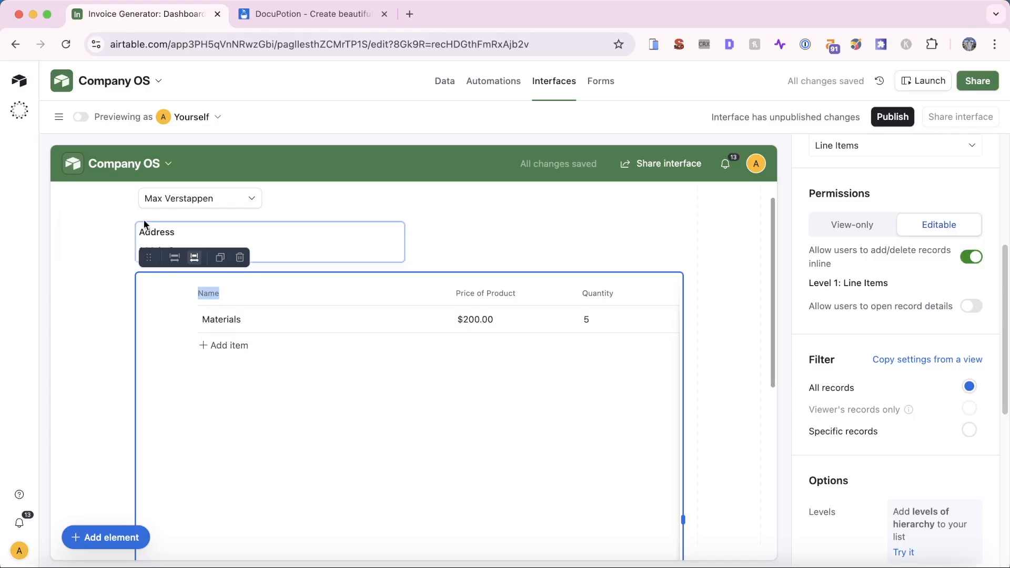
# Preview the dashboard and rename the Materials line item to Product
pyautogui.click(81, 117)
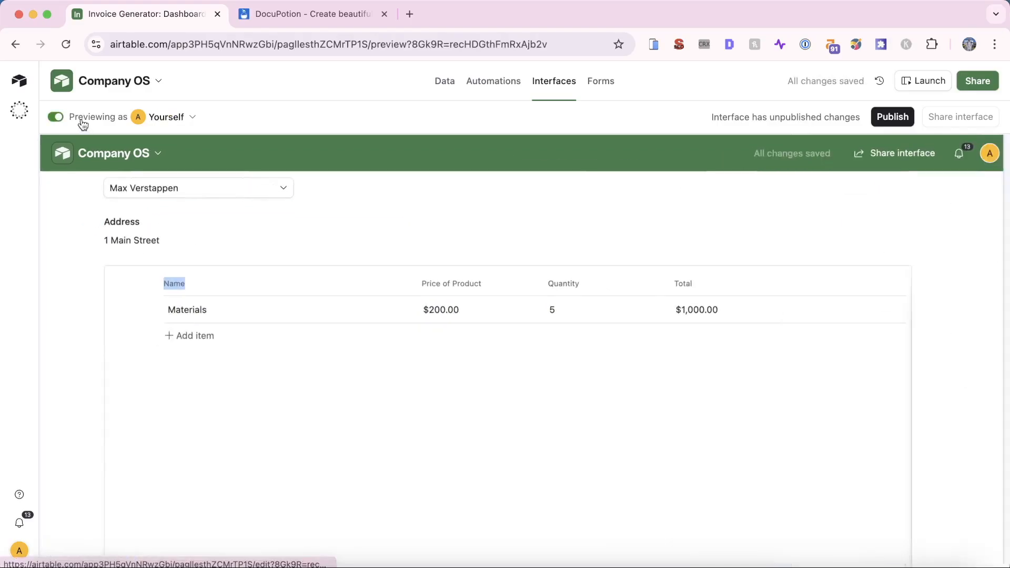
pyautogui.click(200, 312)
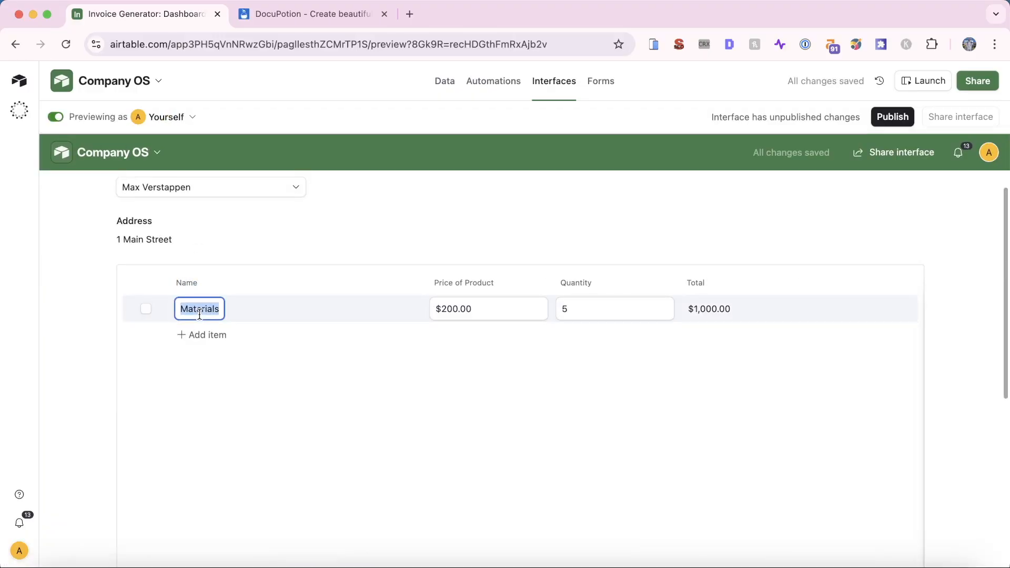
pyautogui.write('Product')
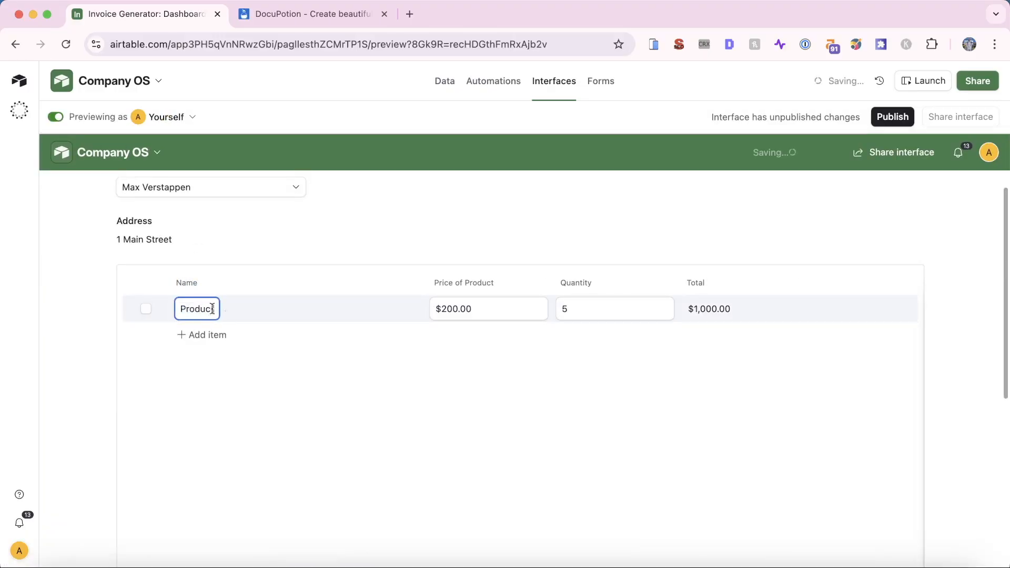
pyautogui.click(451, 368)
# Change the Product price from 200.00 to 1200, making its total $6,000.00
pyautogui.click(469, 311)
pyautogui.doubleClick(471, 314)
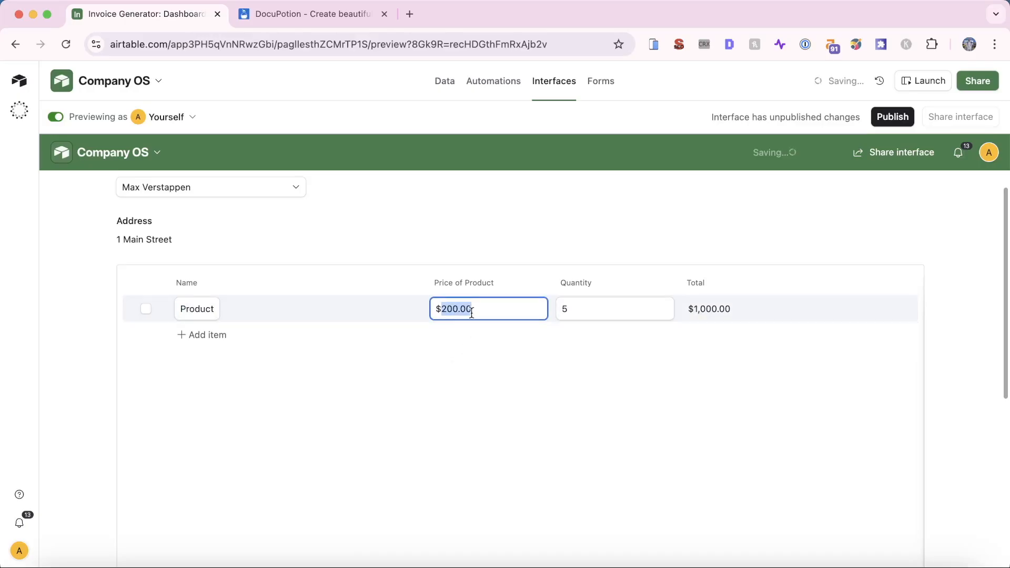
pyautogui.write('1200')
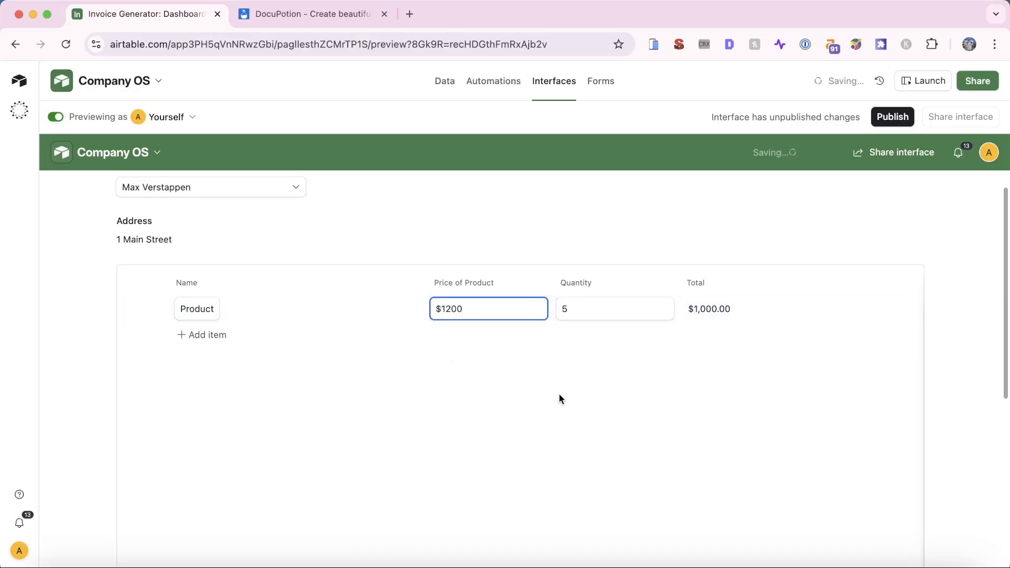
pyautogui.click(559, 399)
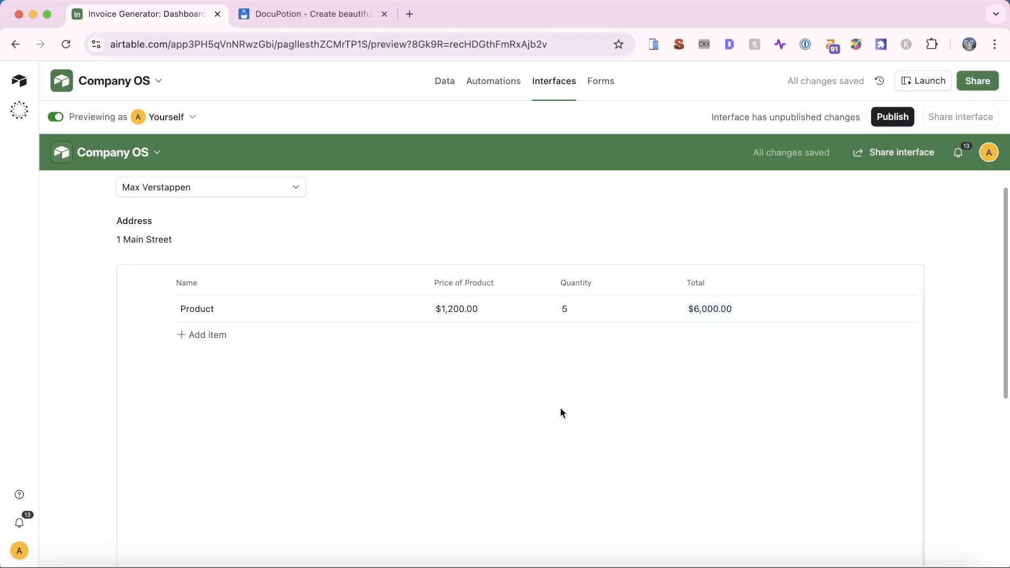
# Review the $6,000.00 totals in the Invoices and Line Items tables, then reopen the dashboard editor
pyautogui.click(445, 84)
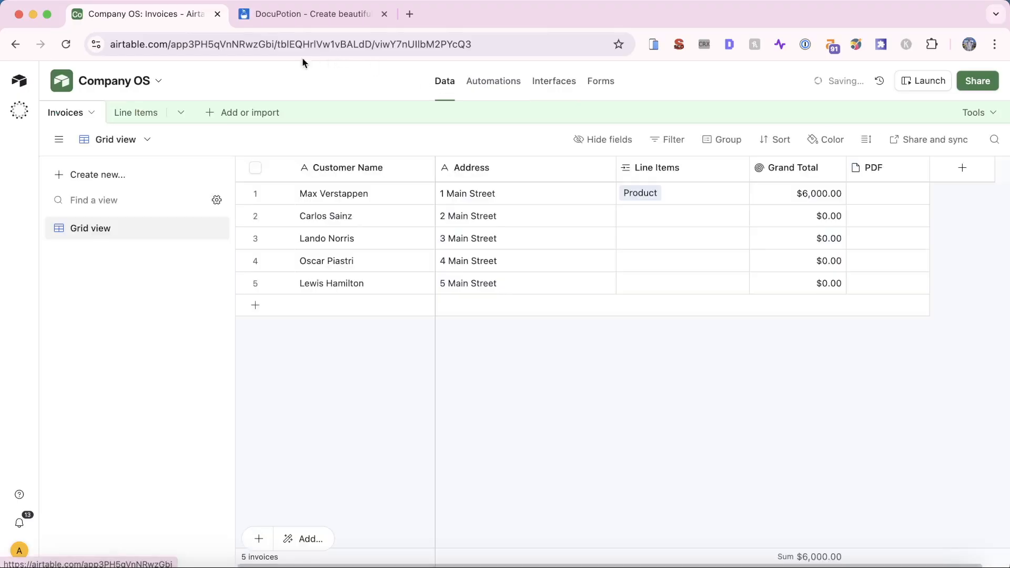
pyautogui.click(132, 115)
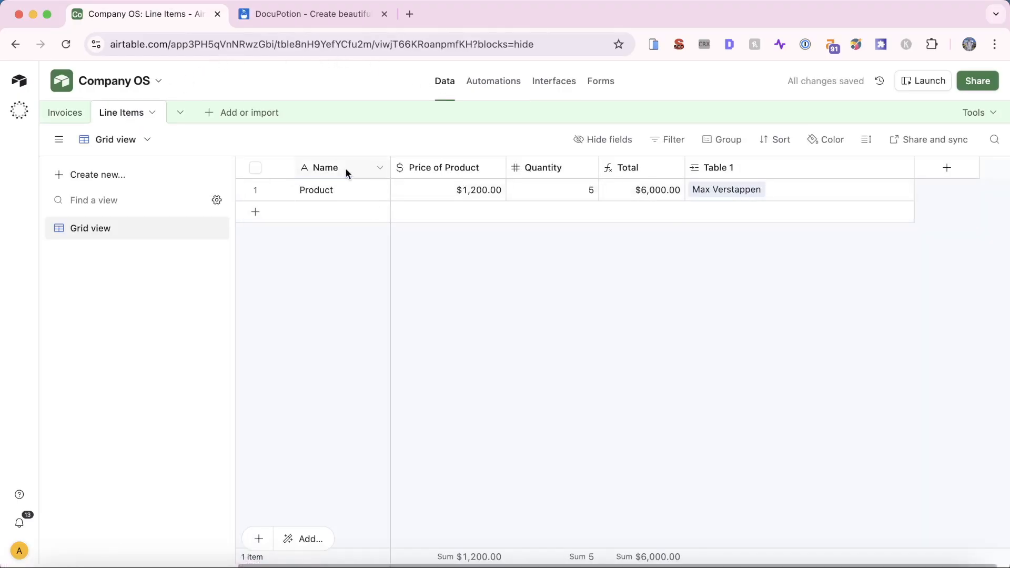
pyautogui.click(482, 84)
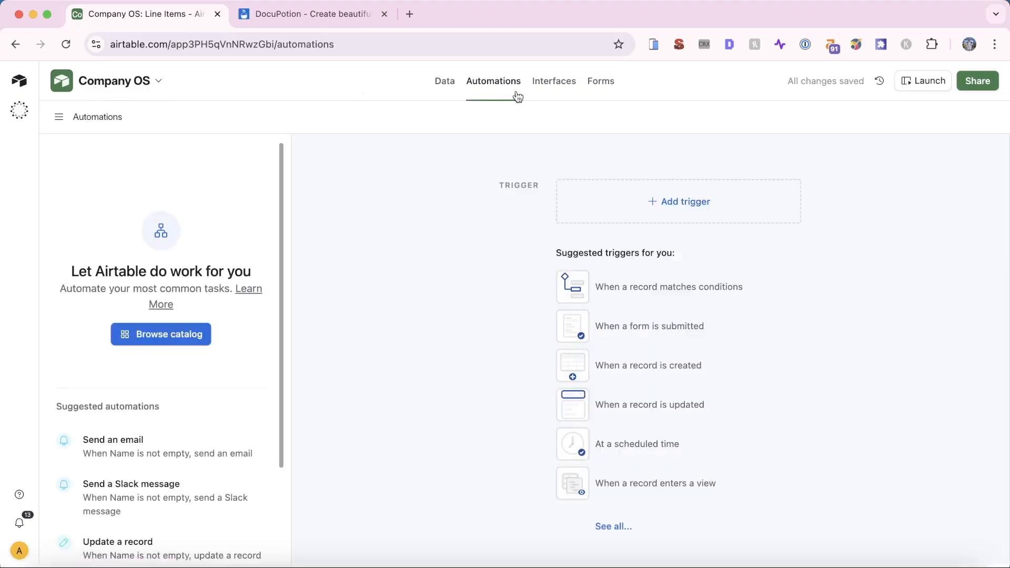
pyautogui.click(457, 83)
pyautogui.click(544, 85)
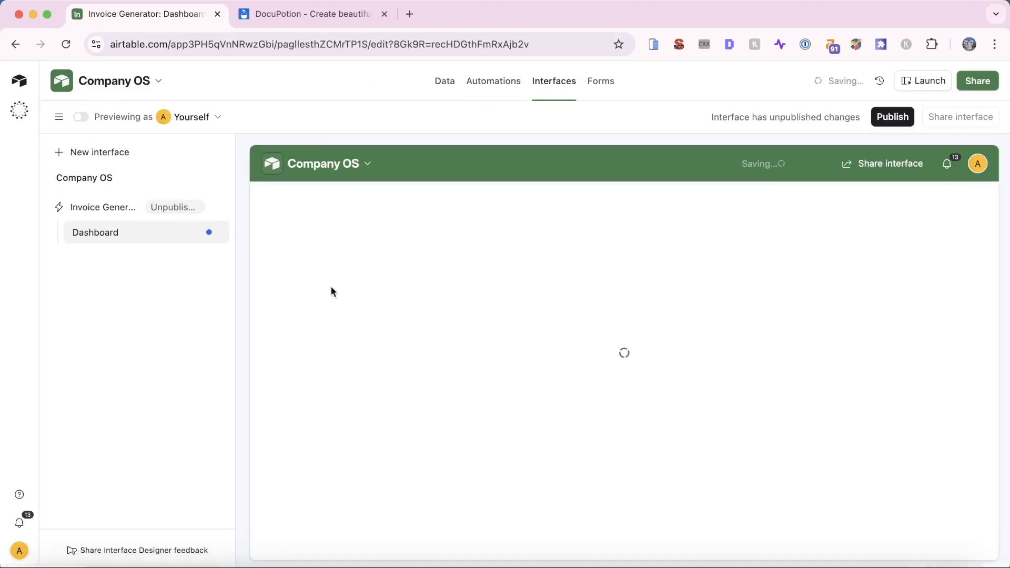
pyautogui.scroll(-2, 463, 420)
pyautogui.scroll(-5, 416, 400)
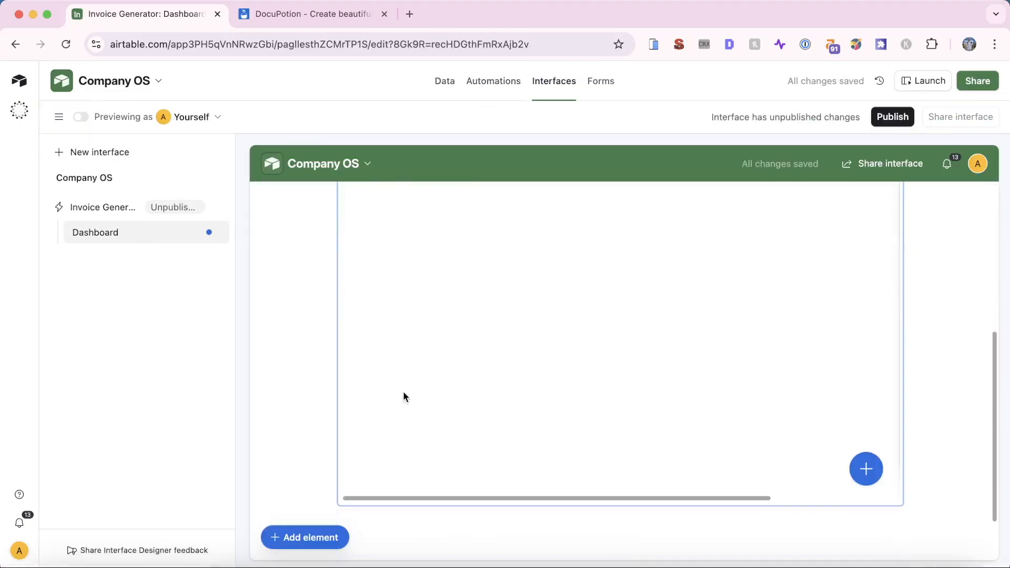
pyautogui.scroll(6, 403, 393)
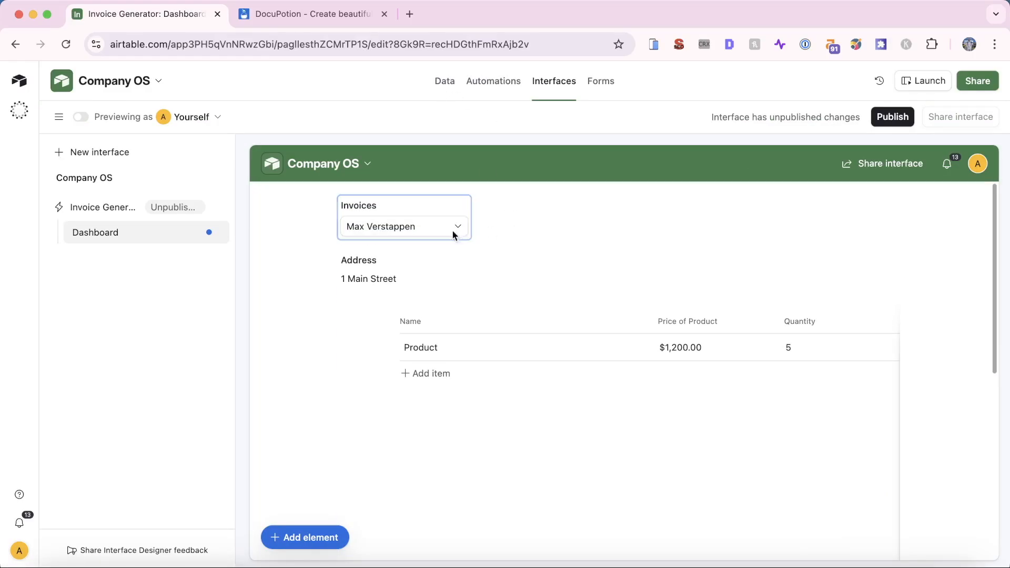
# Select the Invoices record picker, Address field and line items list elements in turn
pyautogui.click(438, 232)
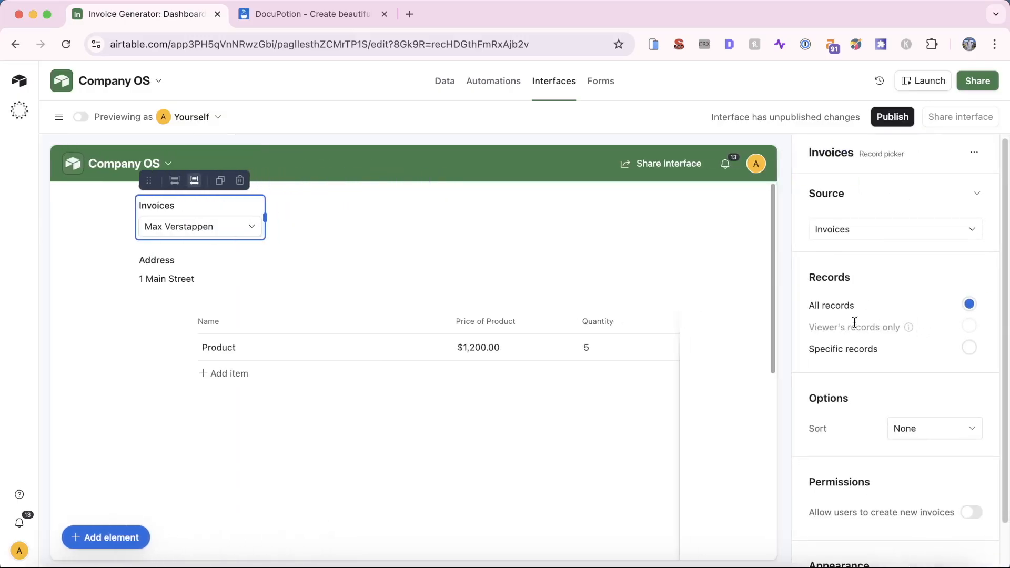
pyautogui.click(205, 282)
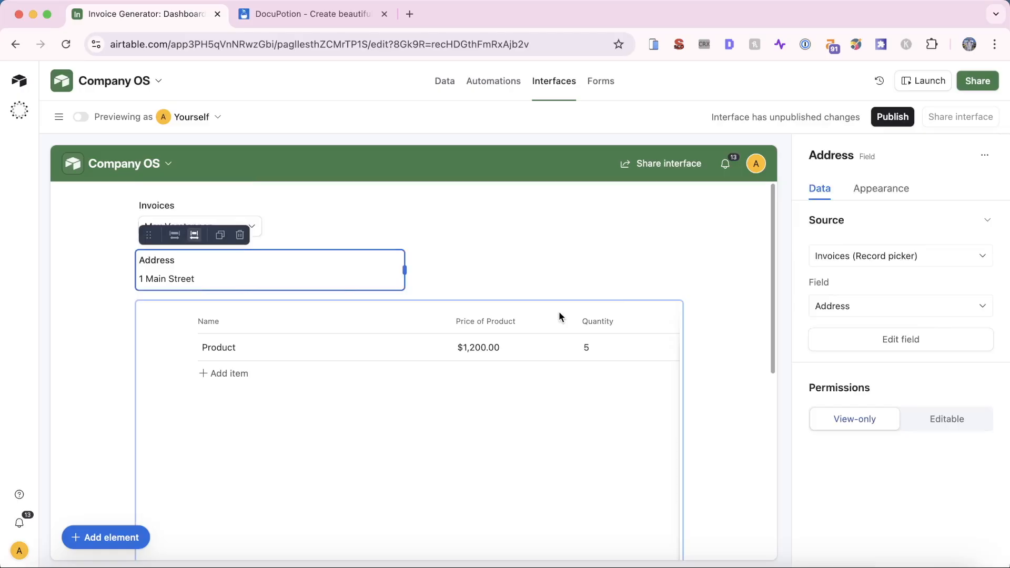
pyautogui.click(384, 353)
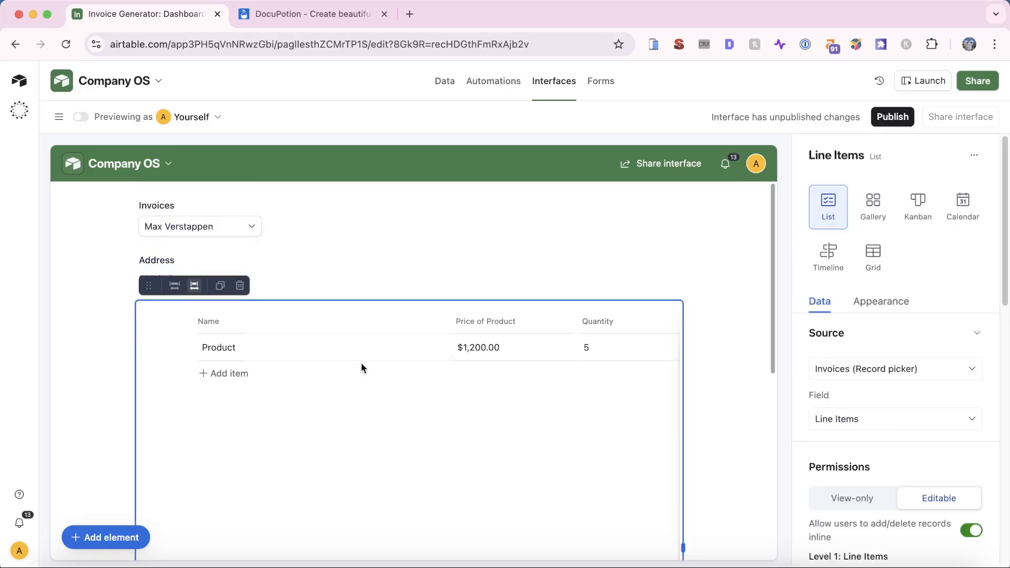
# Add an inline Training line item with price 2000 and quantity 1
pyautogui.click(232, 375)
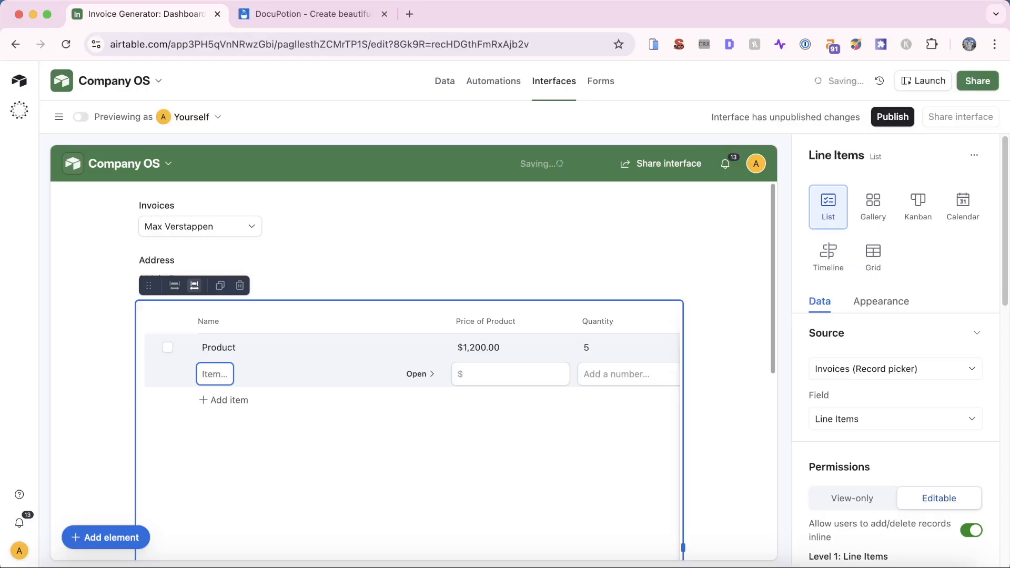
pyautogui.write('Training')
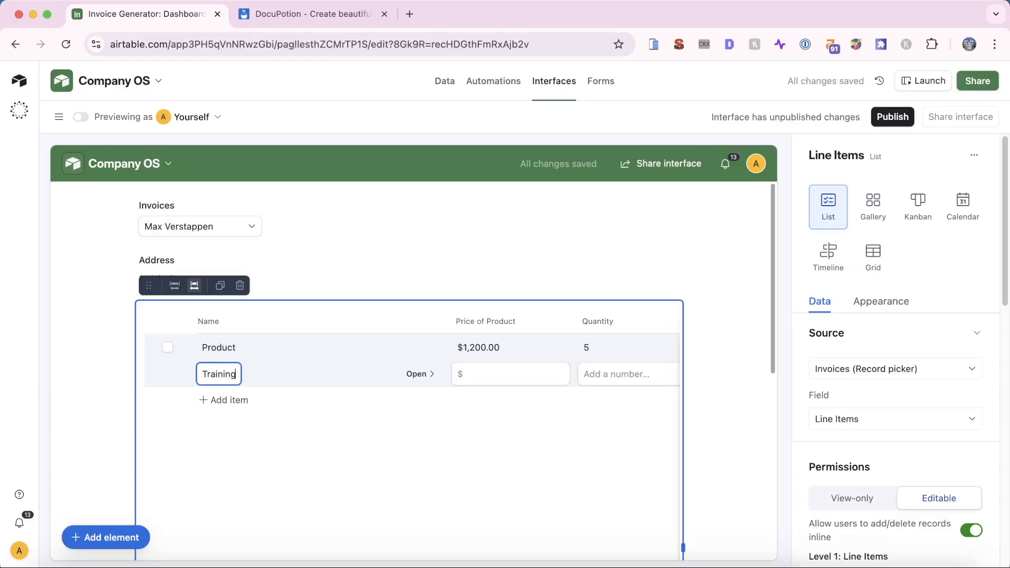
pyautogui.click(533, 372)
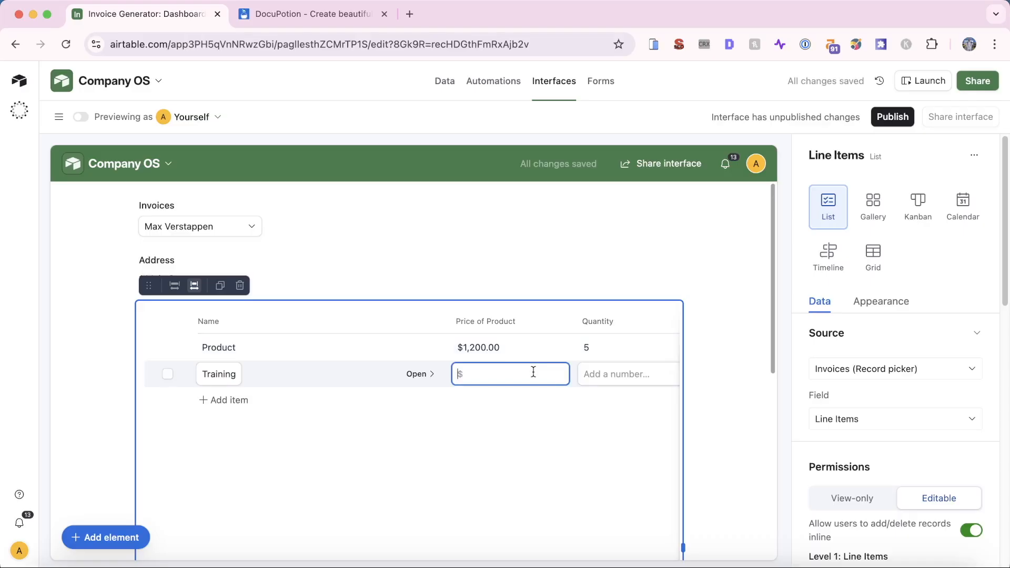
pyautogui.write('2000')
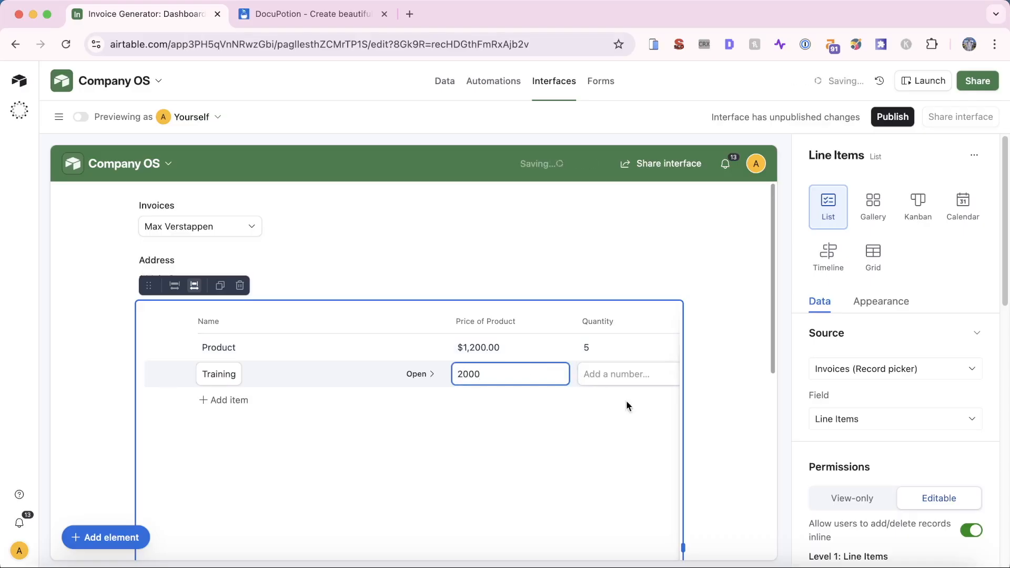
pyautogui.click(618, 377)
pyautogui.write('1')
pyautogui.click(604, 422)
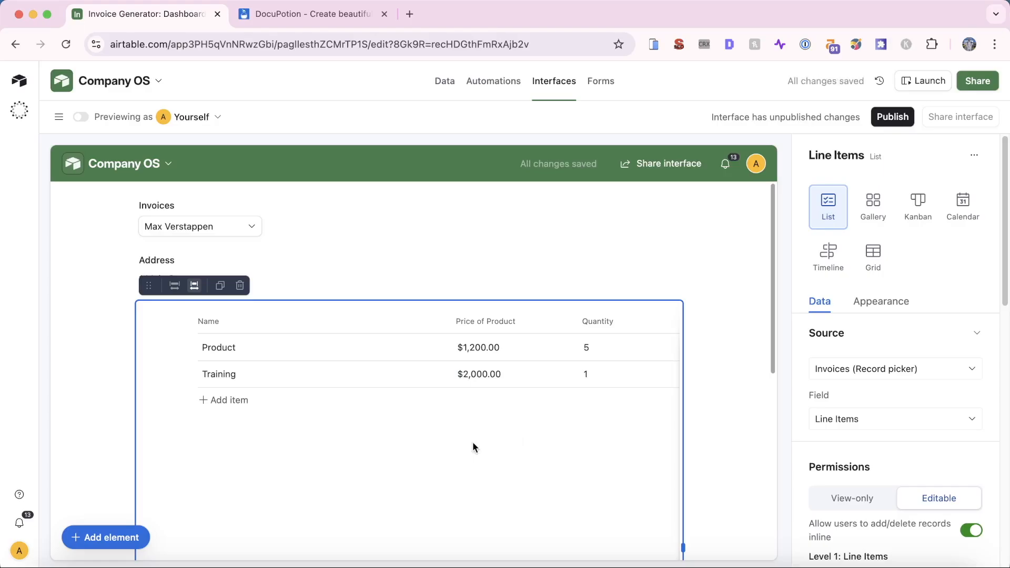
pyautogui.hscroll(2, 472, 443)
pyautogui.hscroll(-2, 472, 443)
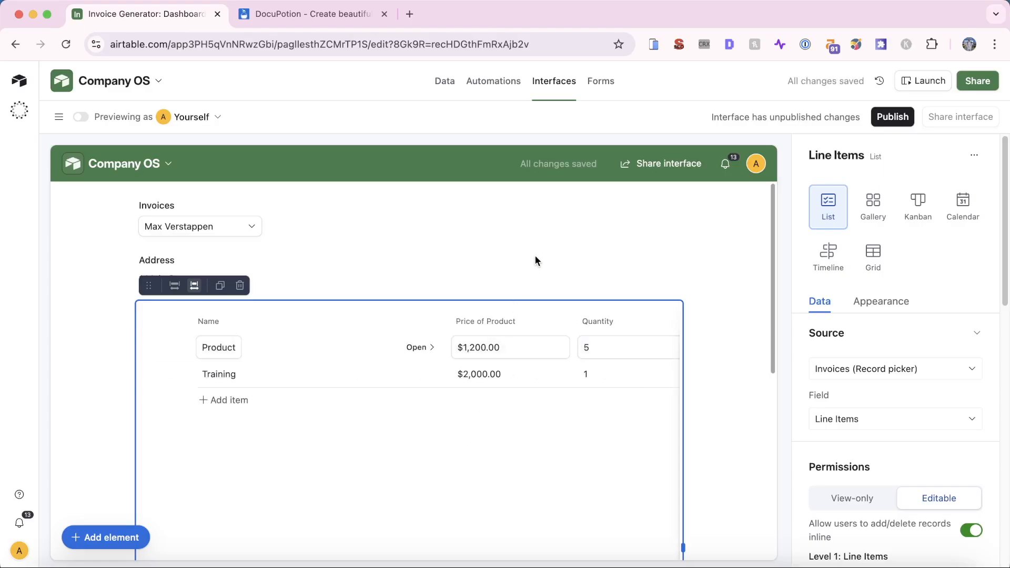
pyautogui.click(536, 260)
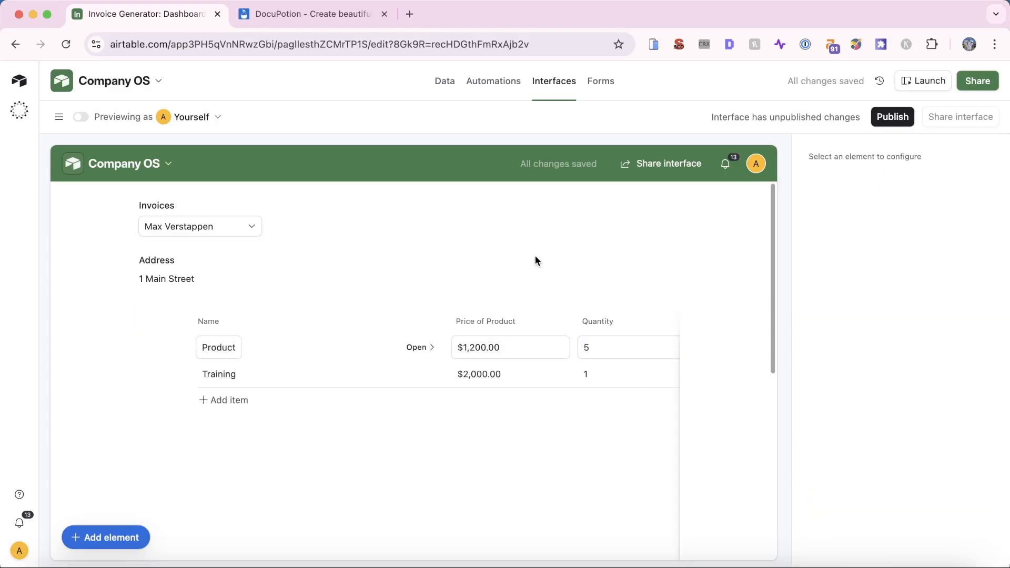
pyautogui.click(240, 369)
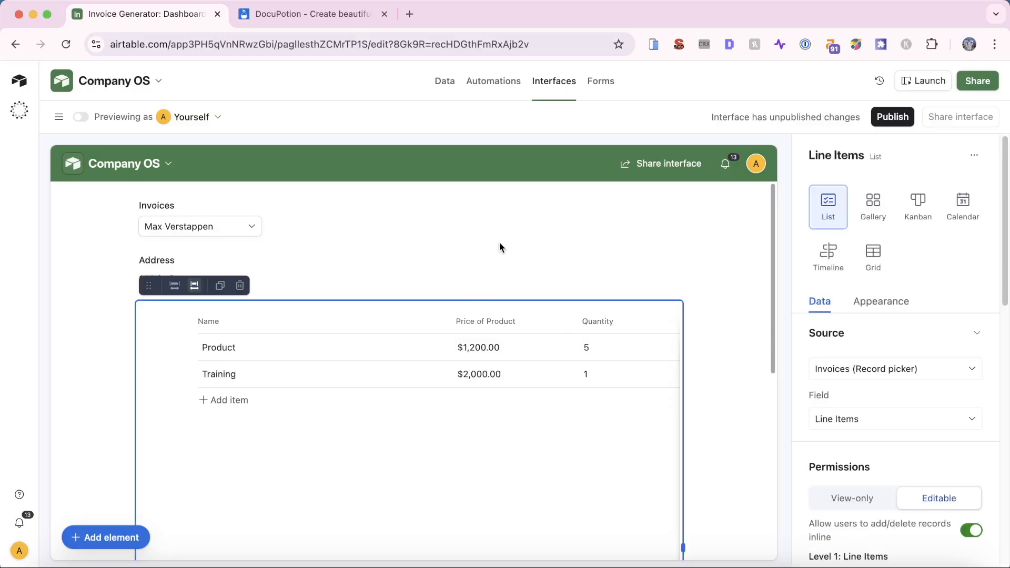
pyautogui.click(885, 213)
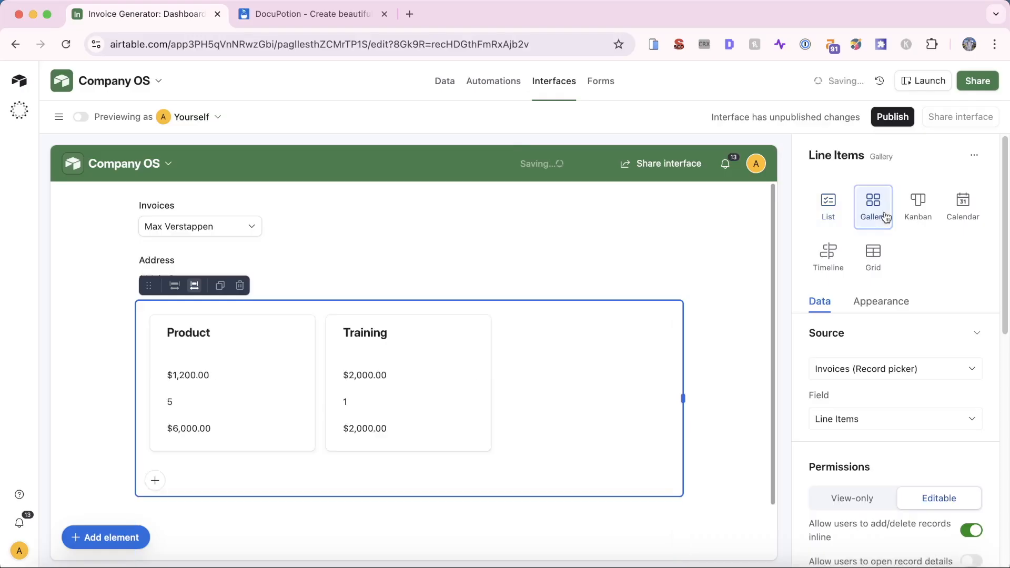
pyautogui.click(914, 209)
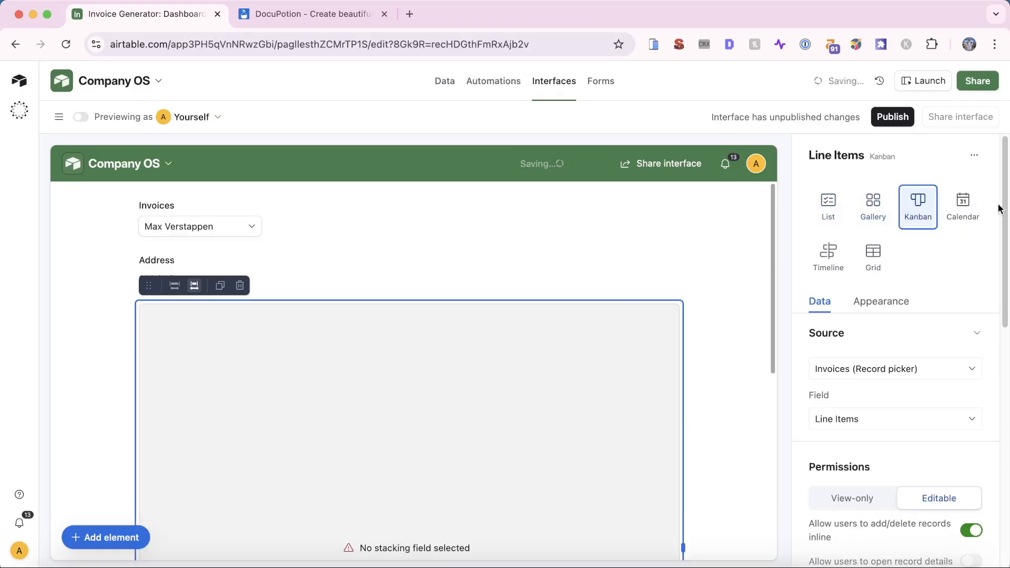
pyautogui.click(963, 205)
pyautogui.click(830, 257)
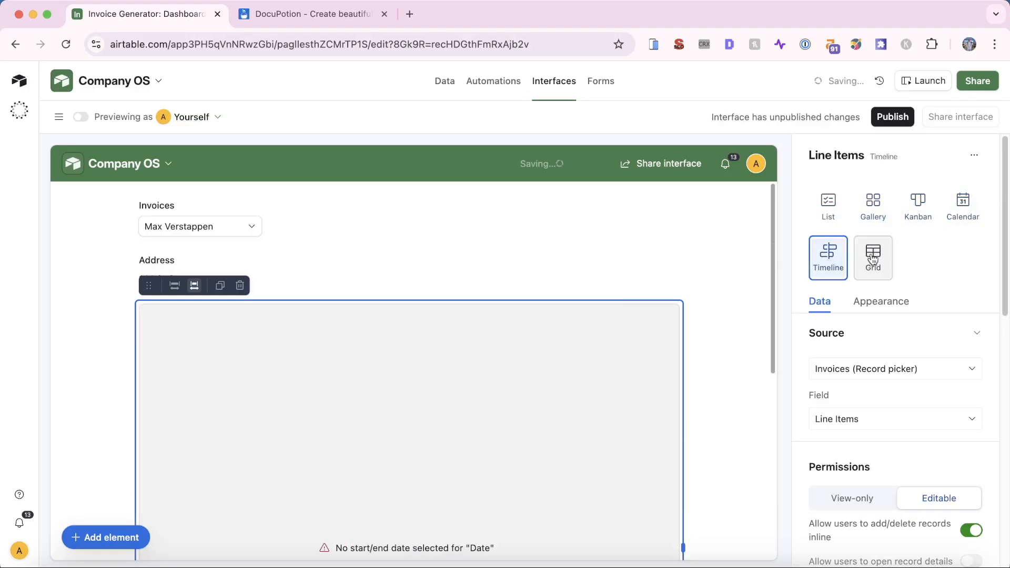
pyautogui.click(873, 255)
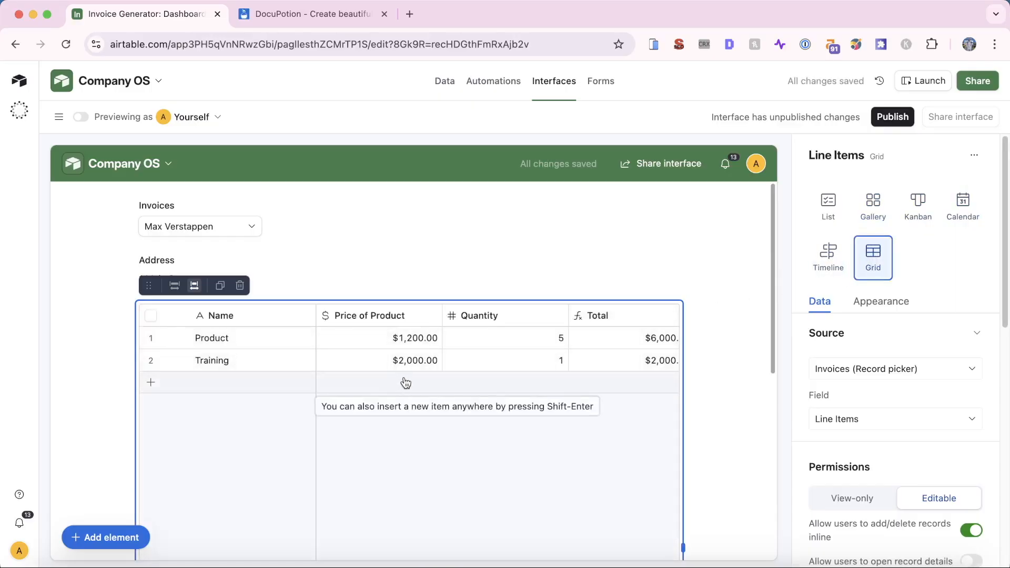
pyautogui.click(828, 205)
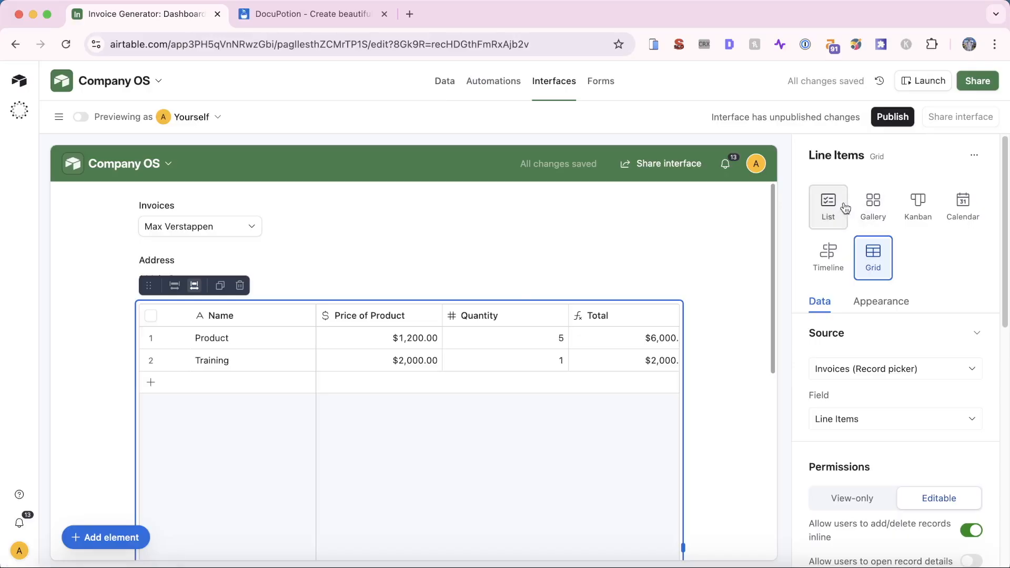
pyautogui.click(477, 244)
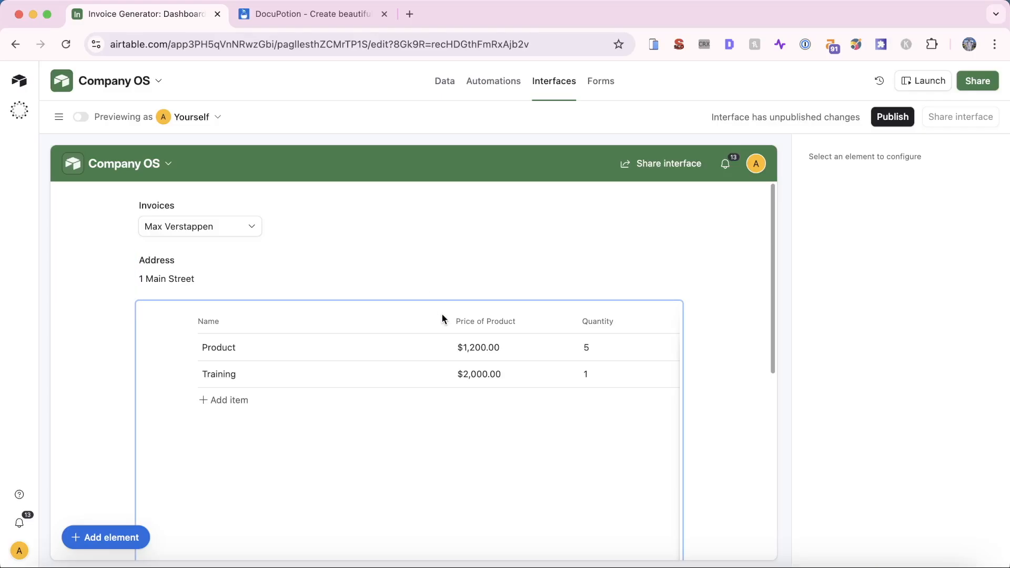
# Switch to the DocuPotion tab and sign in to reach the trial dashboard
pyautogui.click(310, 15)
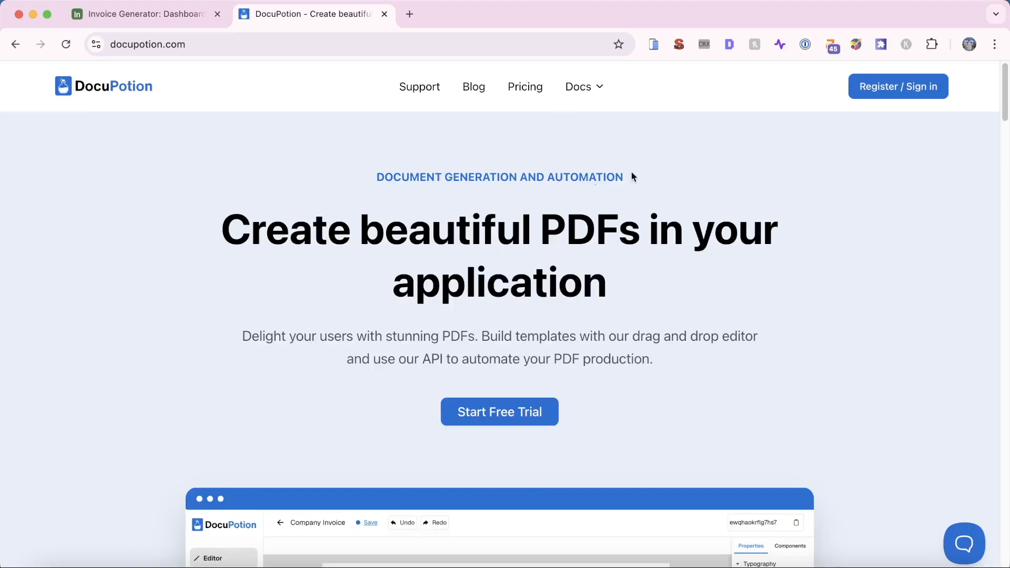
pyautogui.click(870, 93)
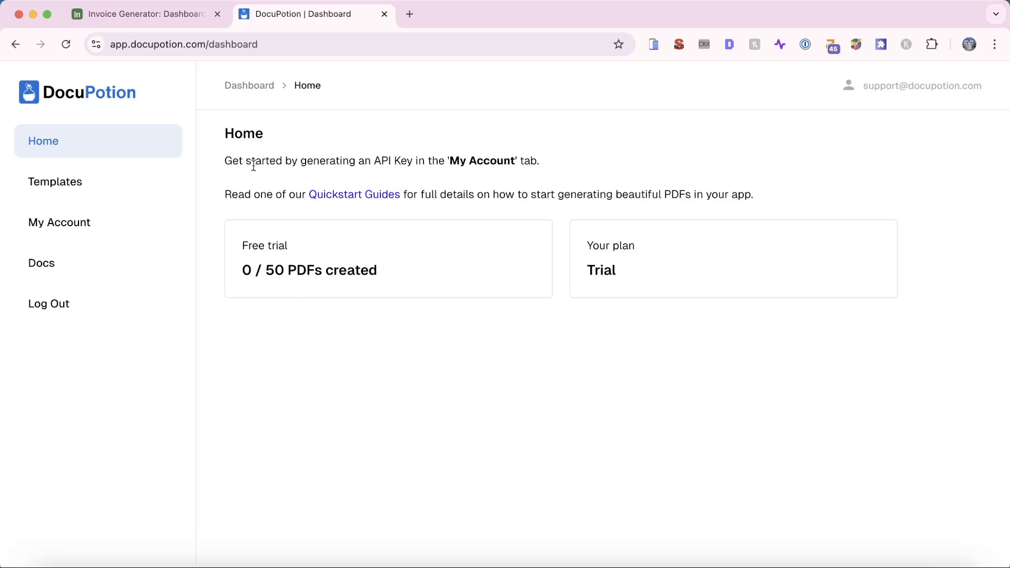
# Generate a new DocuPotion API key from the My Account page
pyautogui.click(91, 230)
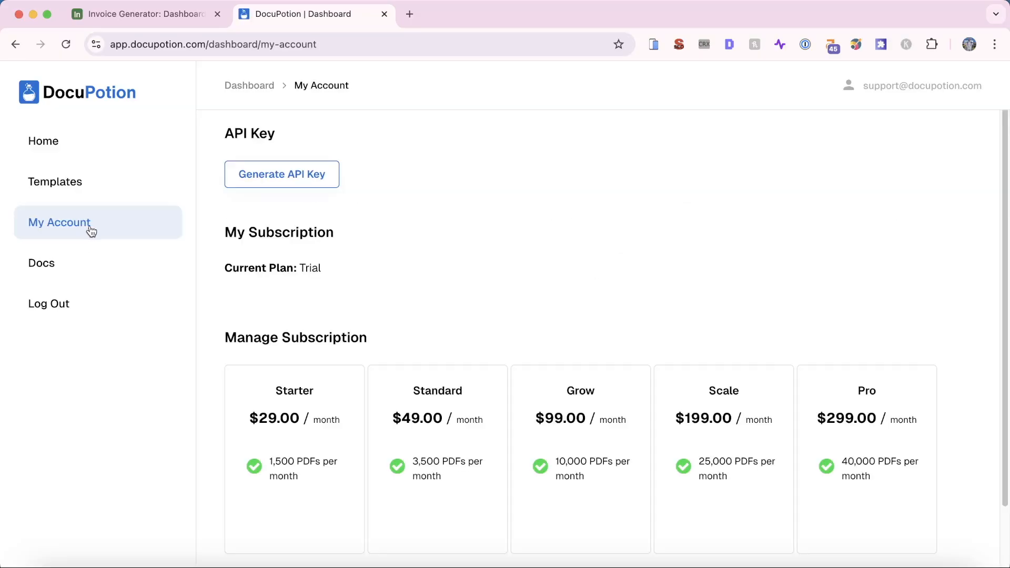
pyautogui.click(282, 183)
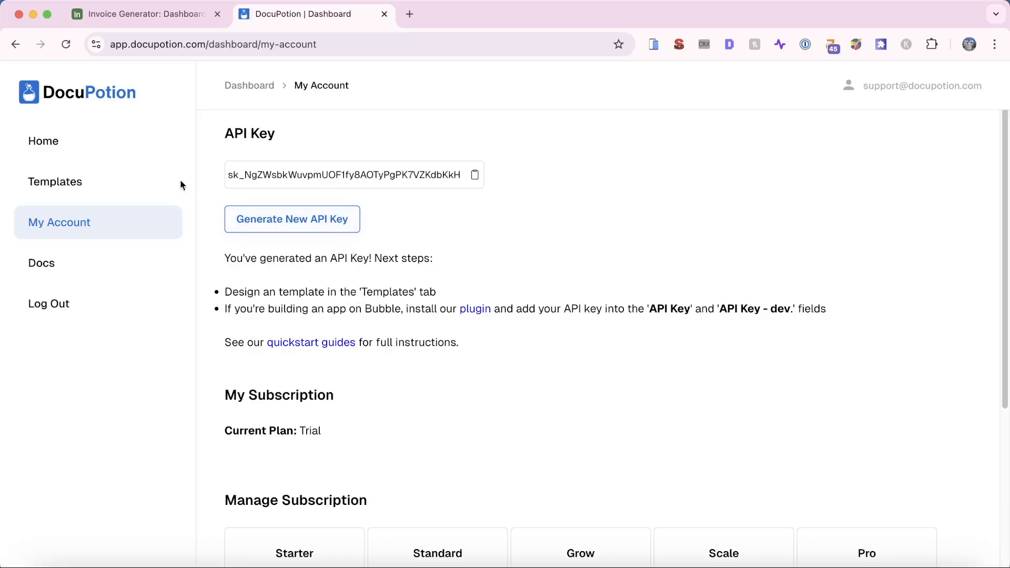
pyautogui.click(117, 180)
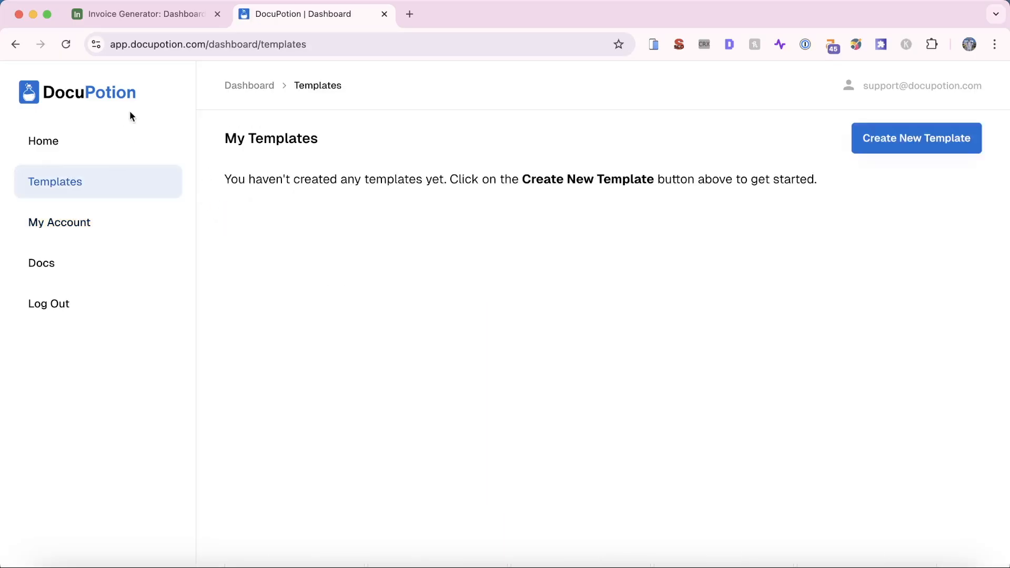
# Create a new template named 'Interfaces Invoice' based on the Invoice design
pyautogui.click(919, 153)
pyautogui.click(235, 166)
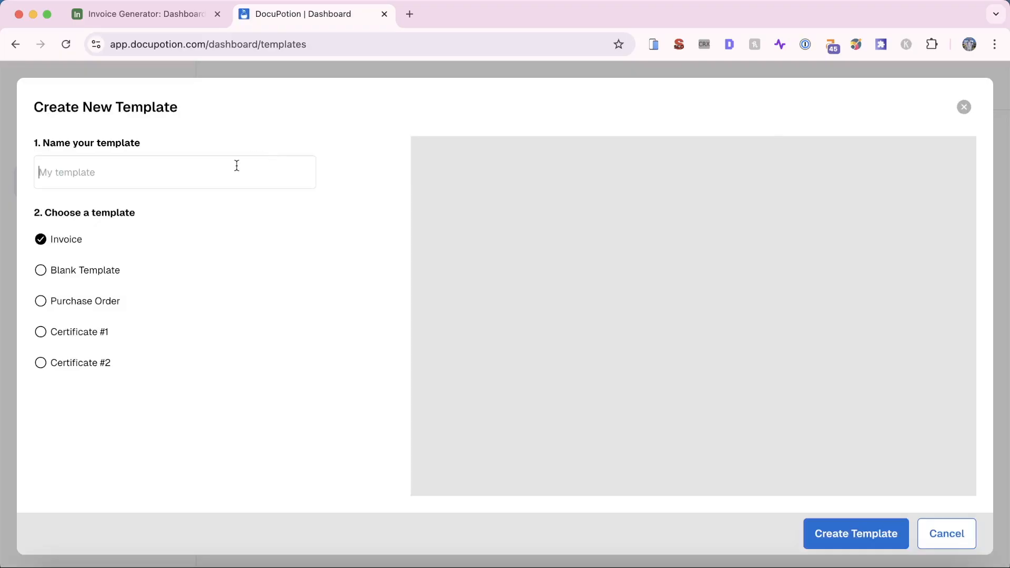
pyautogui.write('I')
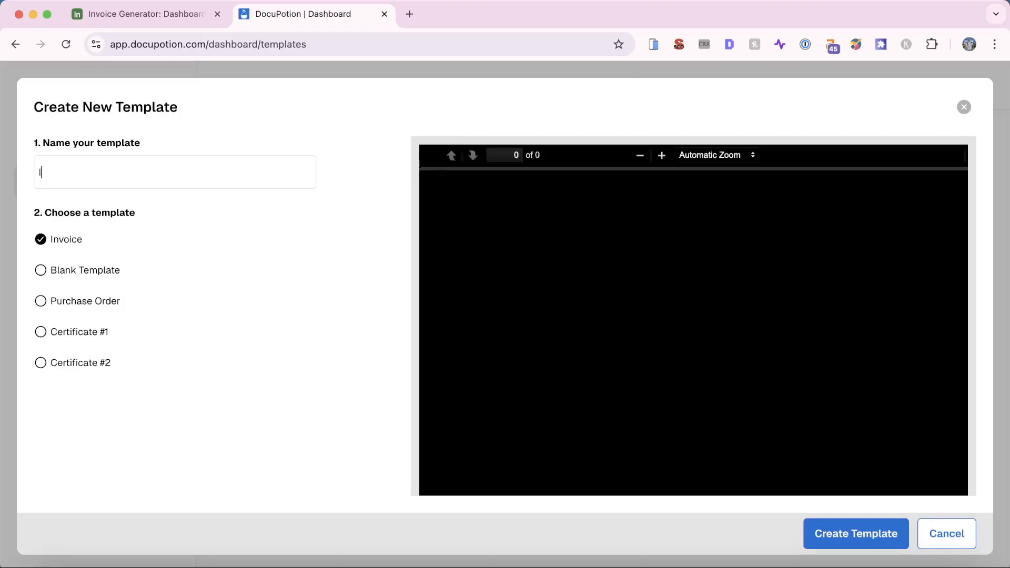
pyautogui.write('nterface')
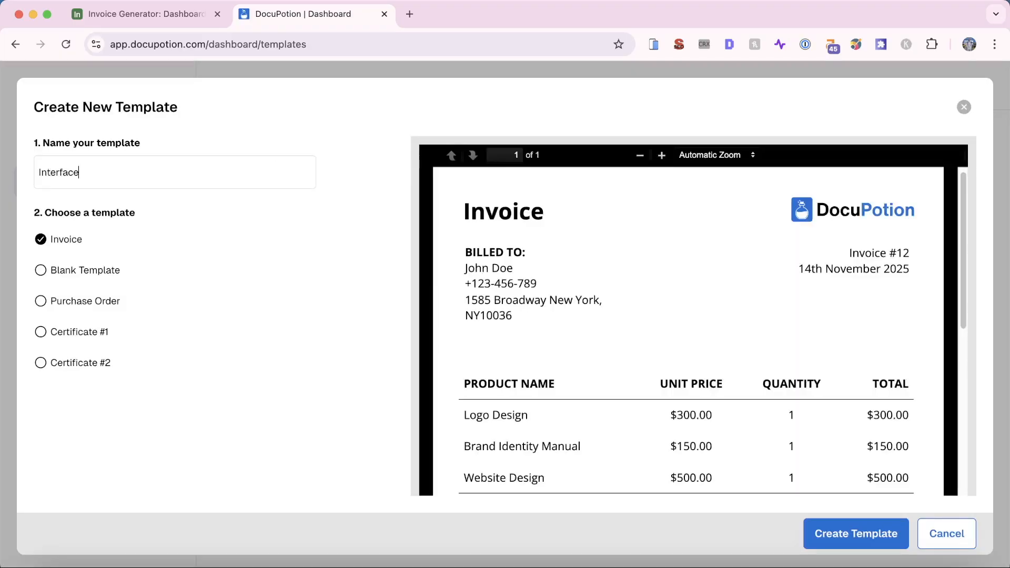
pyautogui.press('BackSpace')
pyautogui.write('es Invoice')
pyautogui.click(137, 283)
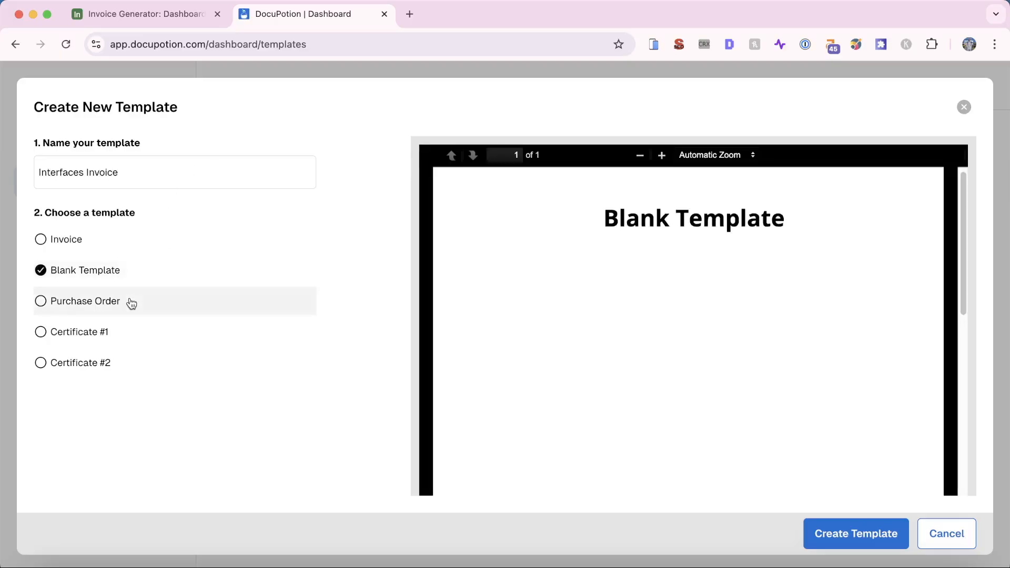
pyautogui.click(131, 304)
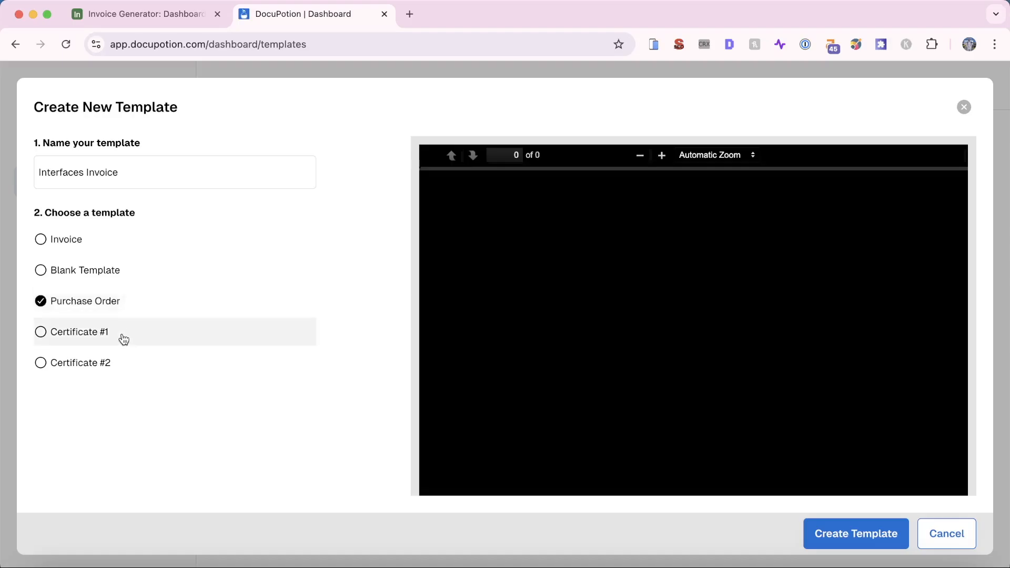
pyautogui.click(124, 338)
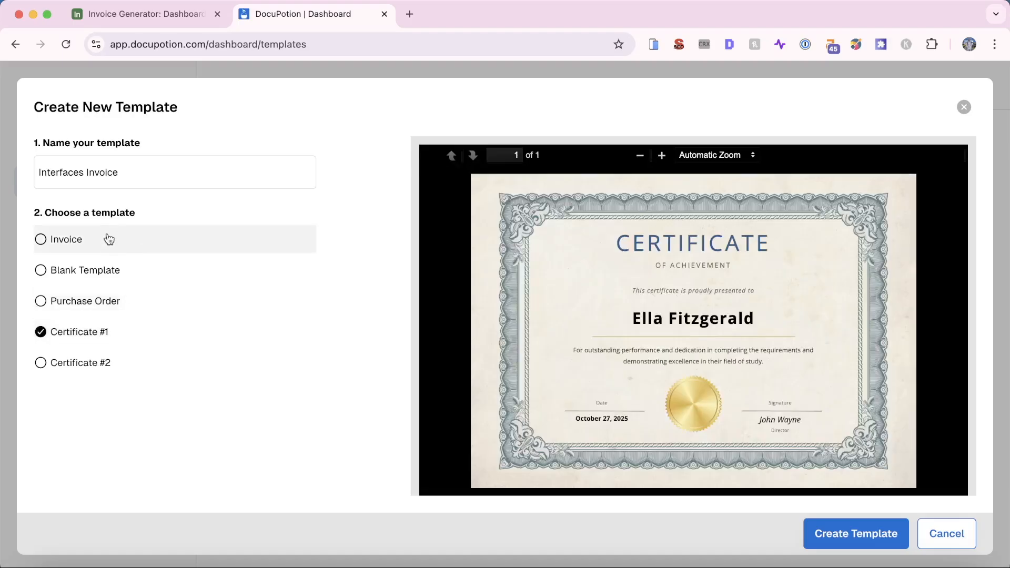
pyautogui.click(109, 240)
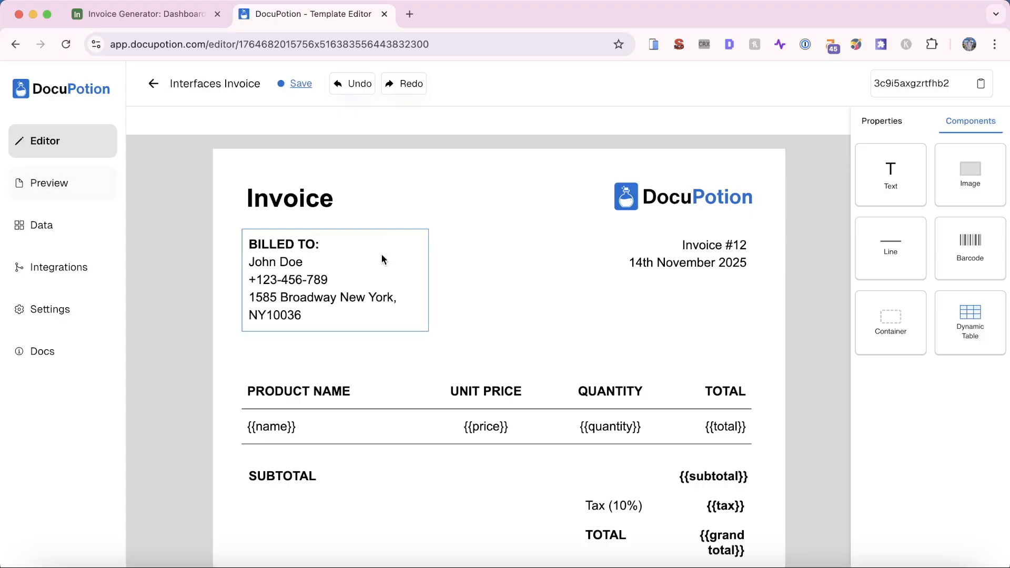
pyautogui.click(521, 232)
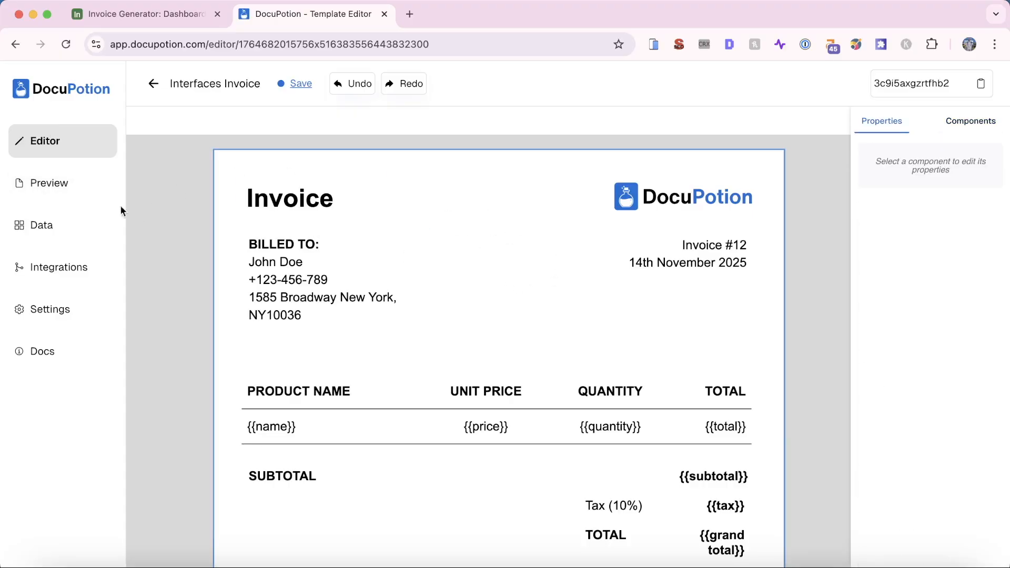
pyautogui.click(36, 189)
pyautogui.scroll(-5, 415, 285)
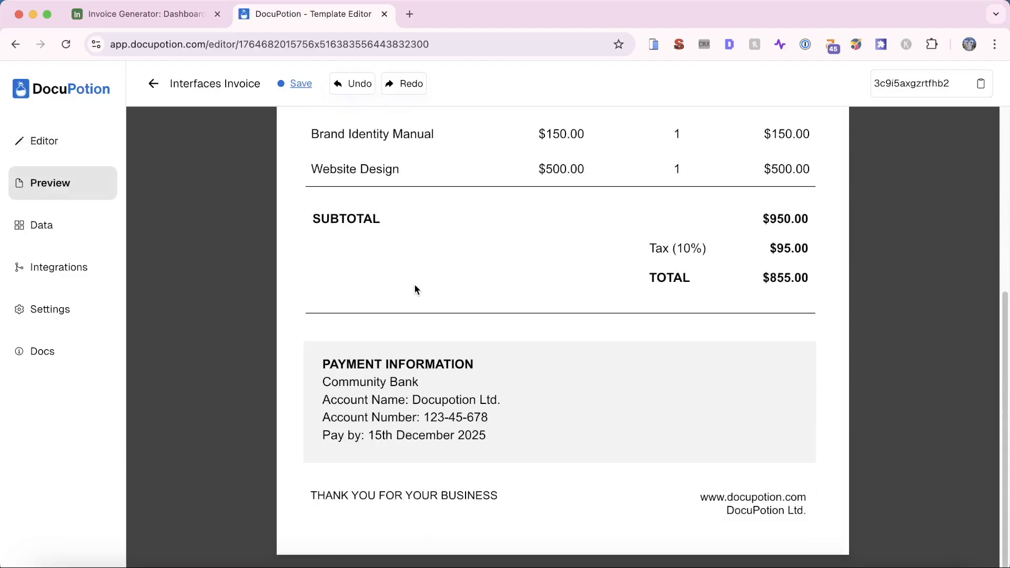
pyautogui.scroll(3, 415, 284)
pyautogui.scroll(-2, 415, 289)
pyautogui.scroll(5, 415, 289)
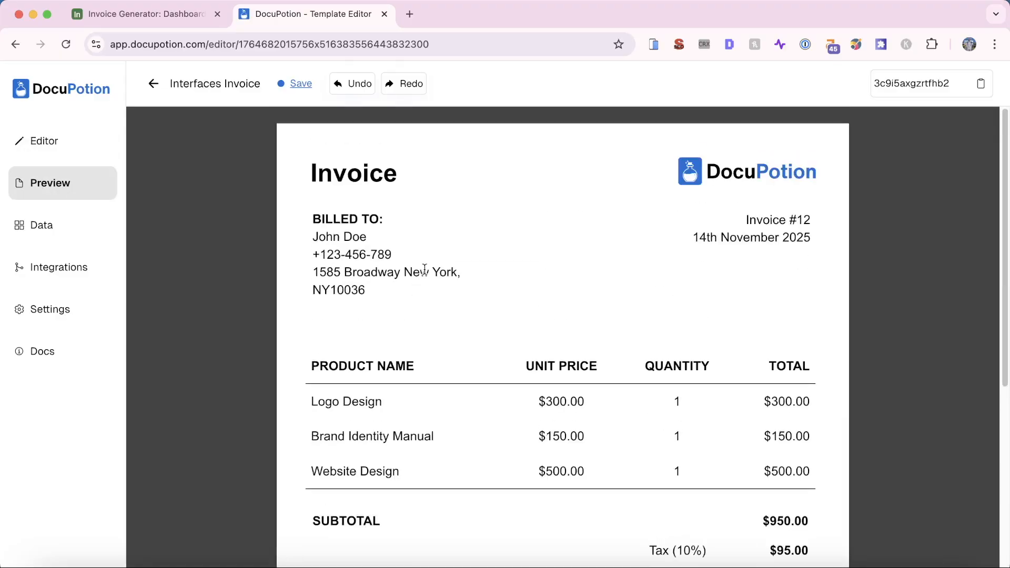
pyautogui.click(77, 146)
pyautogui.scroll(-2, 429, 291)
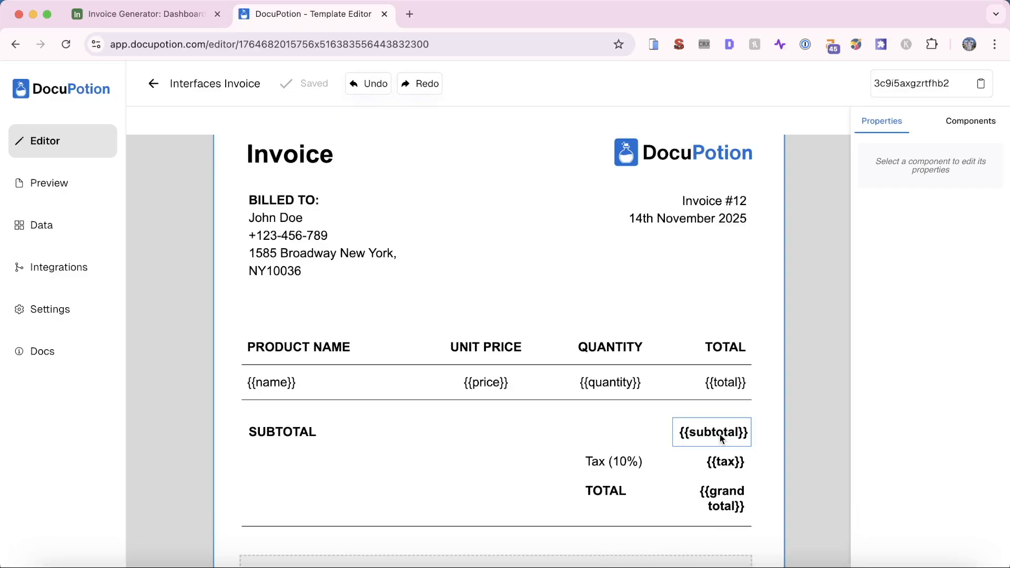
# Replace the sample Billed To customer name with the {{Customer Name}} placeholder
pyautogui.tripleClick(293, 218)
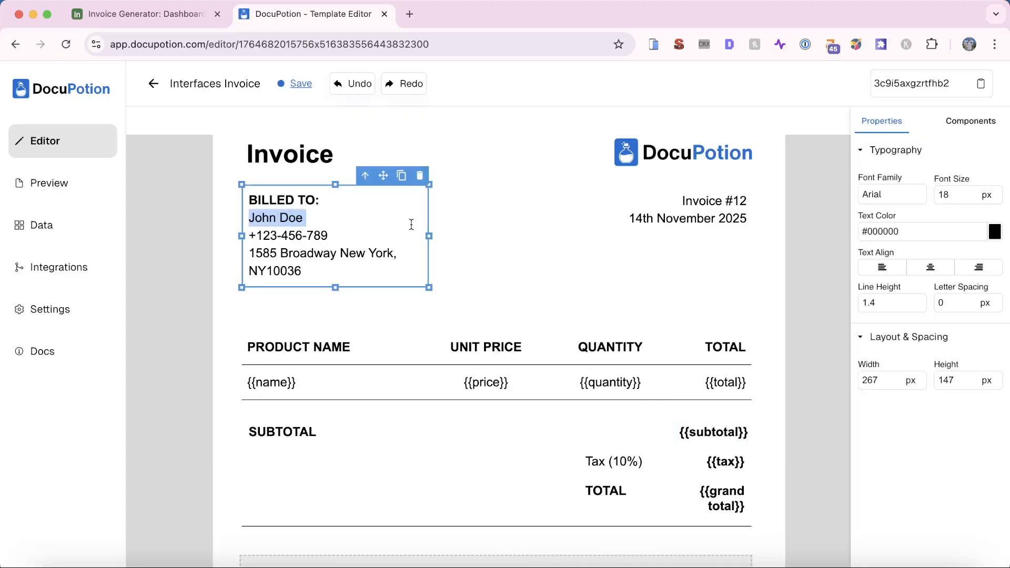
pyautogui.press('Left')
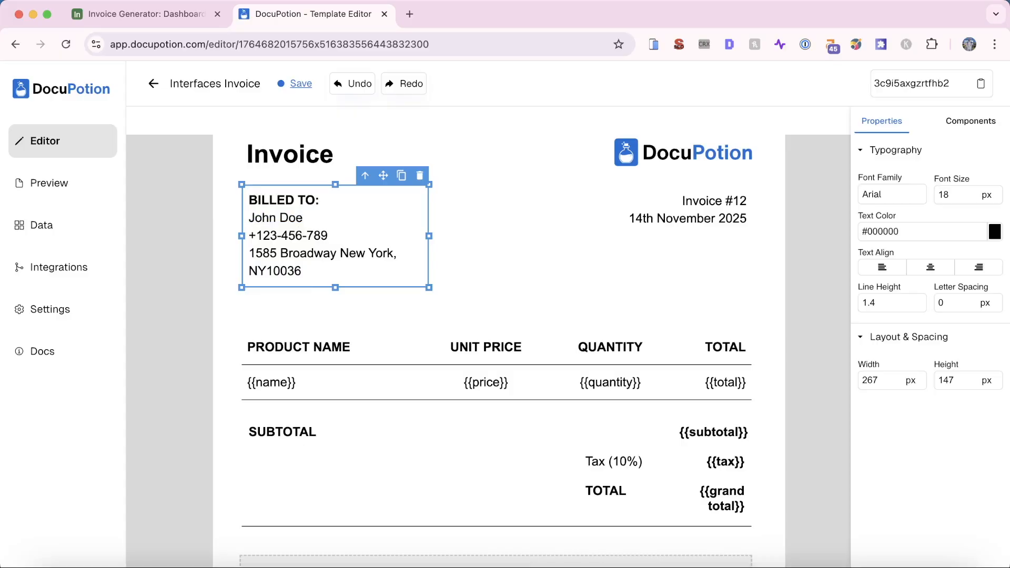
pyautogui.write('{{')
pyautogui.write('}}')
pyautogui.press('Left')
pyautogui.press('Left')
pyautogui.hotkey('alt', 'shift', 'Left')
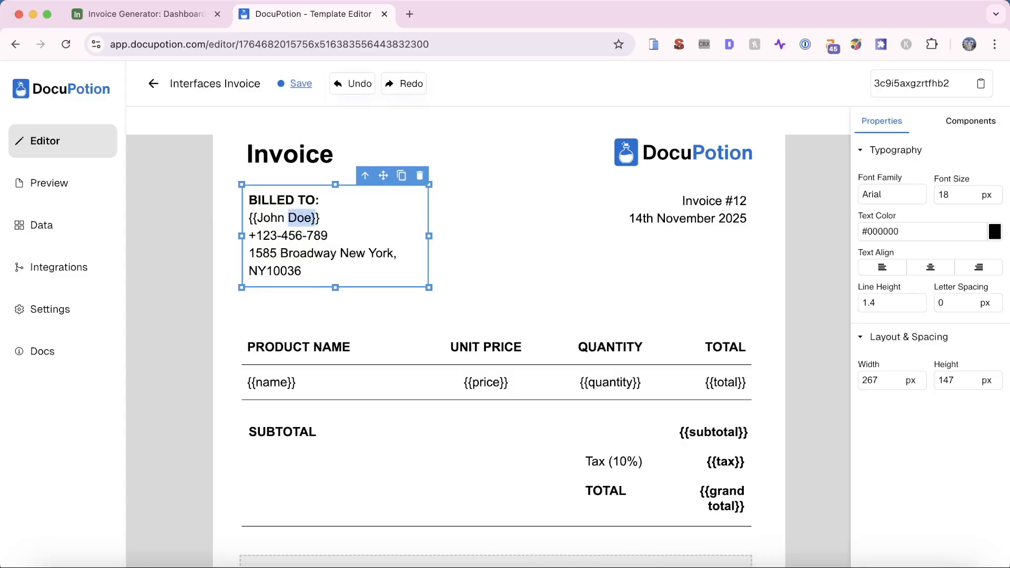
pyautogui.press('Right')
pyautogui.hotkey('alt', 'shift', 'Left')
pyautogui.hotkey('alt', 'shift', 'Left')
pyautogui.write('Customer Naem')
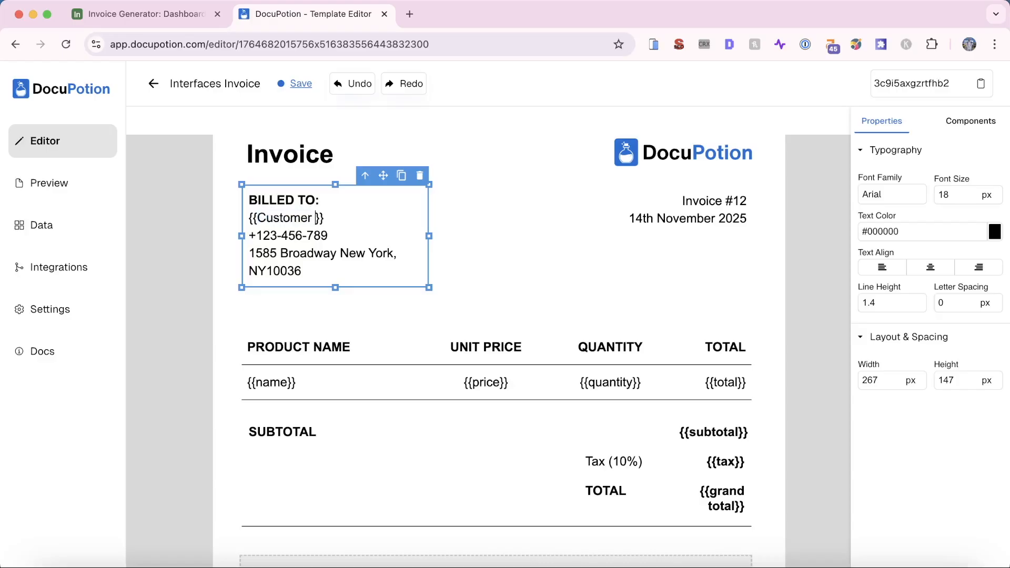
pyautogui.press('BackSpace')
pyautogui.press('BackSpace')
pyautogui.write('me')
pyautogui.click(523, 231)
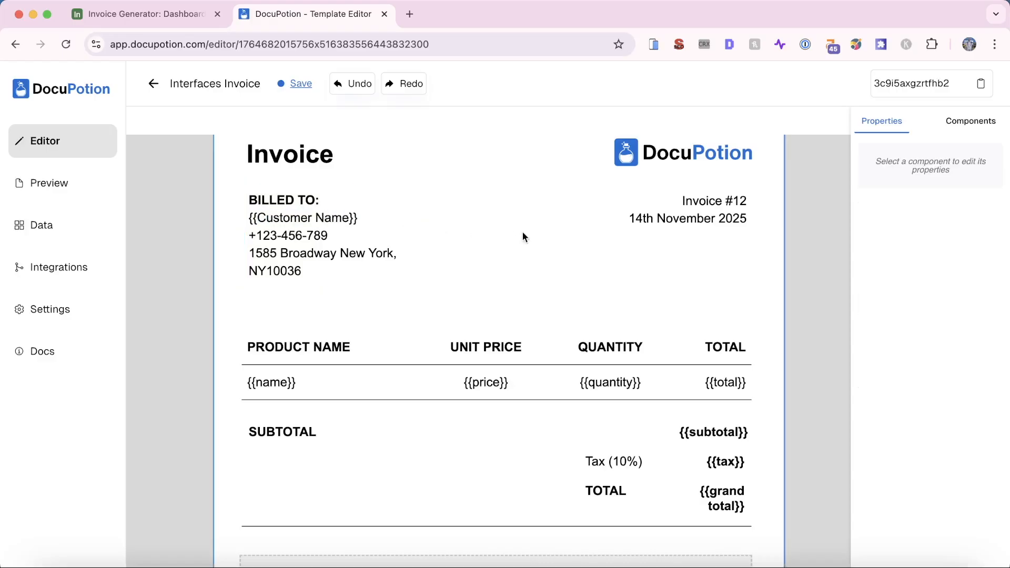
# Compare the template against the Airtable invoice interface, ending back in the Airtable base
pyautogui.click(137, 12)
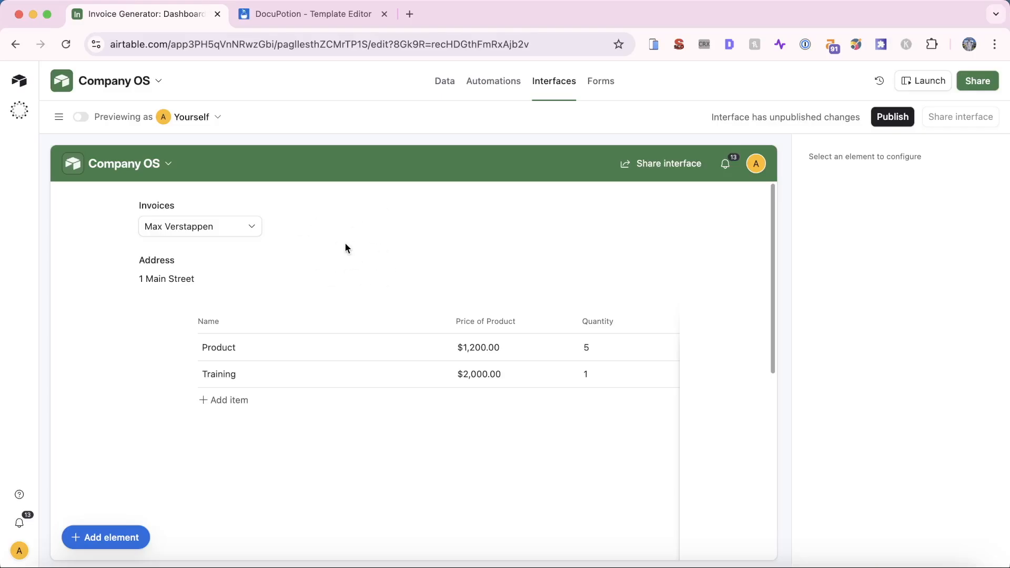
pyautogui.click(279, 14)
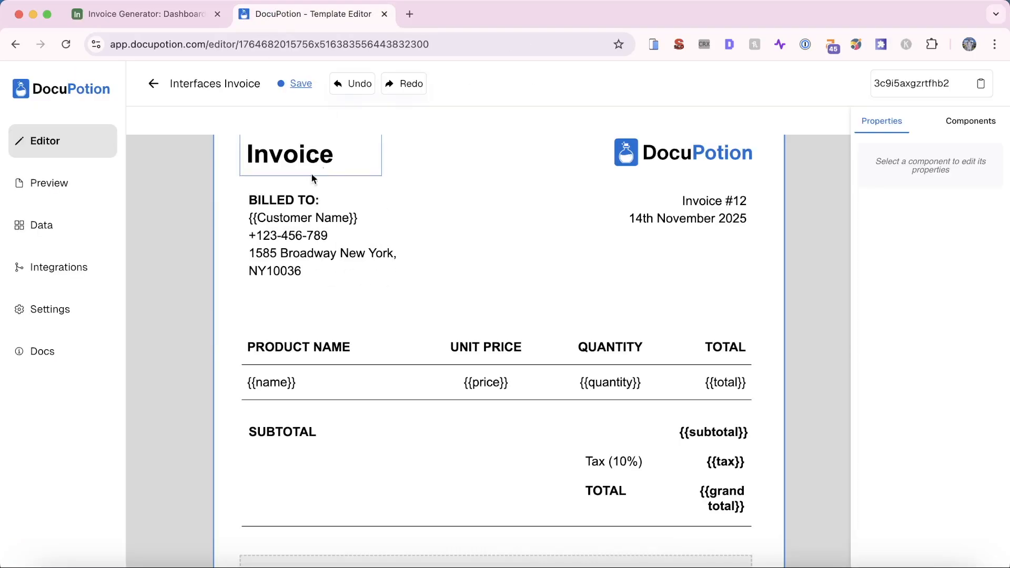
pyautogui.click(147, 16)
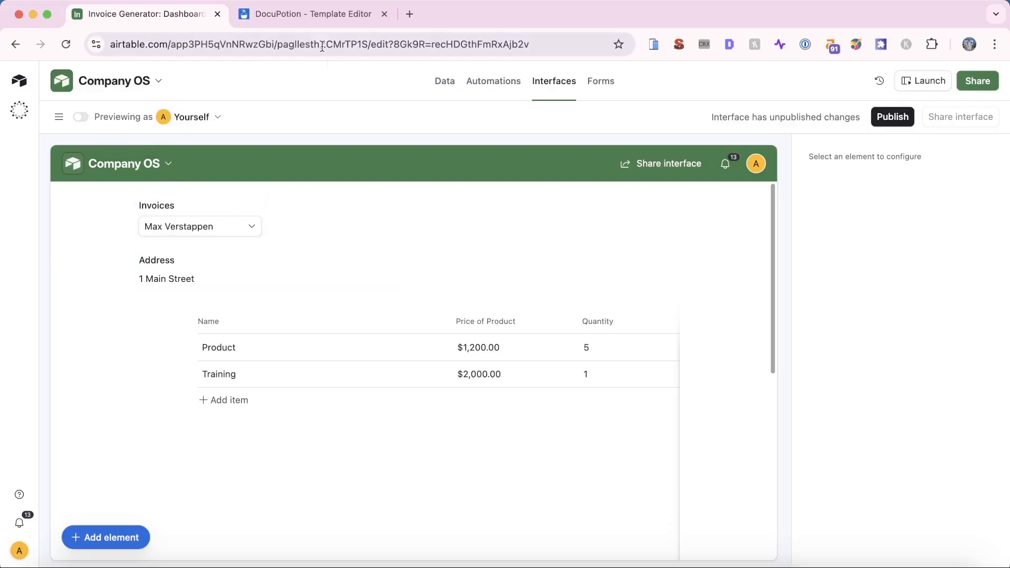
pyautogui.click(331, 16)
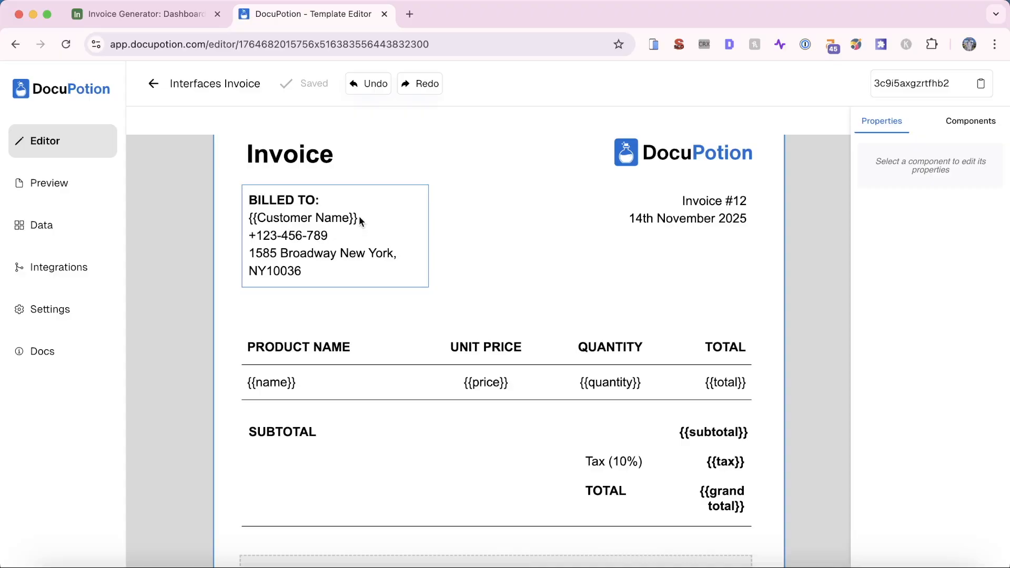
pyautogui.click(147, 16)
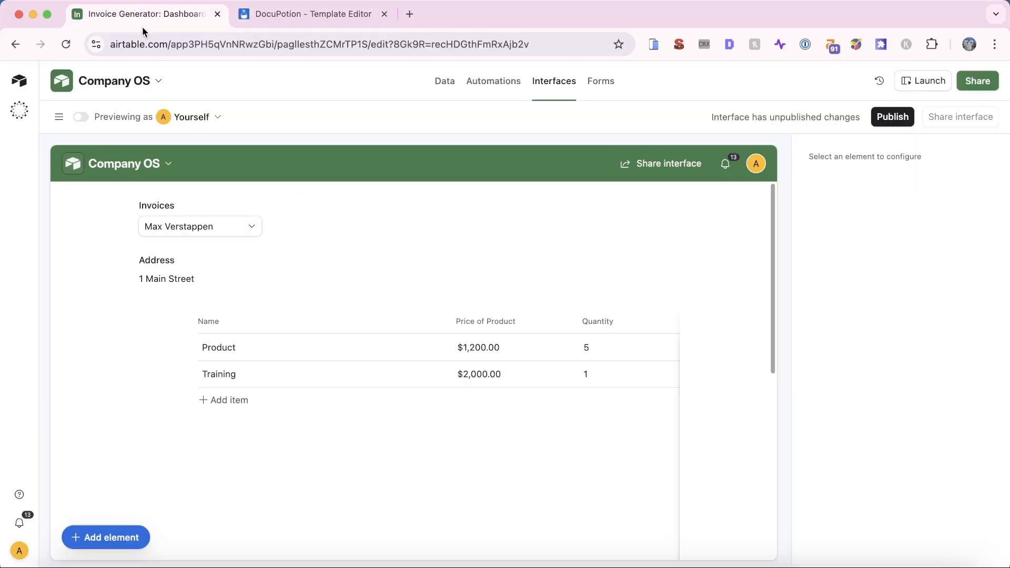
# Check the Invoices table fields, then replace the Billed To phone and street lines with {{Address}}
pyautogui.click(443, 87)
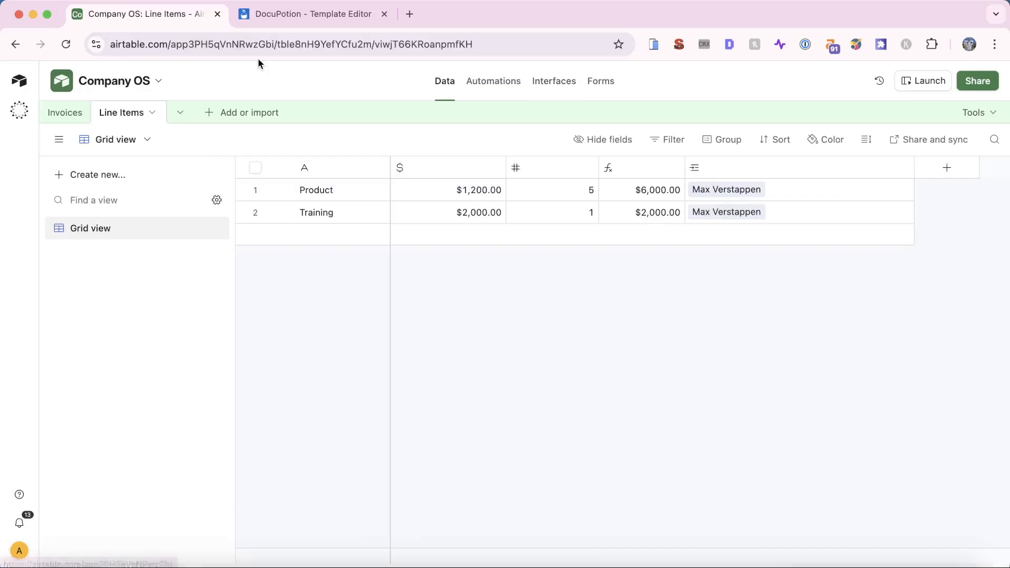
pyautogui.click(47, 113)
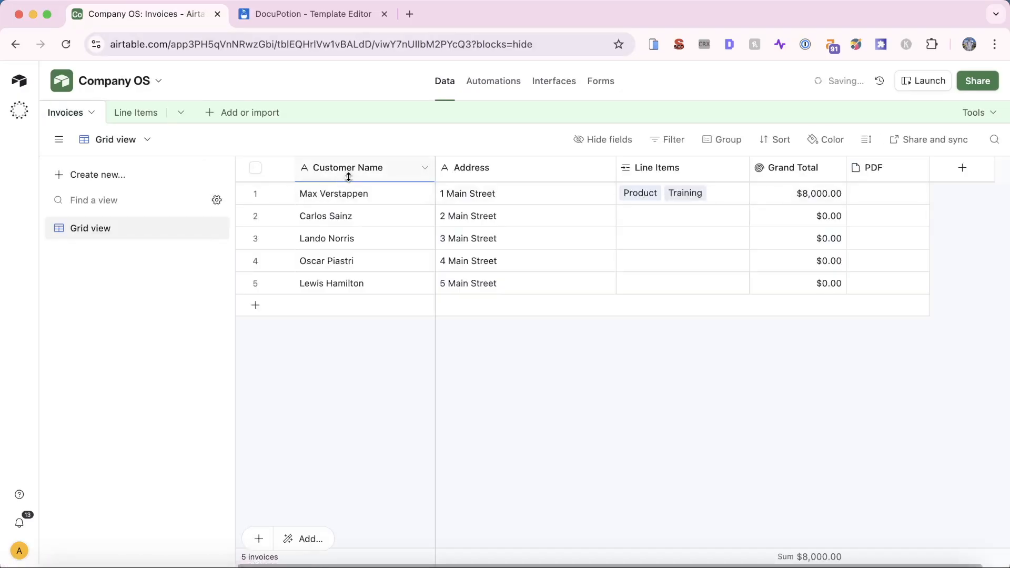
pyautogui.click(266, 19)
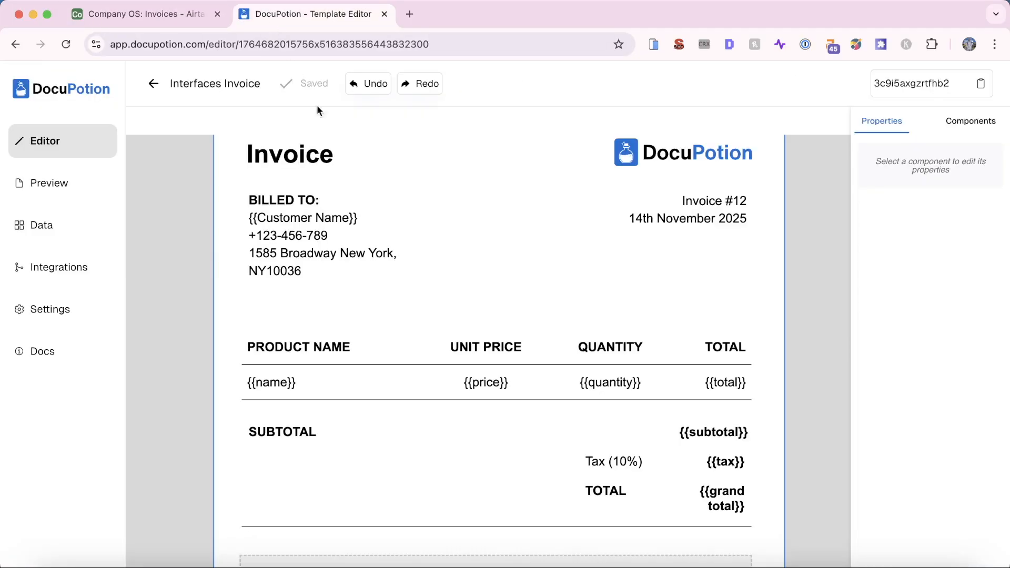
pyautogui.click(301, 253)
pyautogui.moveTo(303, 271); pyautogui.dragTo(249, 238)
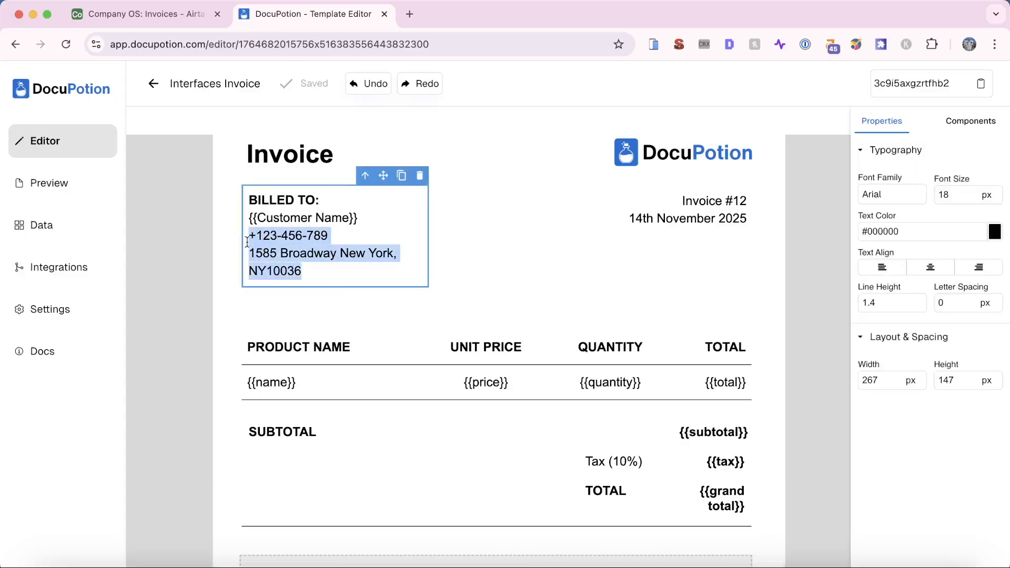
pyautogui.write('{{Addres')
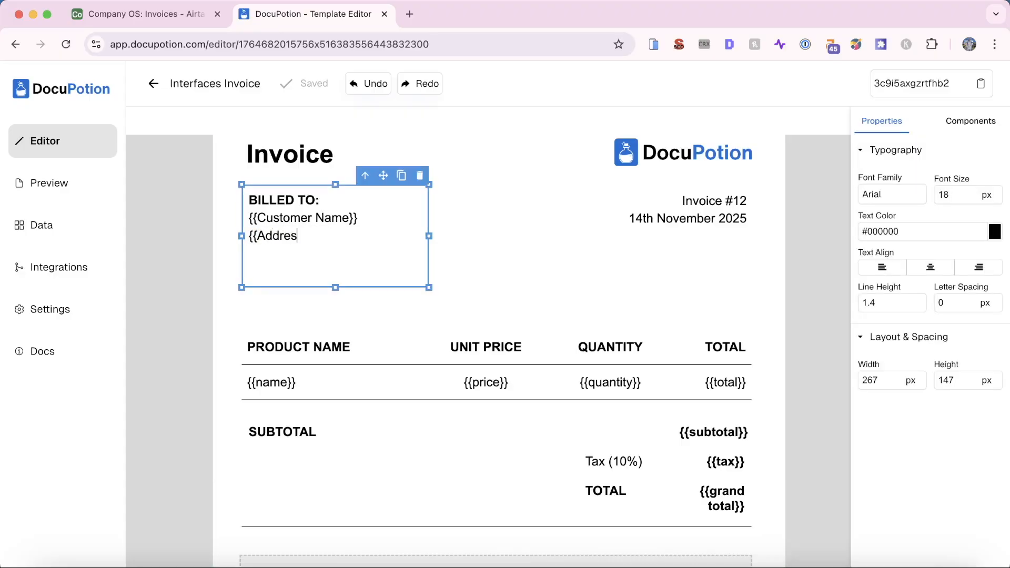
pyautogui.write('s}}')
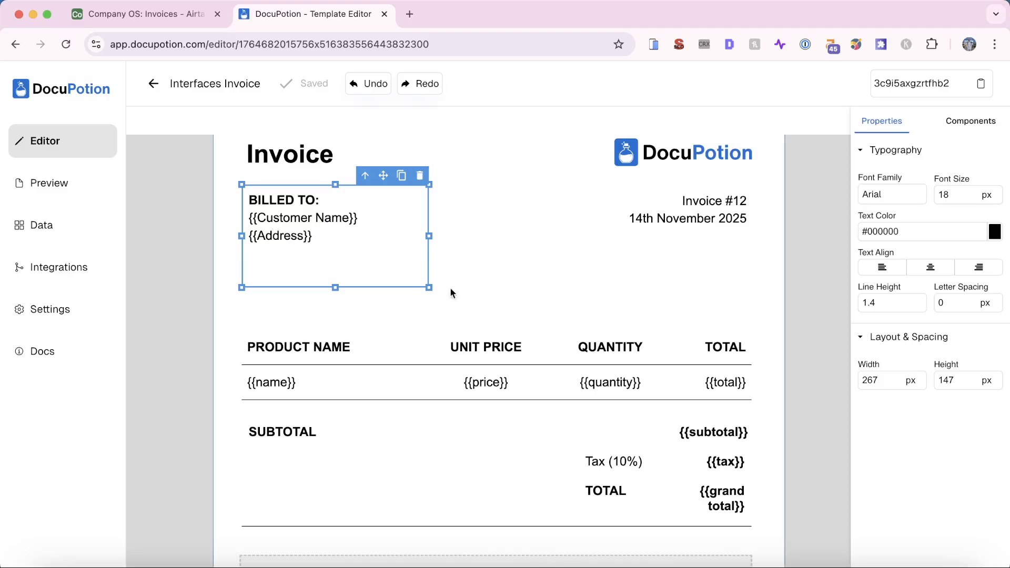
pyautogui.click(500, 261)
pyautogui.scroll(-2, 501, 264)
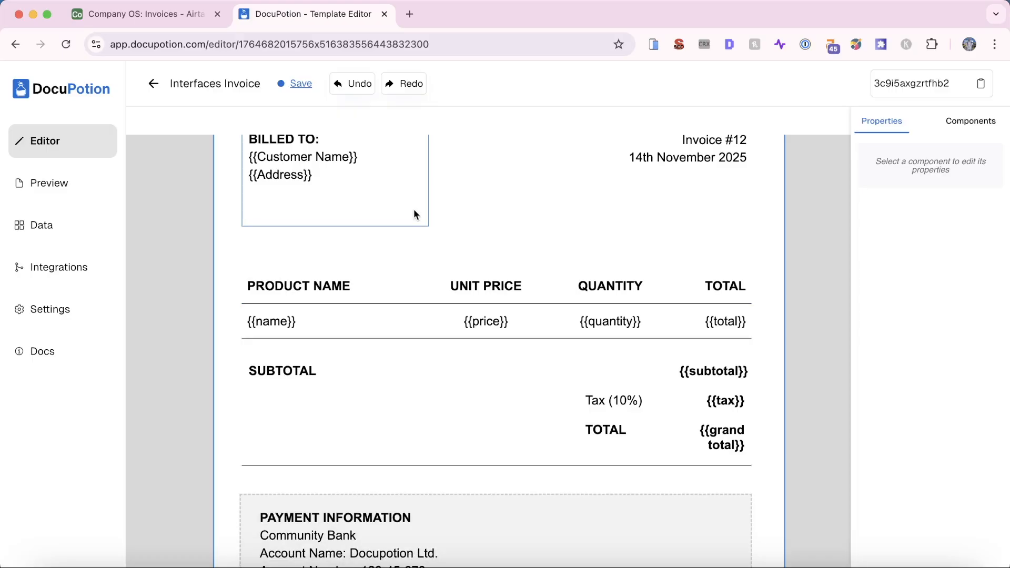
# Inspect the line-item table's header and {{name}} rows against the Airtable Invoices table
pyautogui.click(395, 293)
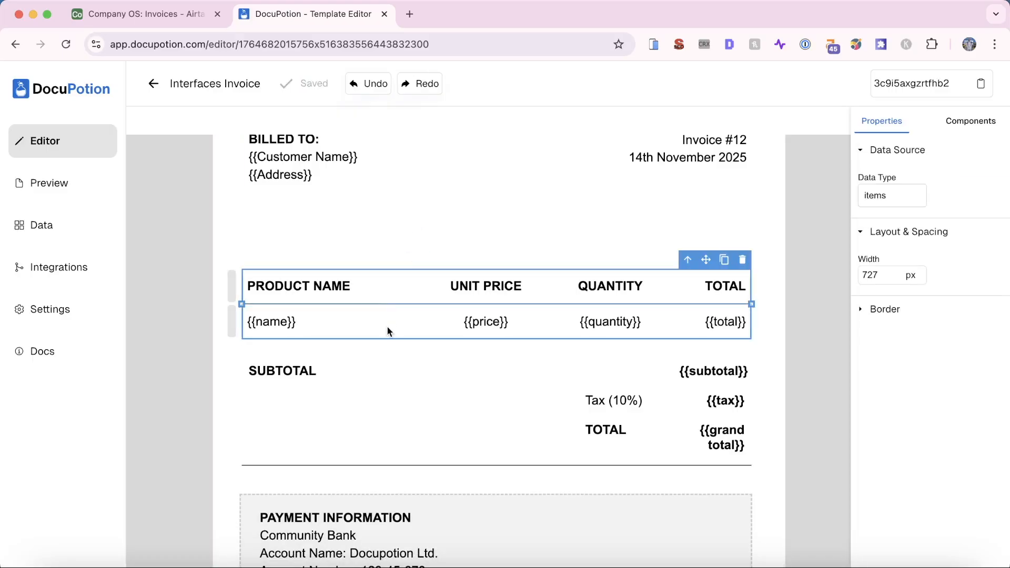
pyautogui.click(232, 290)
pyautogui.click(231, 333)
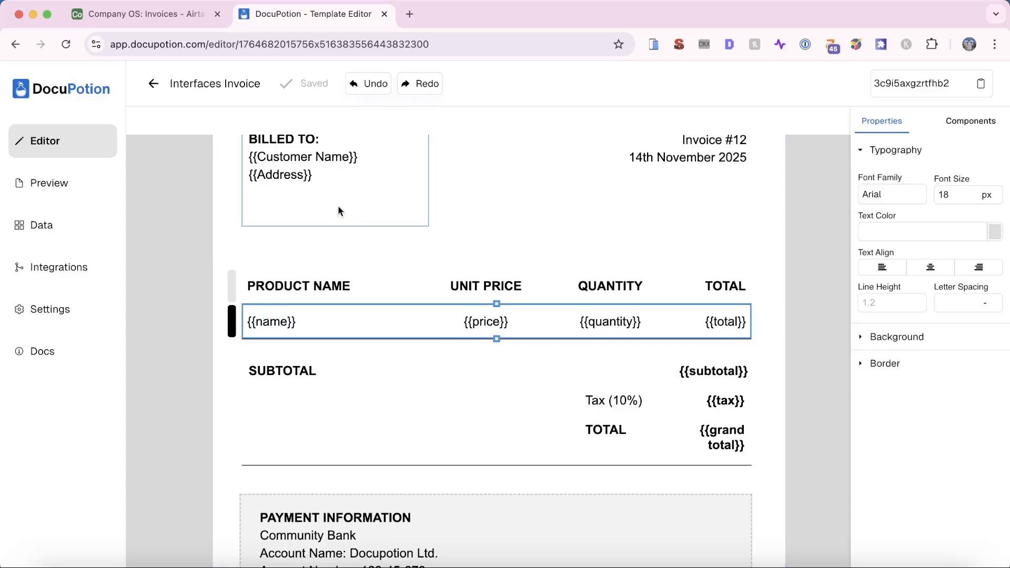
pyautogui.click(147, 10)
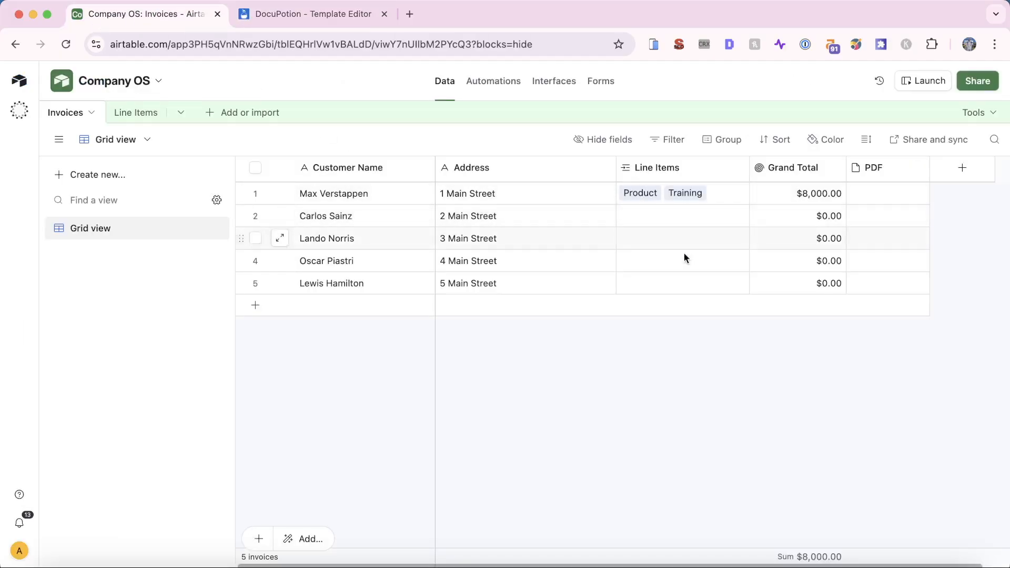
pyautogui.click(304, 24)
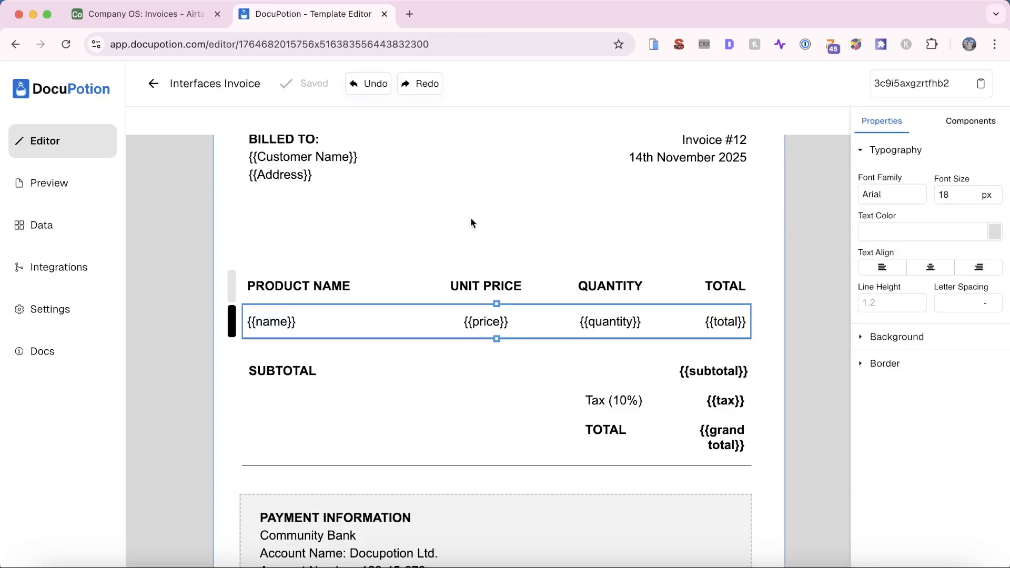
pyautogui.click(572, 234)
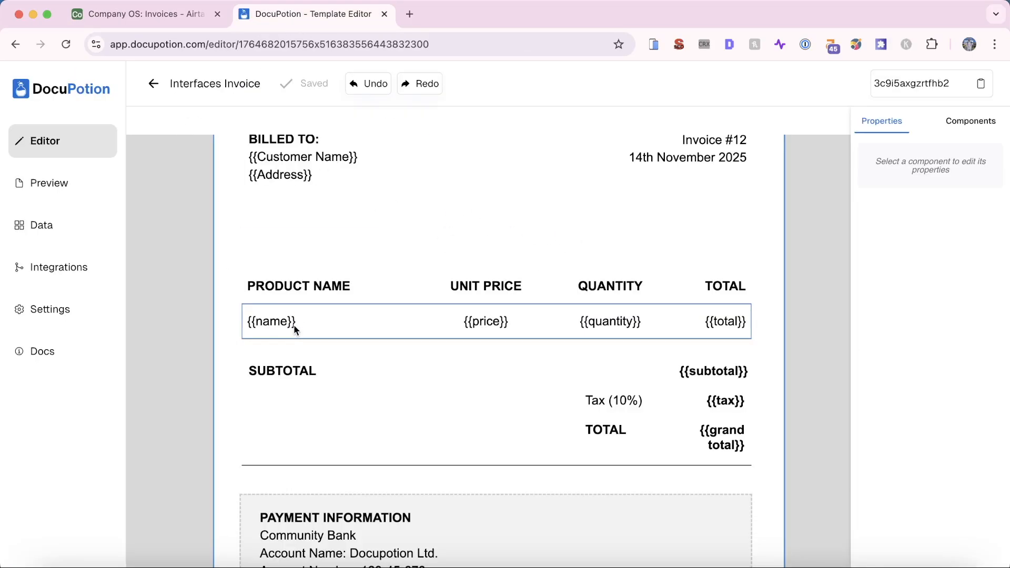
# Preview the invoice with Logo Design, Brand Identity Manual and Website Design totalling $855.00
pyautogui.click(41, 184)
pyautogui.scroll(-5, 352, 379)
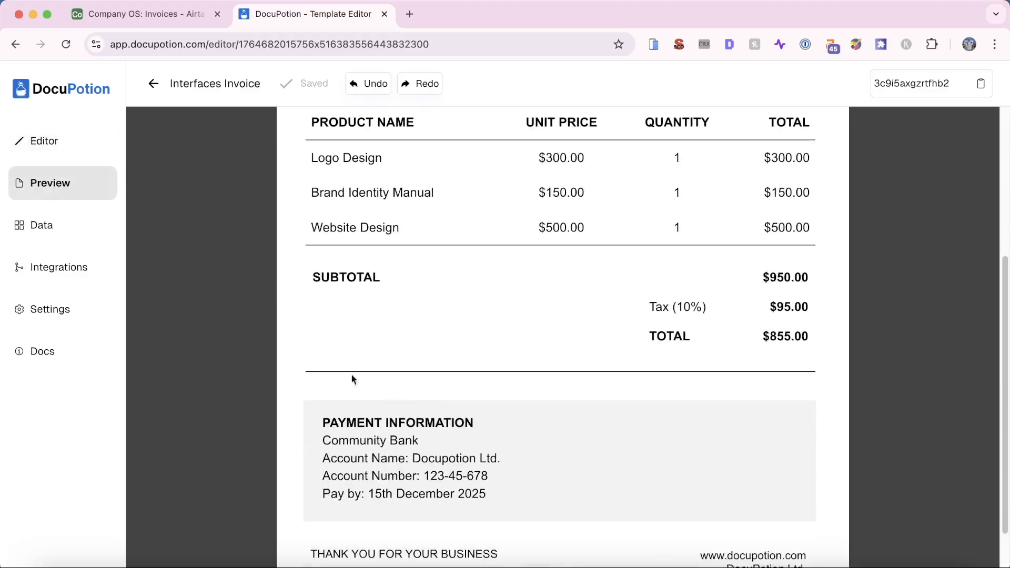
pyautogui.scroll(1, 345, 215)
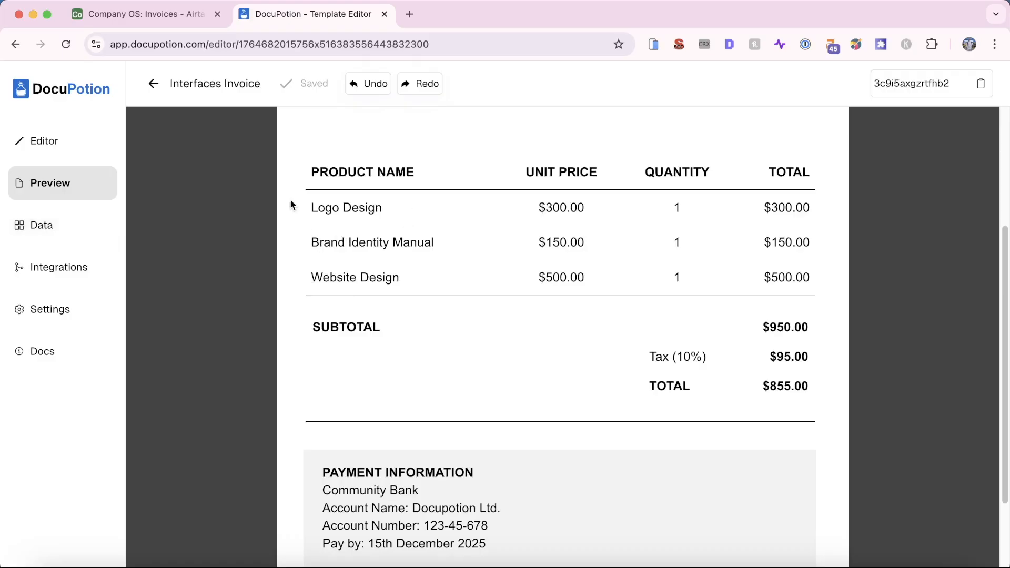
# Inspect the template's sample data items array
pyautogui.click(110, 225)
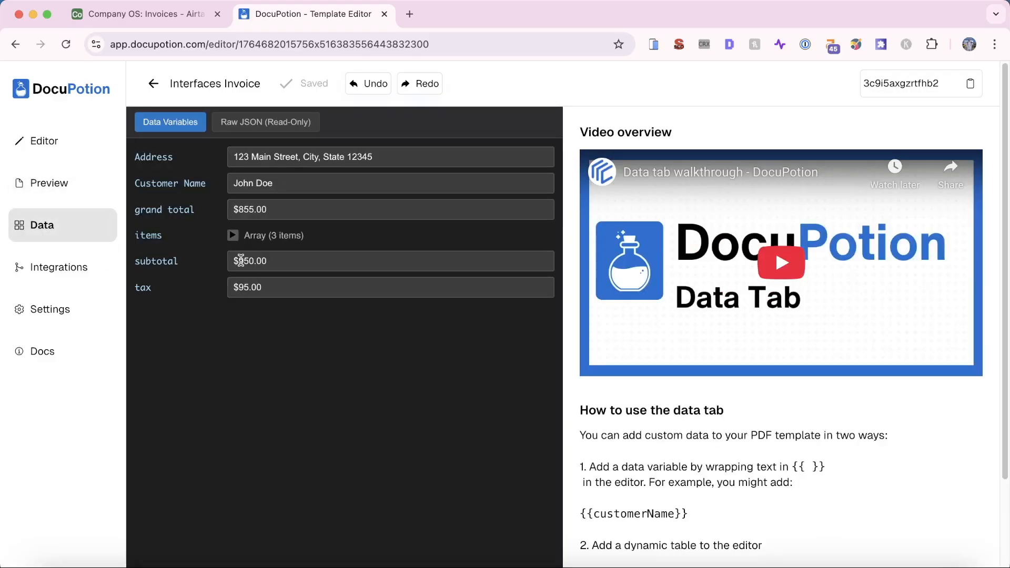
pyautogui.click(232, 235)
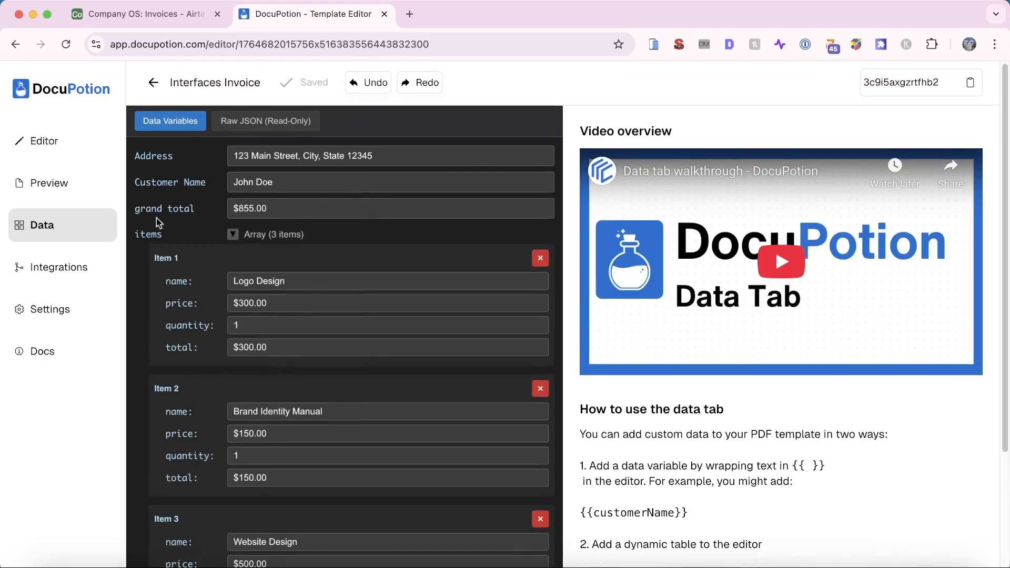
pyautogui.click(42, 141)
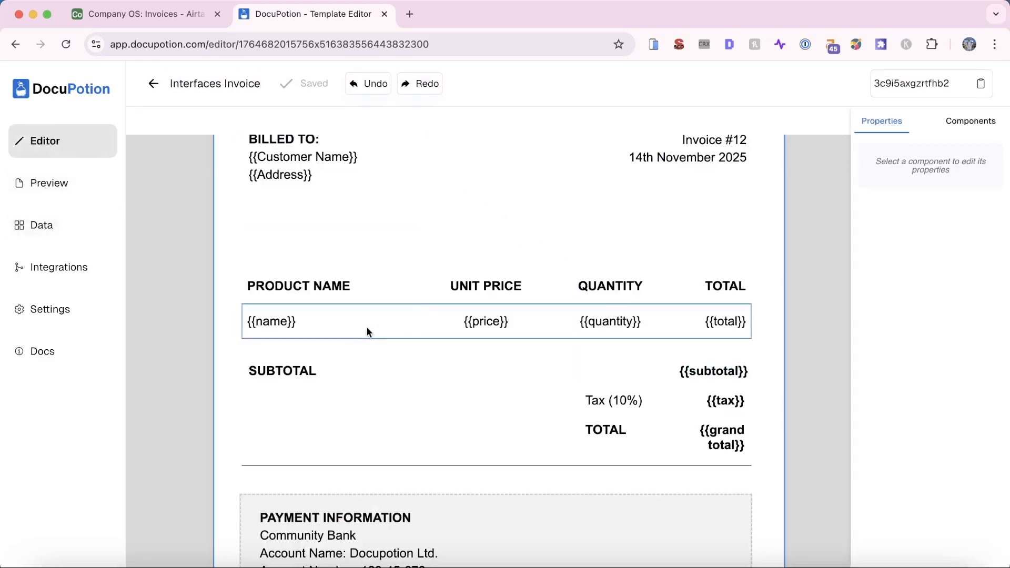
# Change the product table's Data Type from items to Line Items
pyautogui.click(298, 305)
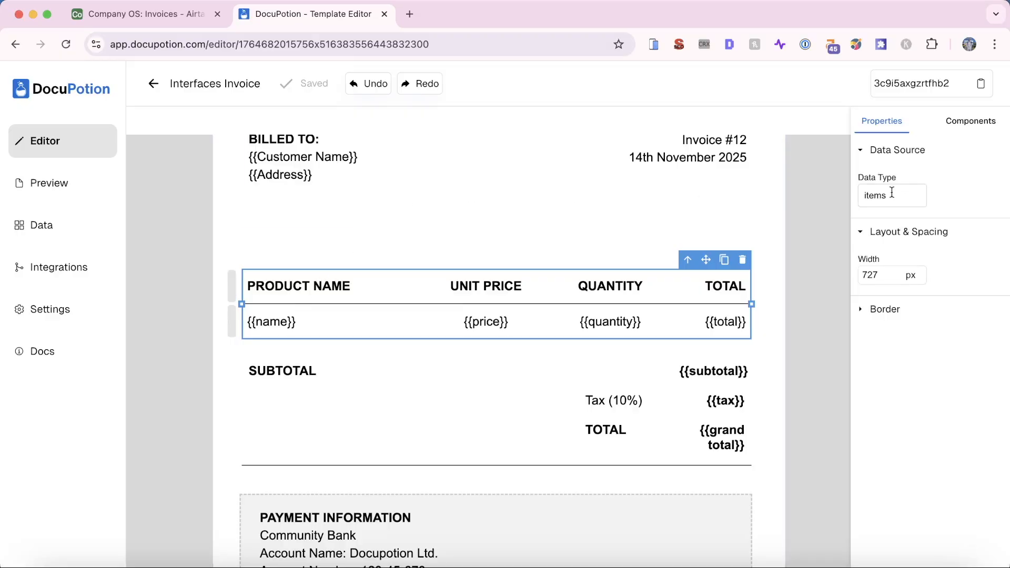
pyautogui.click(163, 16)
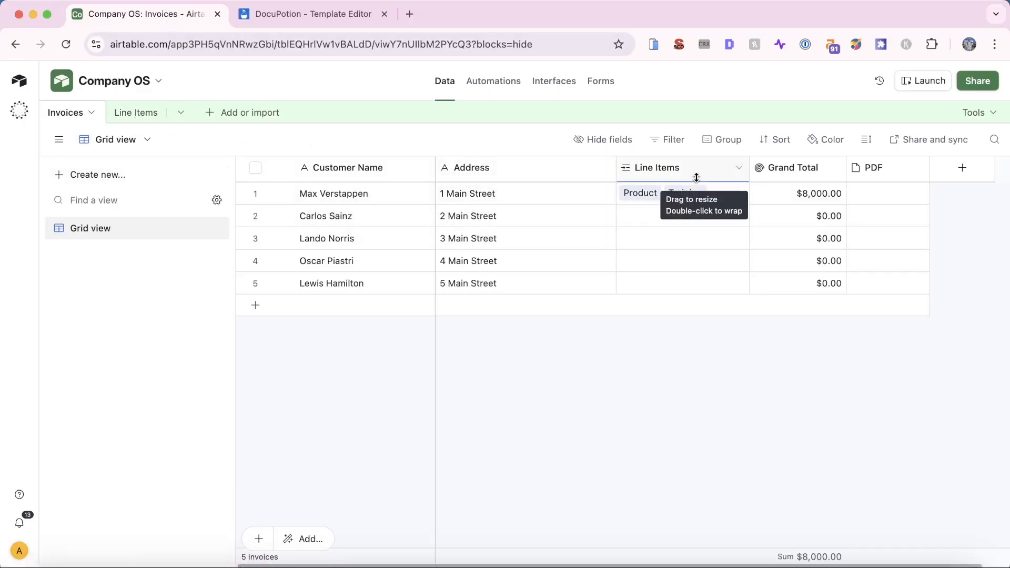
pyautogui.click(305, 13)
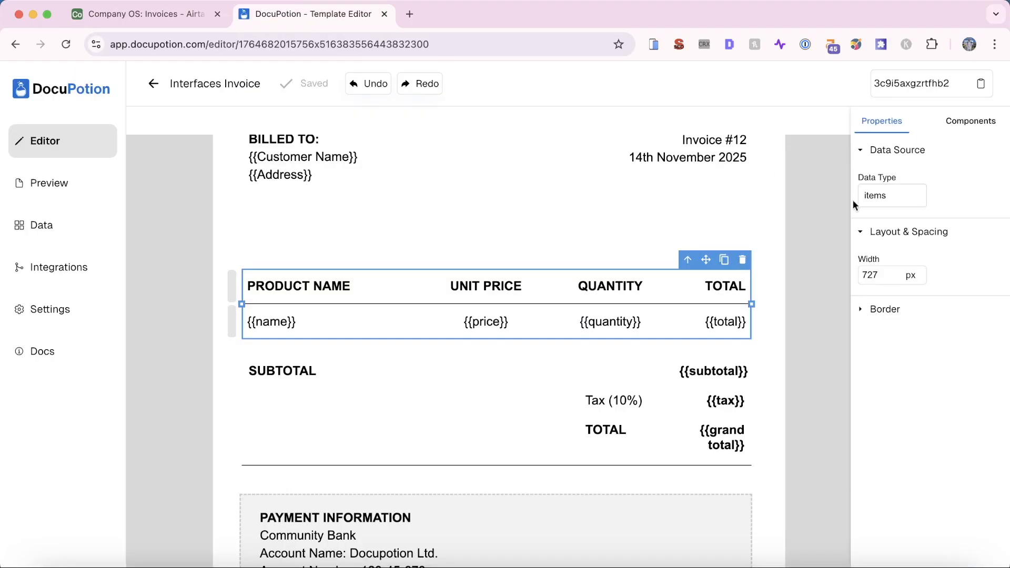
pyautogui.doubleClick(876, 195)
pyautogui.write('Line I')
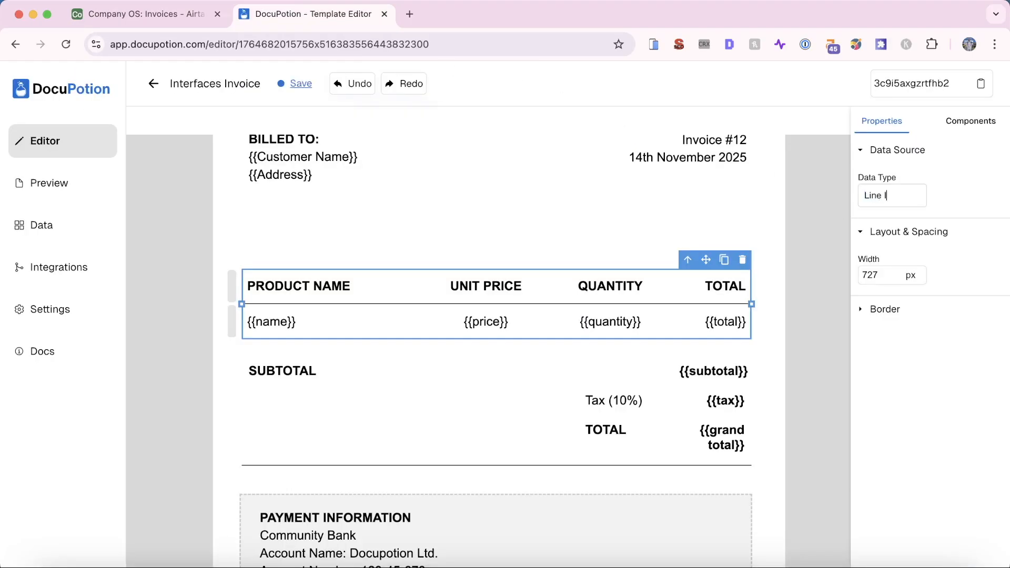
pyautogui.write('tems')
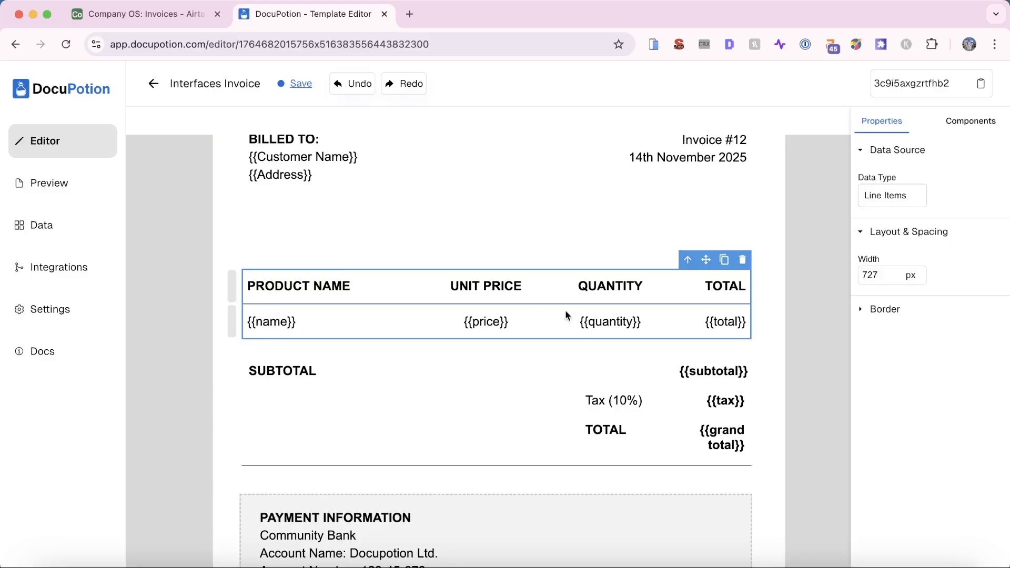
# Check the Airtable Line Items field names and change {{name}} to {{Name}}
pyautogui.click(151, 16)
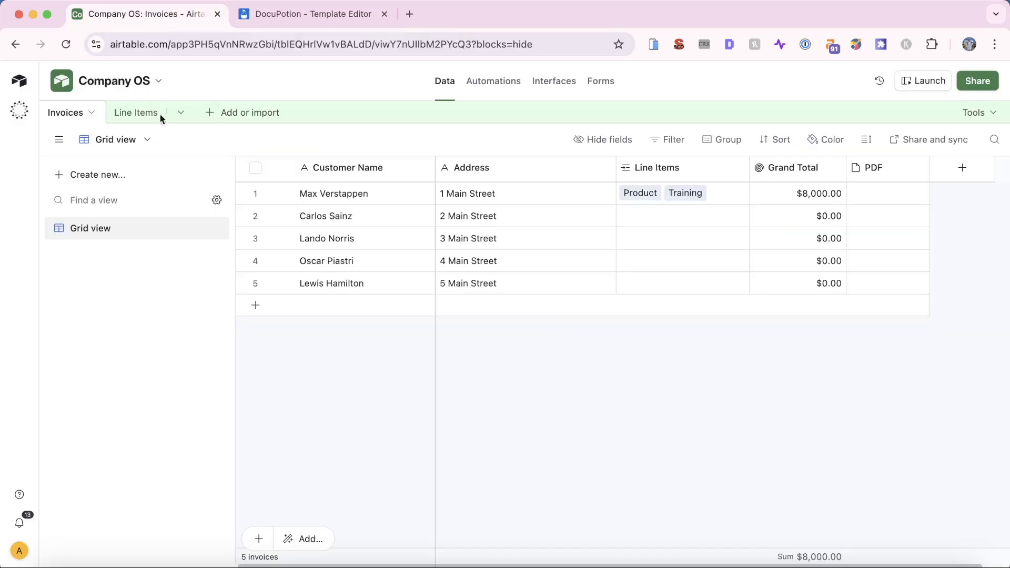
pyautogui.click(136, 114)
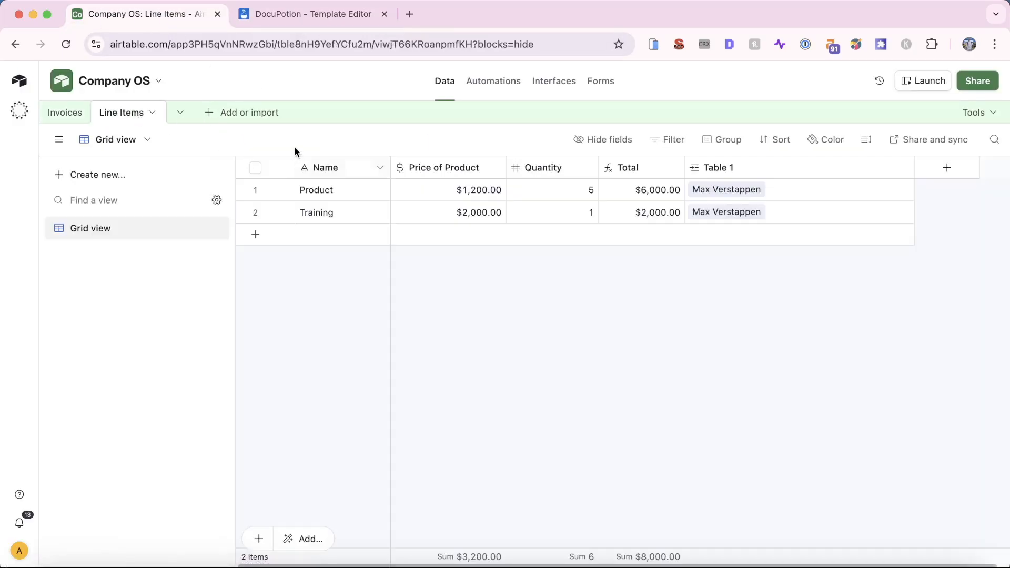
pyautogui.click(313, 14)
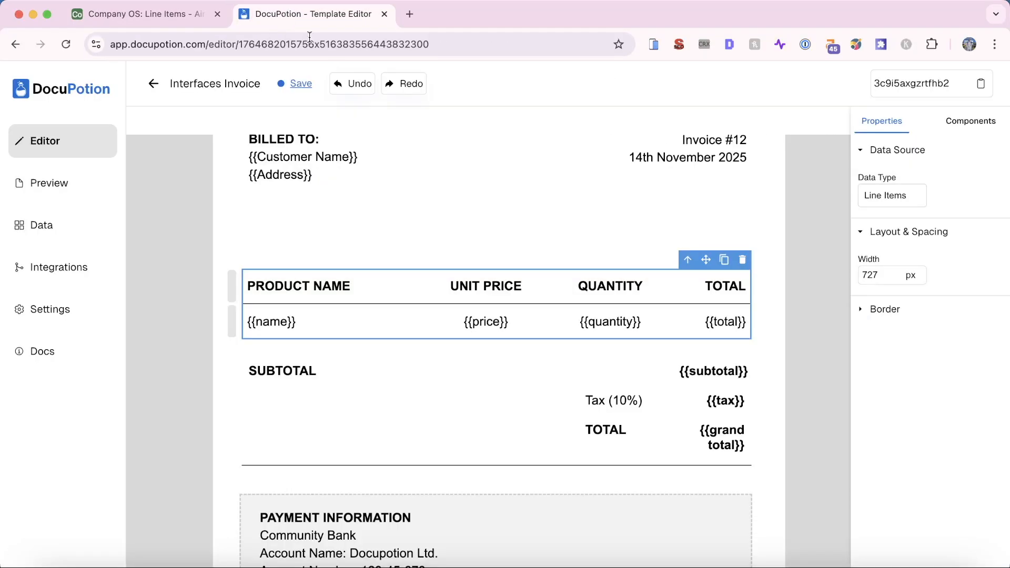
pyautogui.click(260, 324)
pyautogui.press('BackSpace')
pyautogui.write('N')
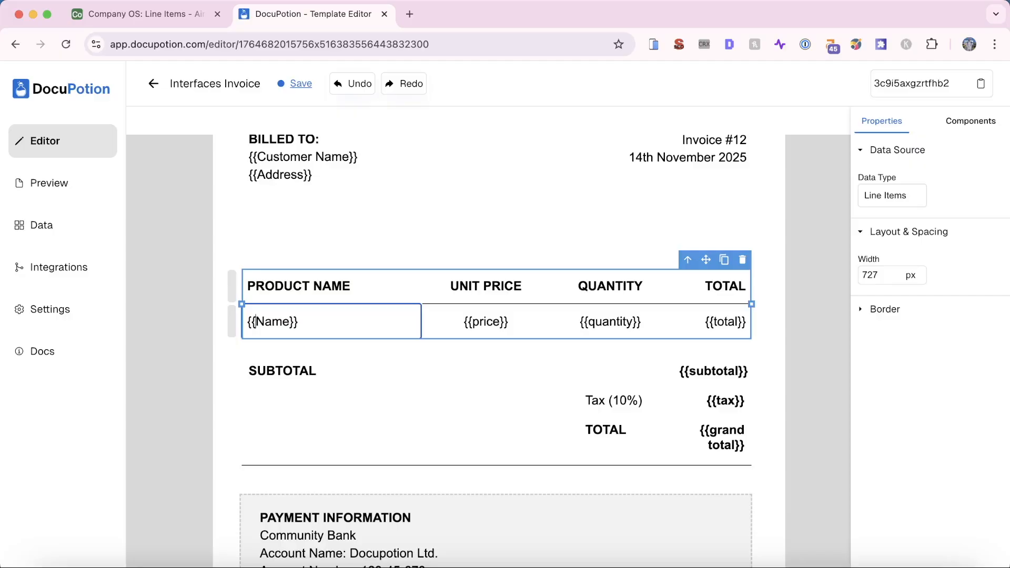
# Replace the {{price}} placeholder with {{Price of Product}}
pyautogui.hotkey('ctrl', 'Tab')
pyautogui.hotkey('ctrl', 'Tab')
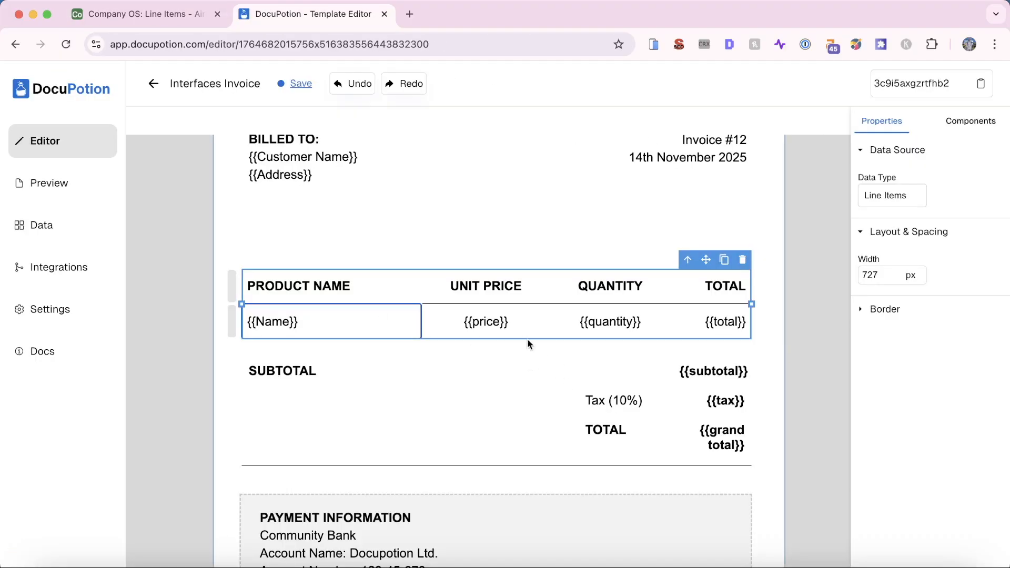
pyautogui.click(482, 323)
pyautogui.doubleClick(482, 323)
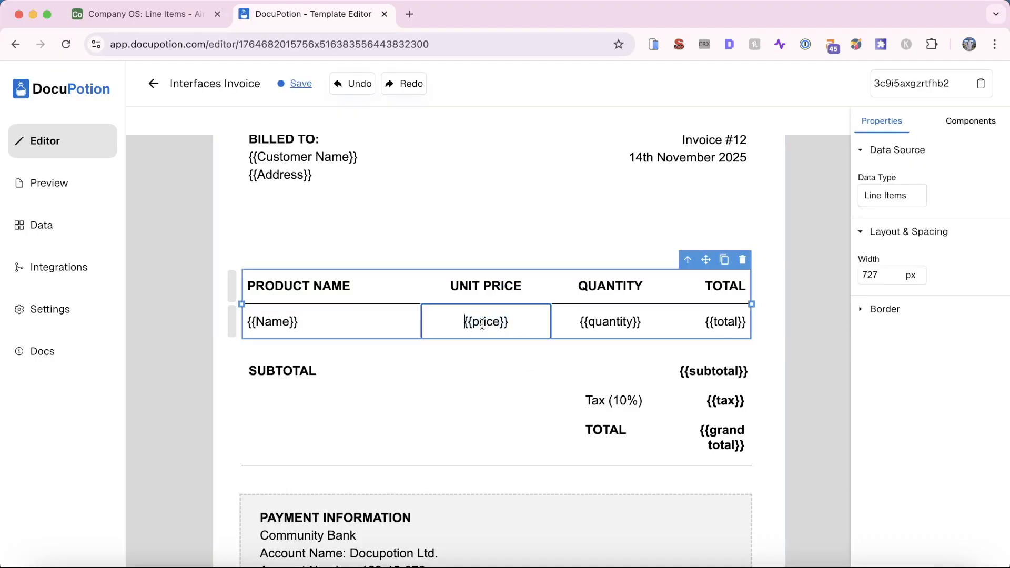
pyautogui.write('{{')
pyautogui.write('Price of Product')
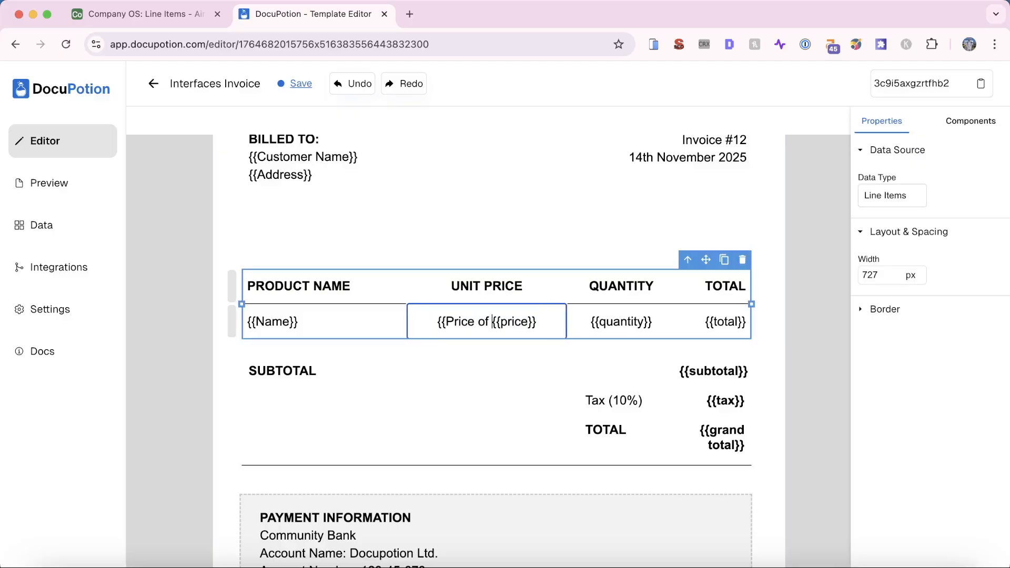
pyautogui.write('}}')
pyautogui.hotkey('shift', 'End')
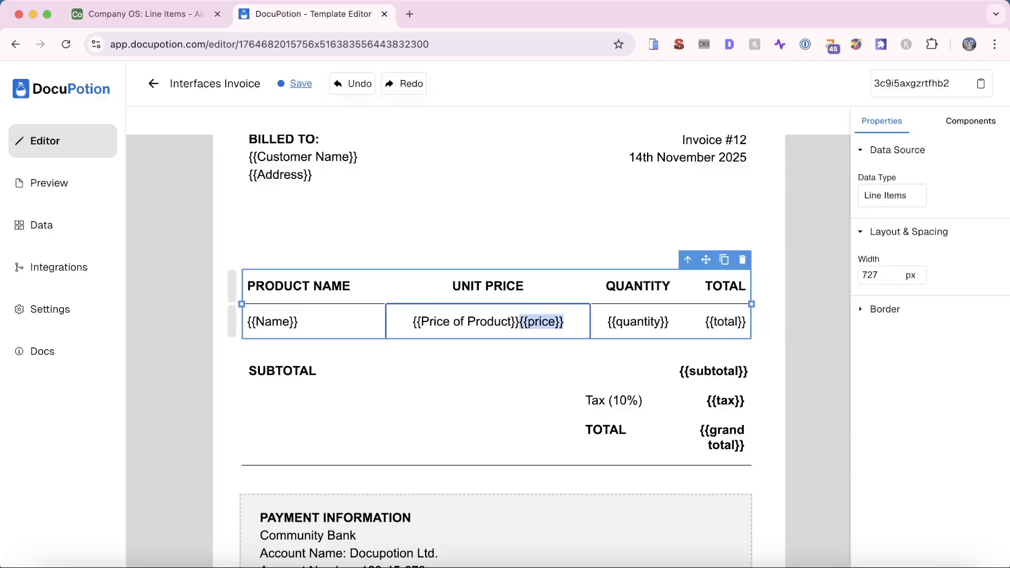
pyautogui.press('BackSpace')
pyautogui.click(626, 323)
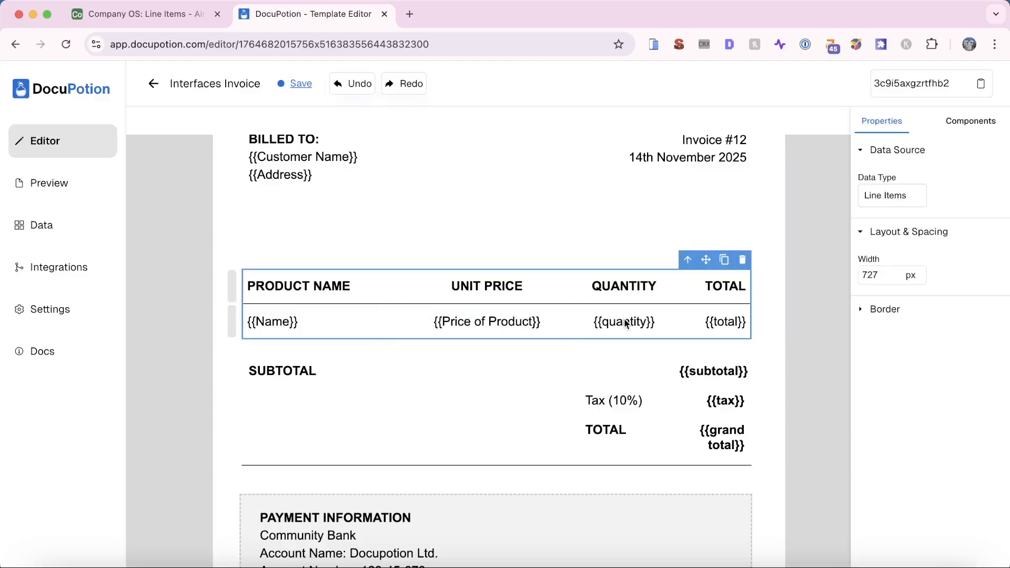
# Capitalise the quantity and total placeholders to {{Quantity}} and {{Total}}
pyautogui.click(624, 322)
pyautogui.click(618, 320)
pyautogui.write('Q')
pyautogui.press('Left')
pyautogui.press('BackSpace')
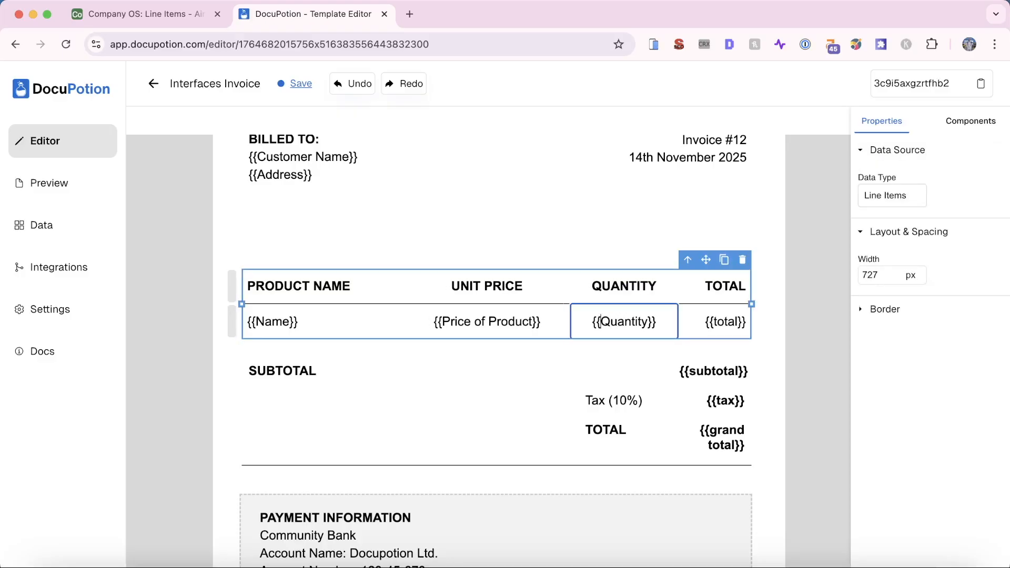
pyautogui.click(705, 323)
pyautogui.click(720, 320)
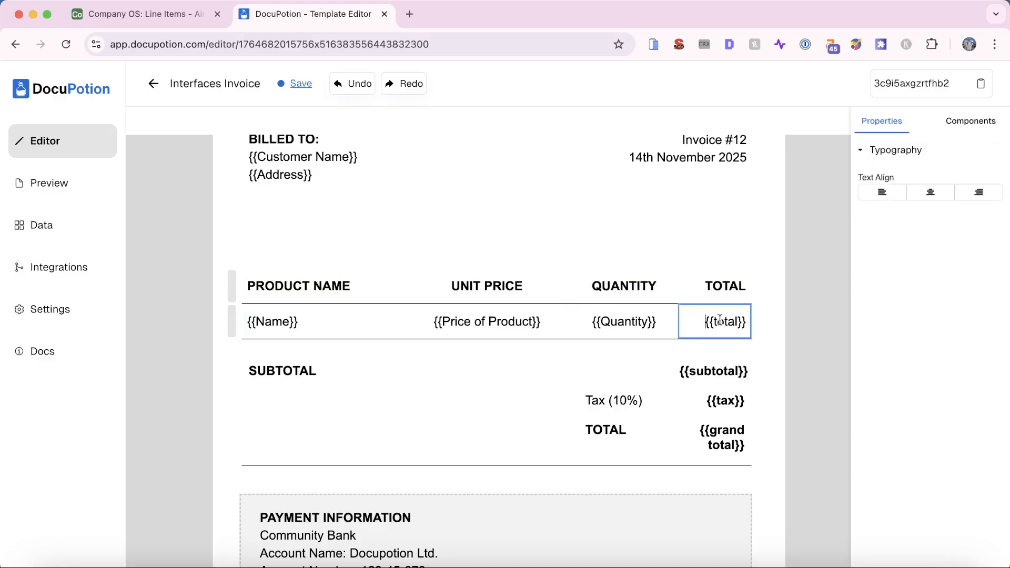
pyautogui.write('T')
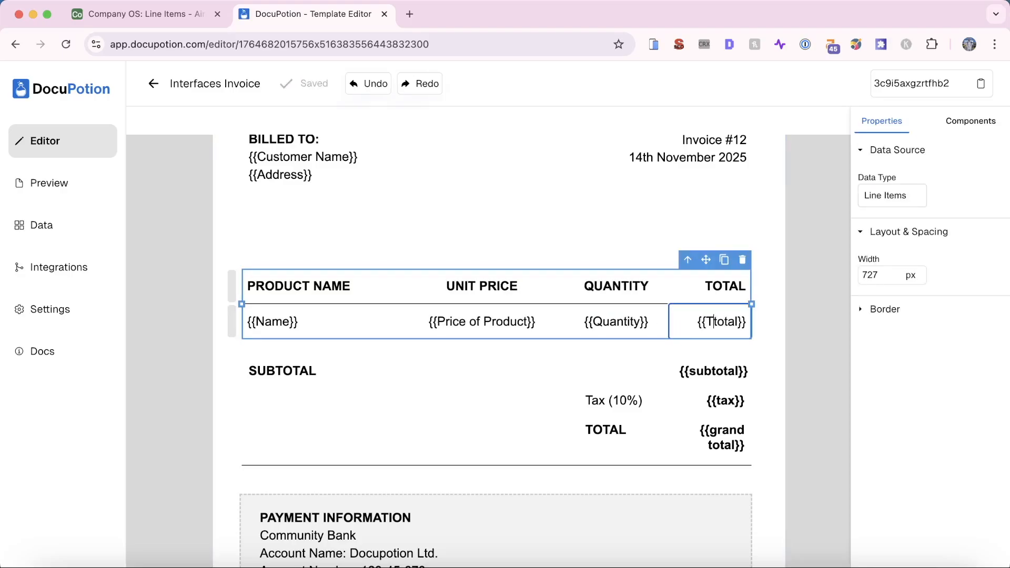
pyautogui.press('Delete')
pyautogui.click(579, 415)
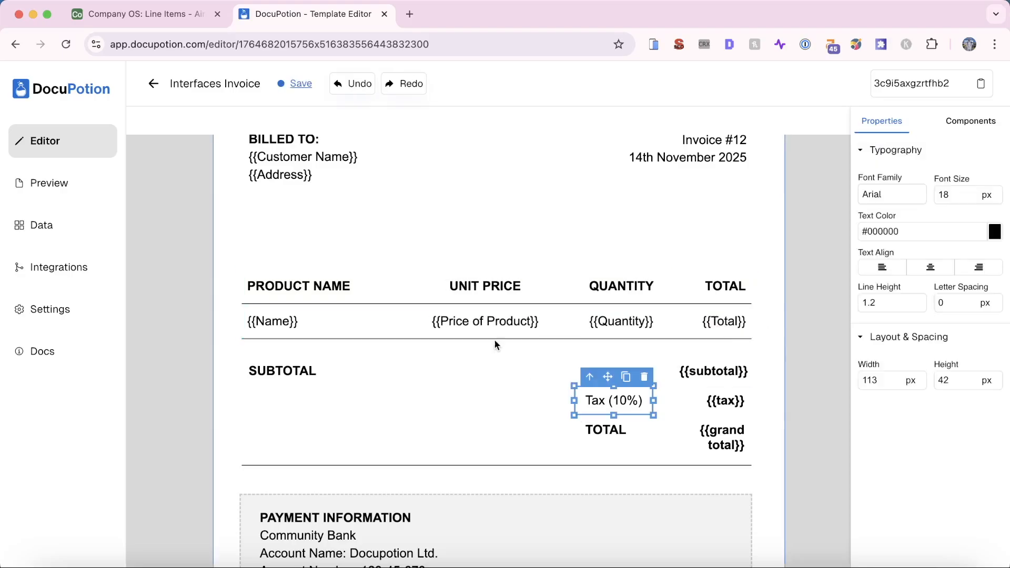
pyautogui.click(459, 392)
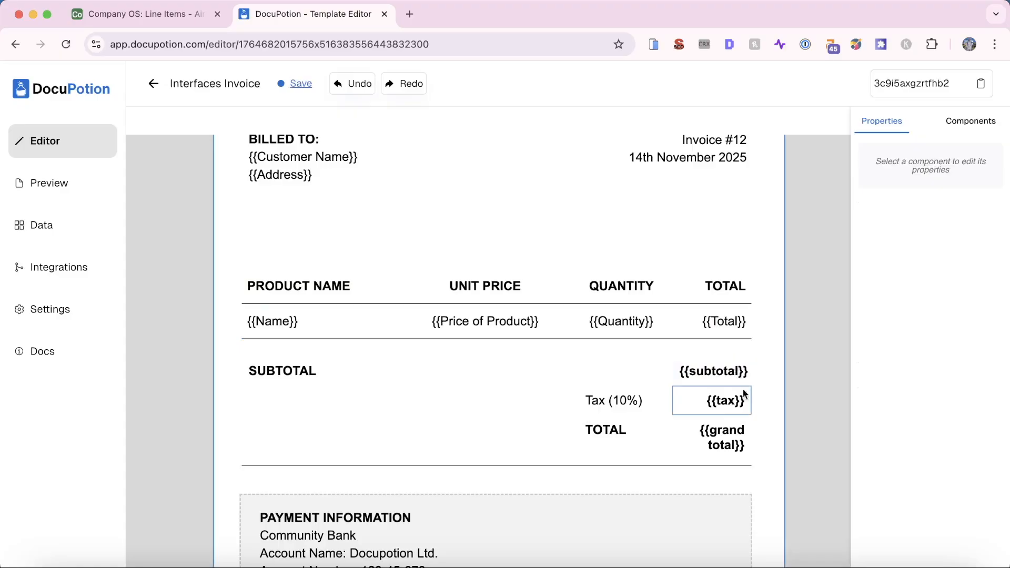
# Delete the Tax (10%) and SUBTOTAL labels with their {{tax}} and {{subtotal}} placeholders
pyautogui.click(157, 25)
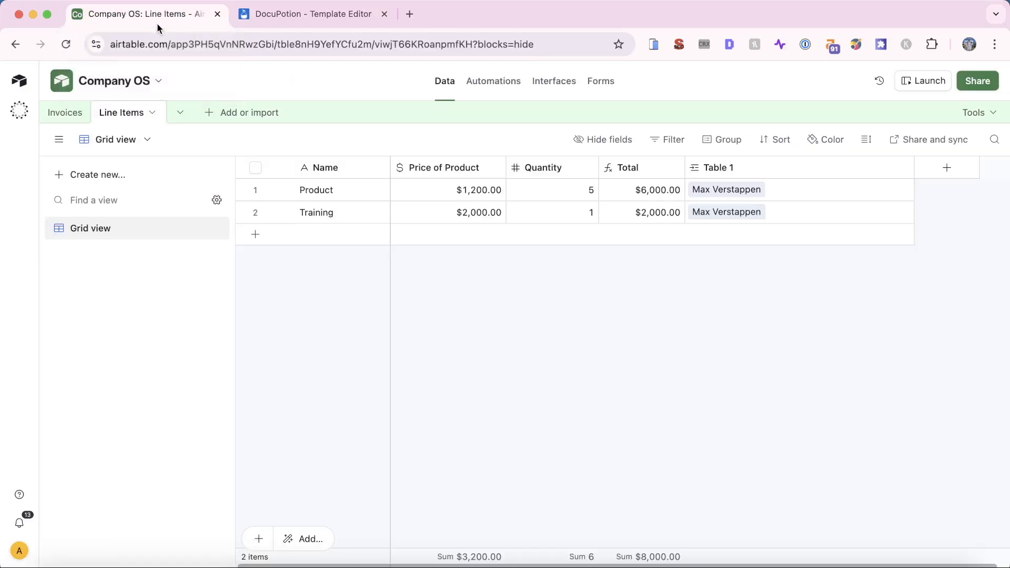
pyautogui.click(67, 113)
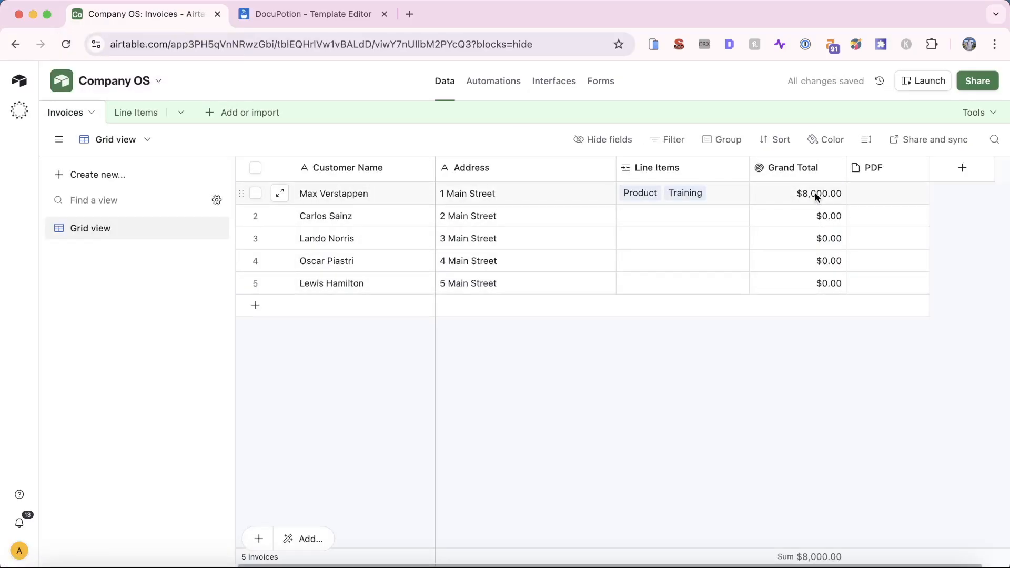
pyautogui.click(308, 21)
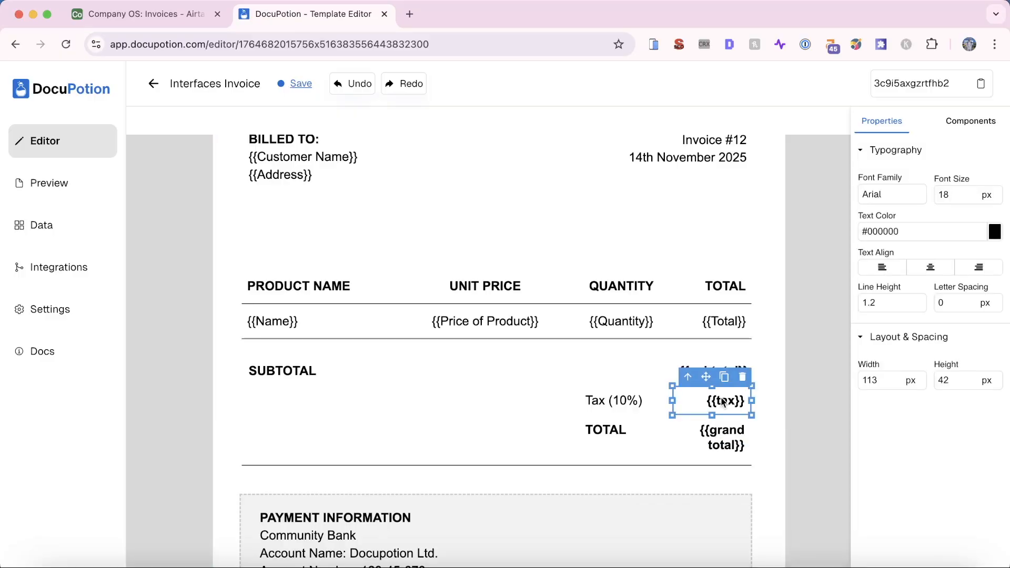
pyautogui.press('BackSpace')
pyautogui.click(596, 402)
pyautogui.press('BackSpace')
pyautogui.click(729, 372)
pyautogui.press('BackSpace')
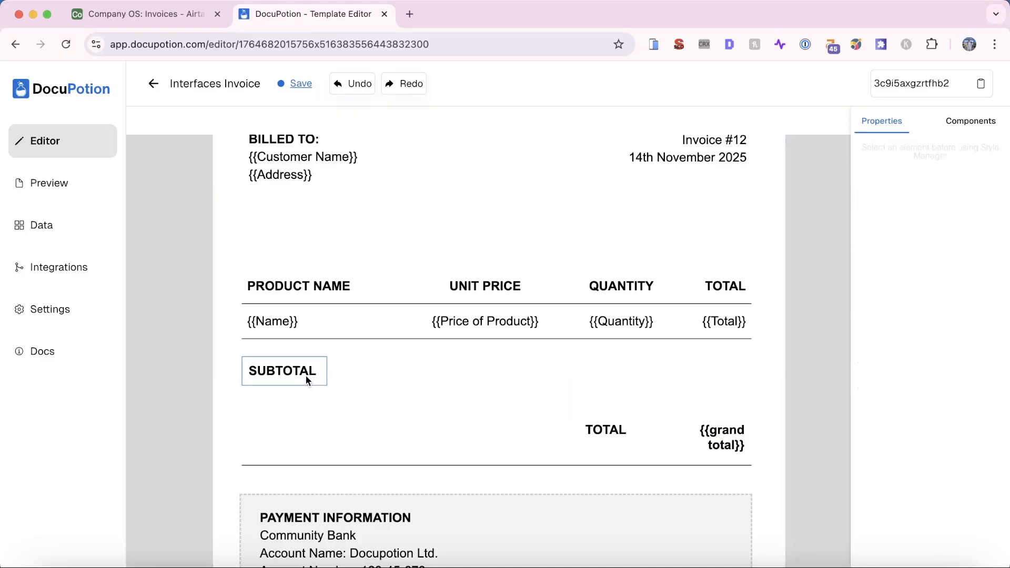
pyautogui.click(305, 381)
pyautogui.press('BackSpace')
# Move TOTAL and its placeholder up under the table and rename it {{Grand Total}}
pyautogui.moveTo(610, 433); pyautogui.dragTo(608, 381)
pyautogui.click(739, 441)
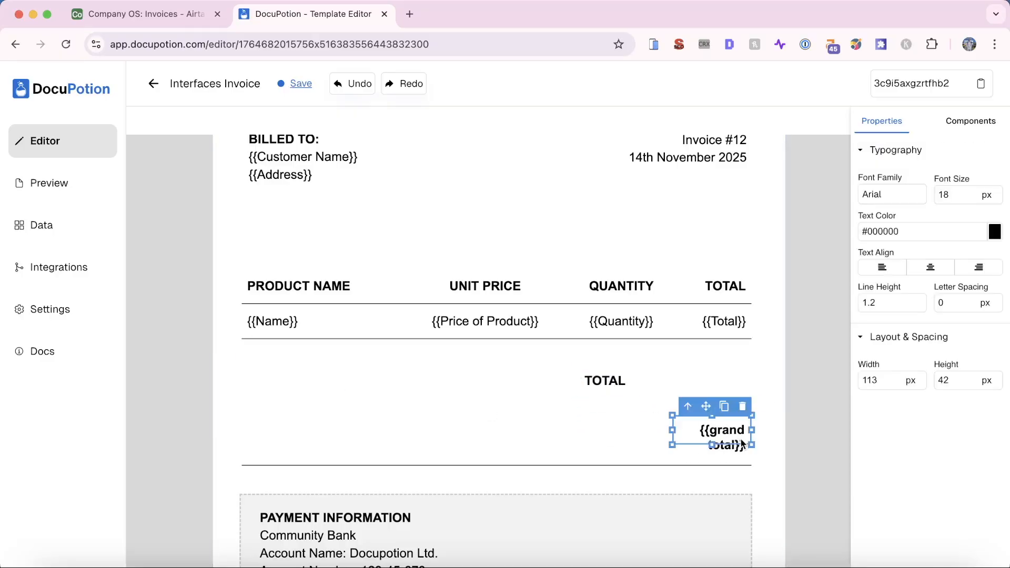
pyautogui.moveTo(738, 440); pyautogui.dragTo(737, 383)
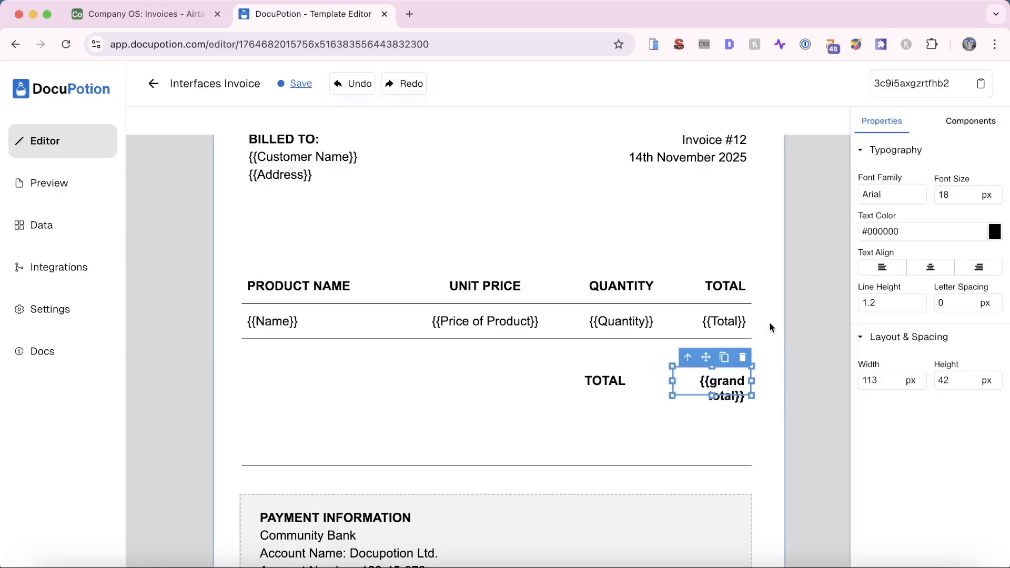
pyautogui.click(147, 16)
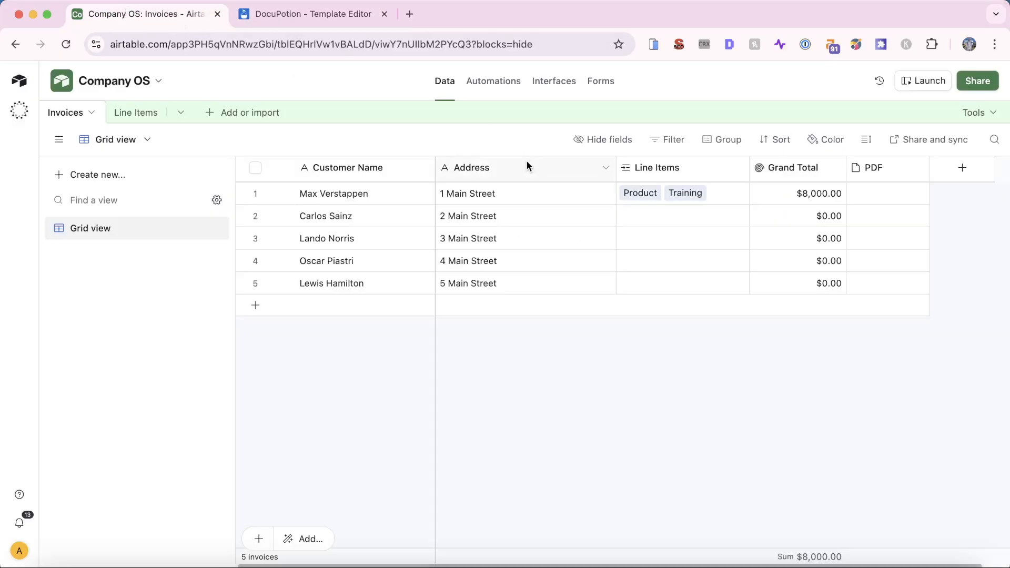
pyautogui.click(278, 14)
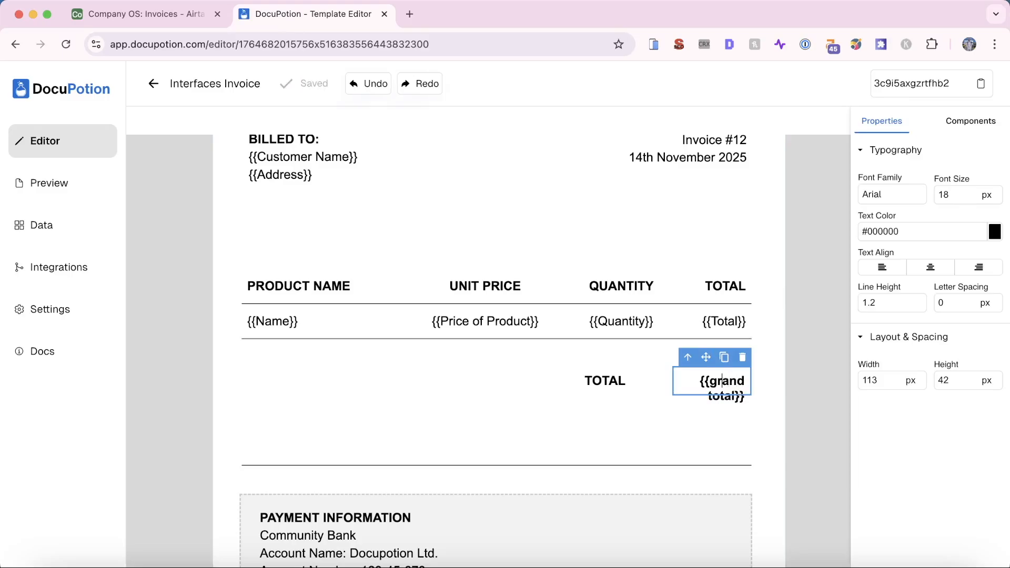
pyautogui.write('G')
pyautogui.press('Delete')
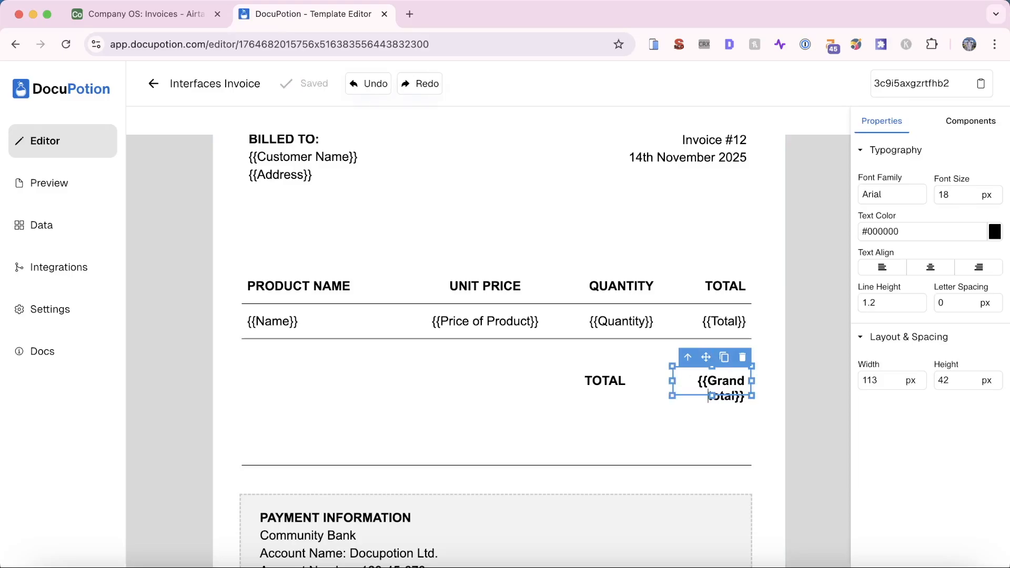
pyautogui.click(709, 441)
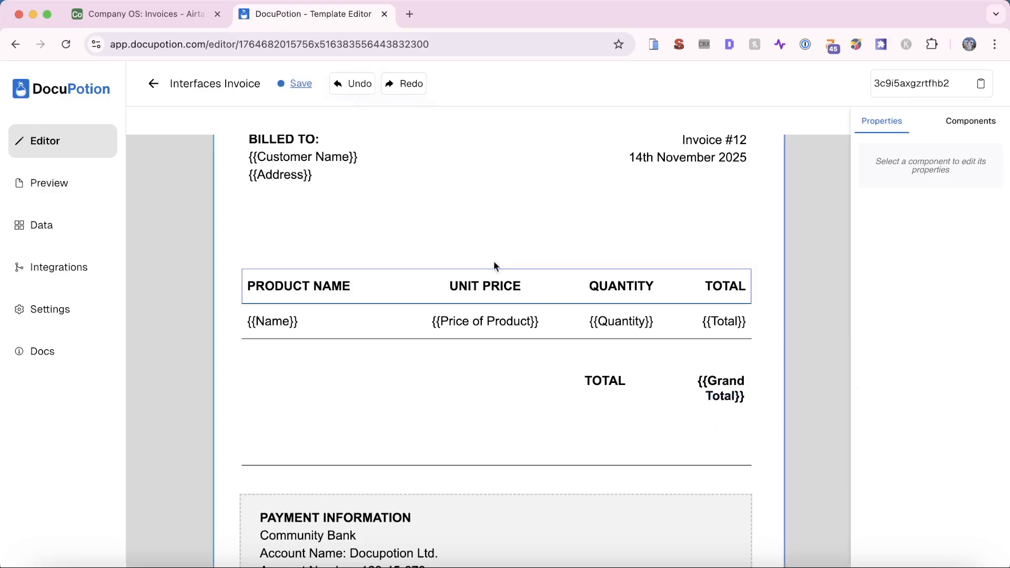
# Preview the invoice with sample line items, then return to the editor's components list
pyautogui.click(17, 192)
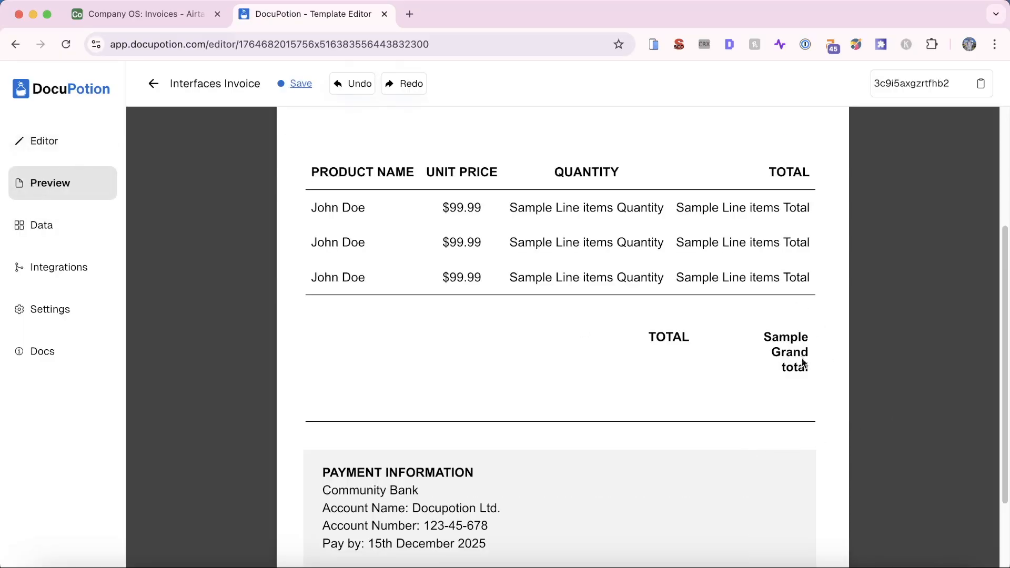
pyautogui.click(52, 153)
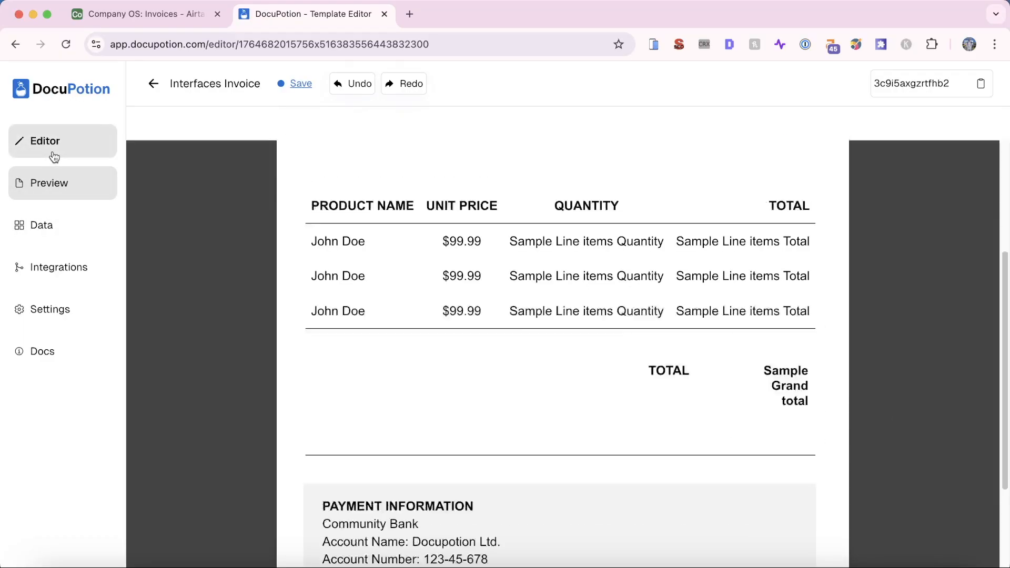
pyautogui.scroll(-4, 541, 361)
pyautogui.scroll(7, 541, 361)
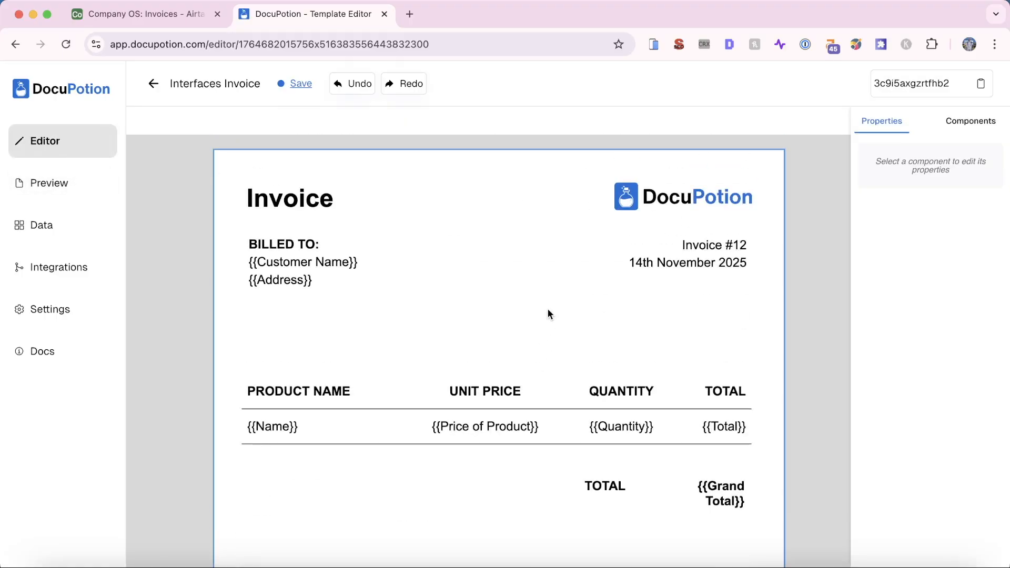
pyautogui.click(972, 134)
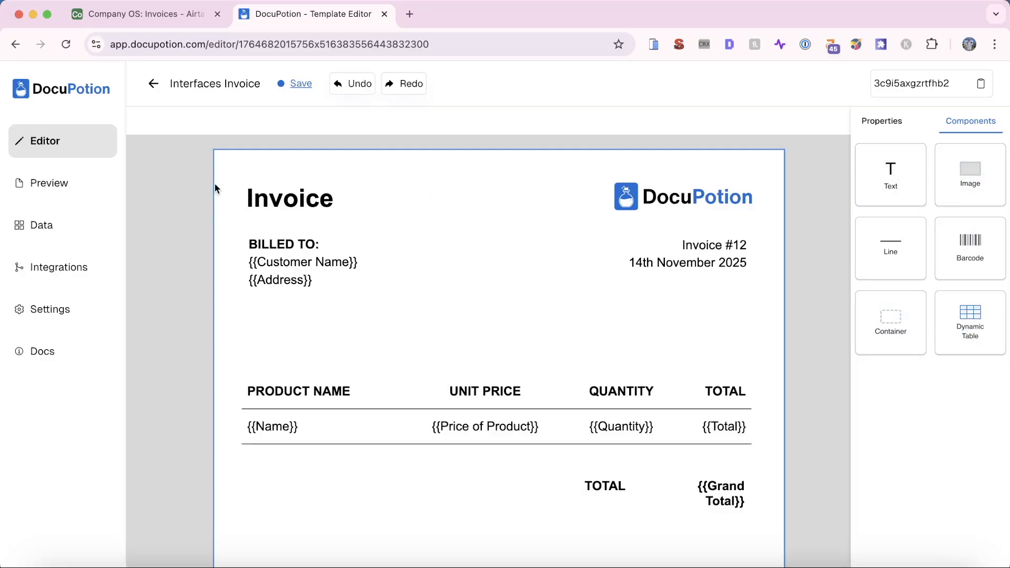
# Add the Invoices PDF field to the Invoice Generator dashboard below Line Items
pyautogui.click(140, 15)
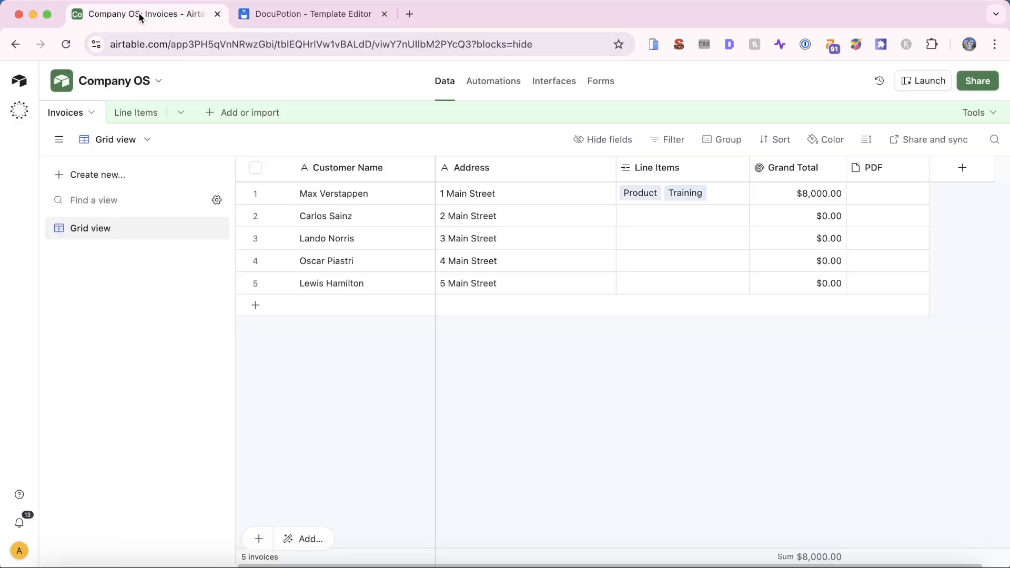
pyautogui.click(507, 83)
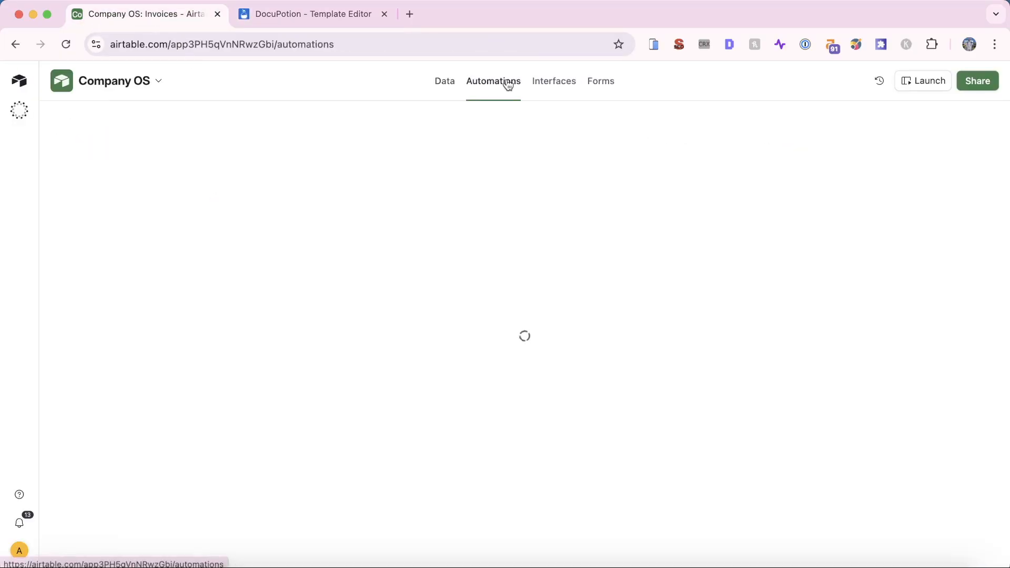
pyautogui.click(575, 85)
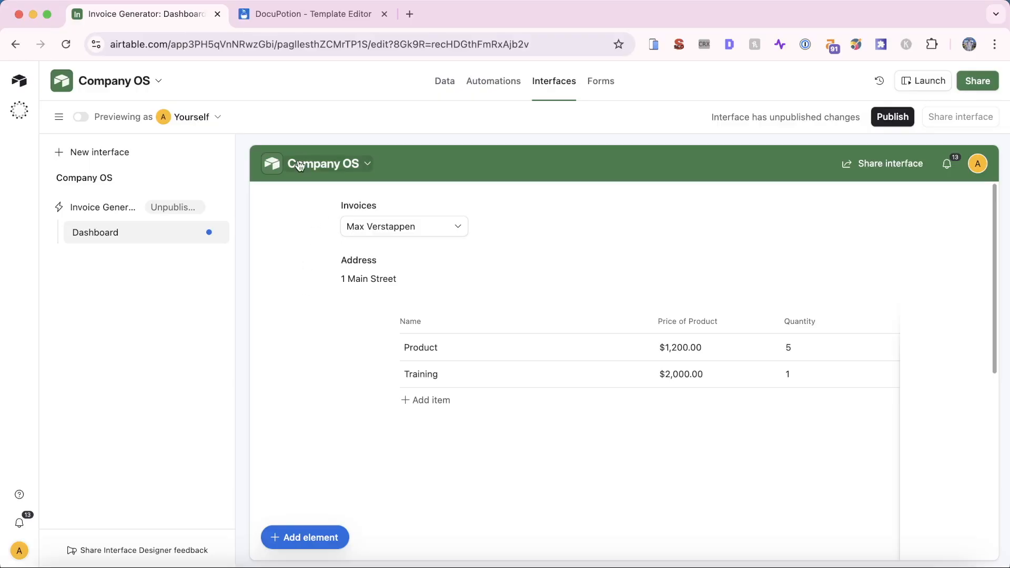
pyautogui.click(328, 536)
pyautogui.scroll(-3, 445, 381)
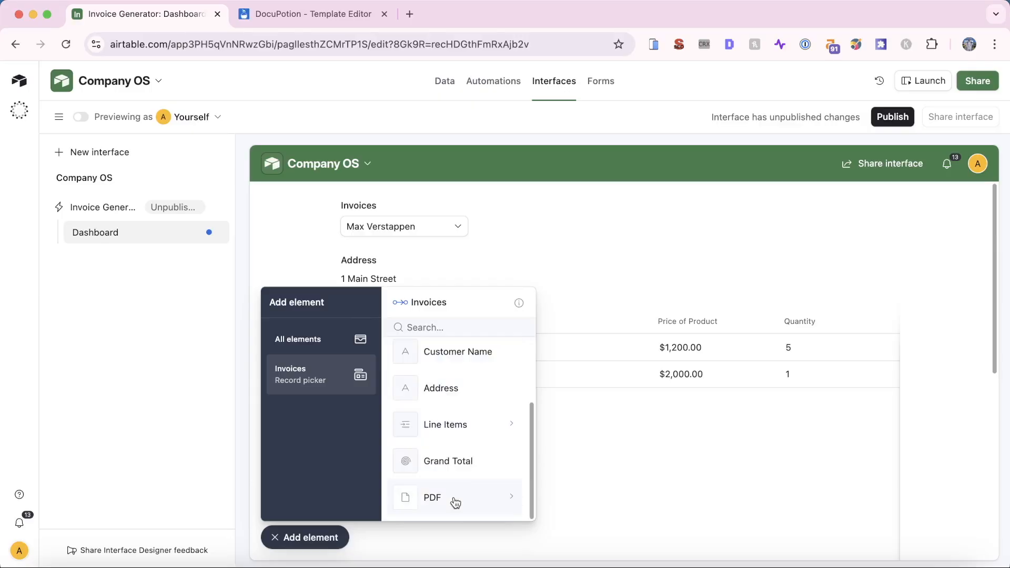
pyautogui.click(502, 497)
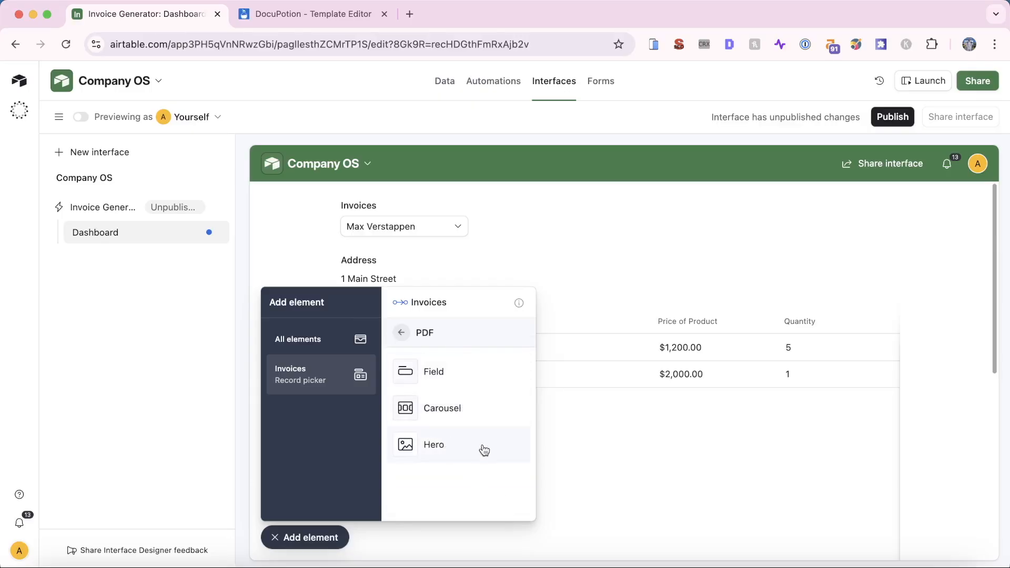
pyautogui.click(456, 375)
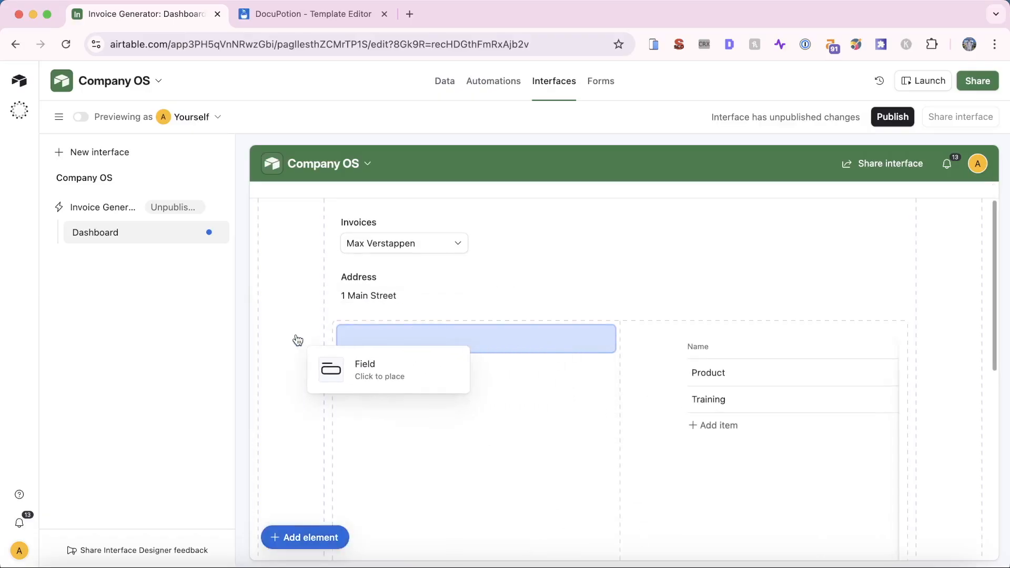
pyautogui.click(431, 437)
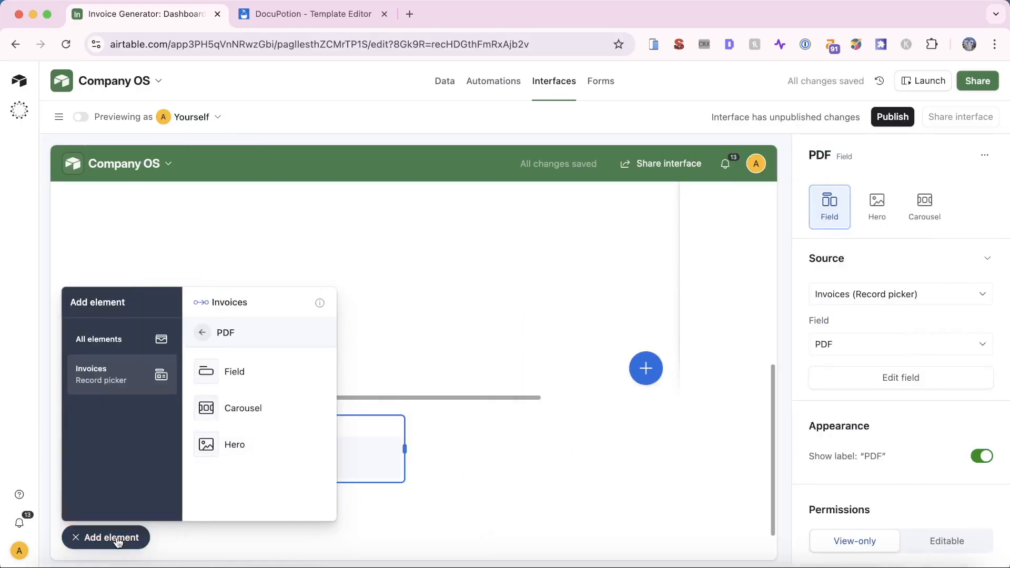
pyautogui.click(112, 538)
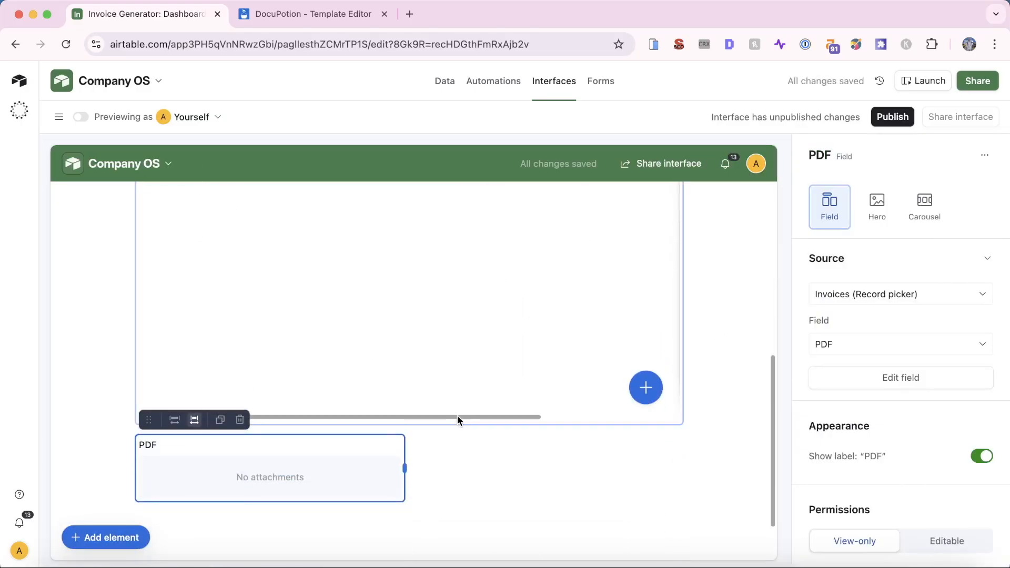
# Shrink the Line Items list so it fits its rows
pyautogui.click(465, 410)
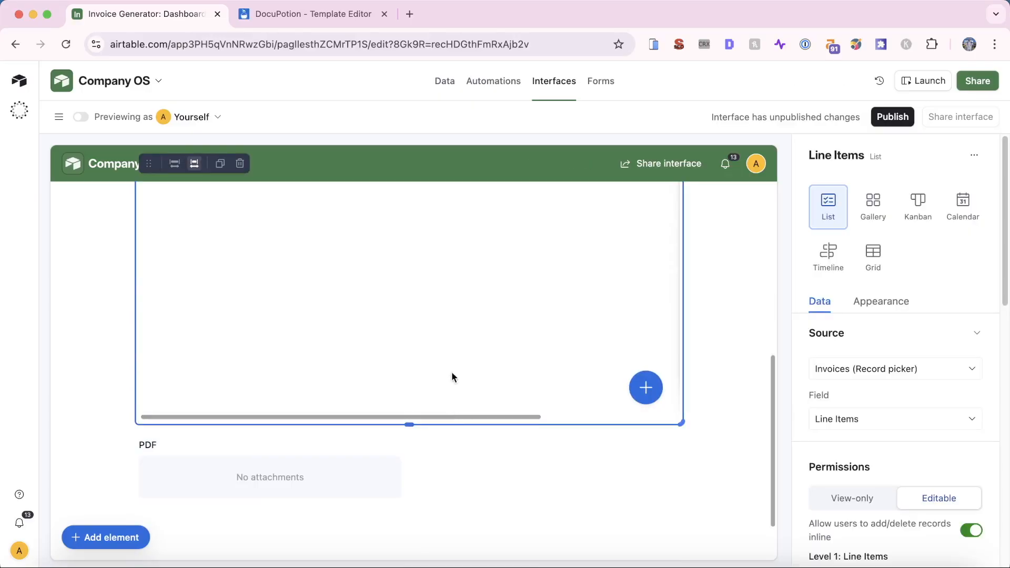
pyautogui.scroll(6, 452, 377)
pyautogui.scroll(-5, 452, 375)
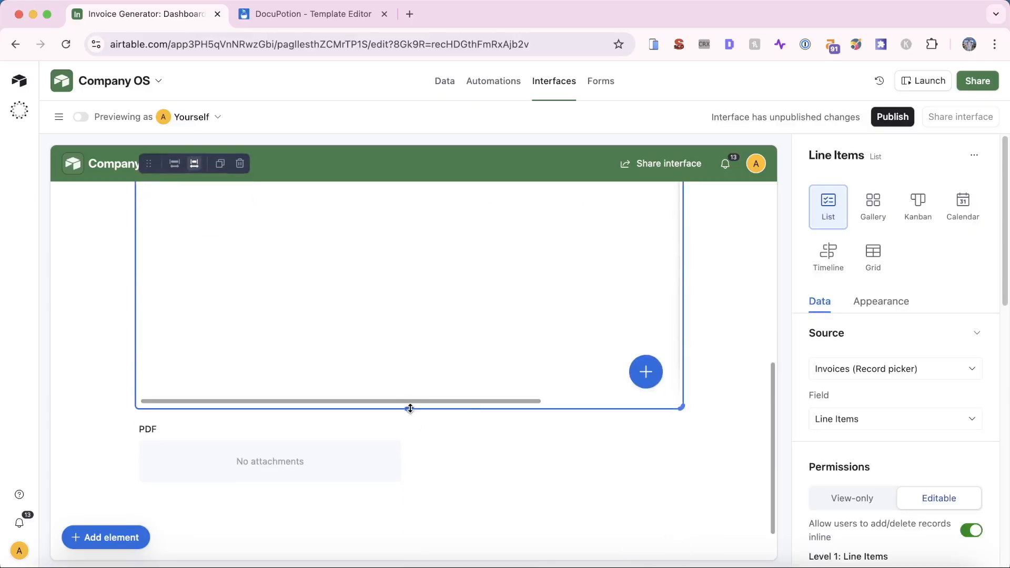
pyautogui.moveTo(410, 408); pyautogui.dragTo(426, 313)
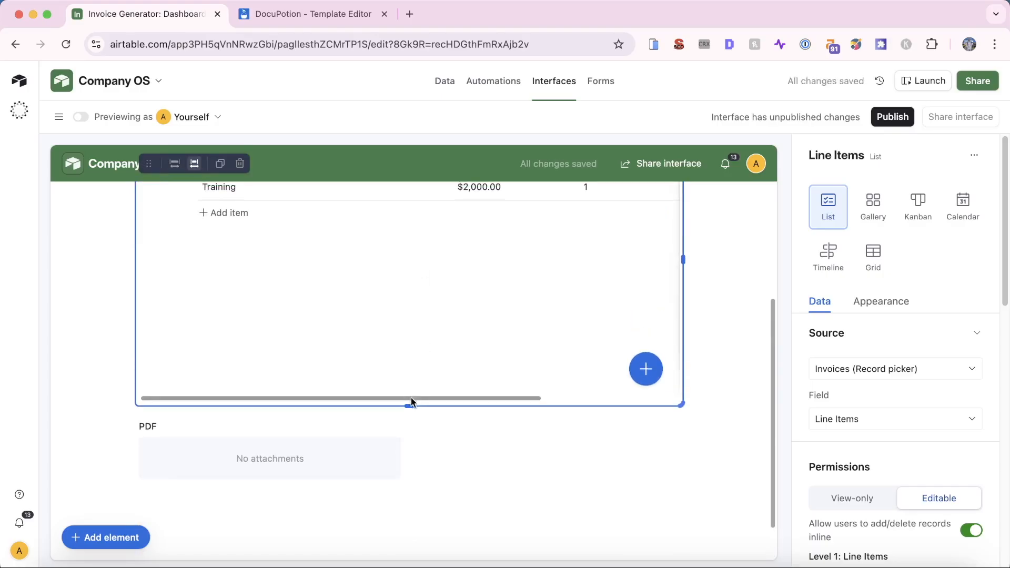
pyautogui.moveTo(410, 405); pyautogui.dragTo(392, 293)
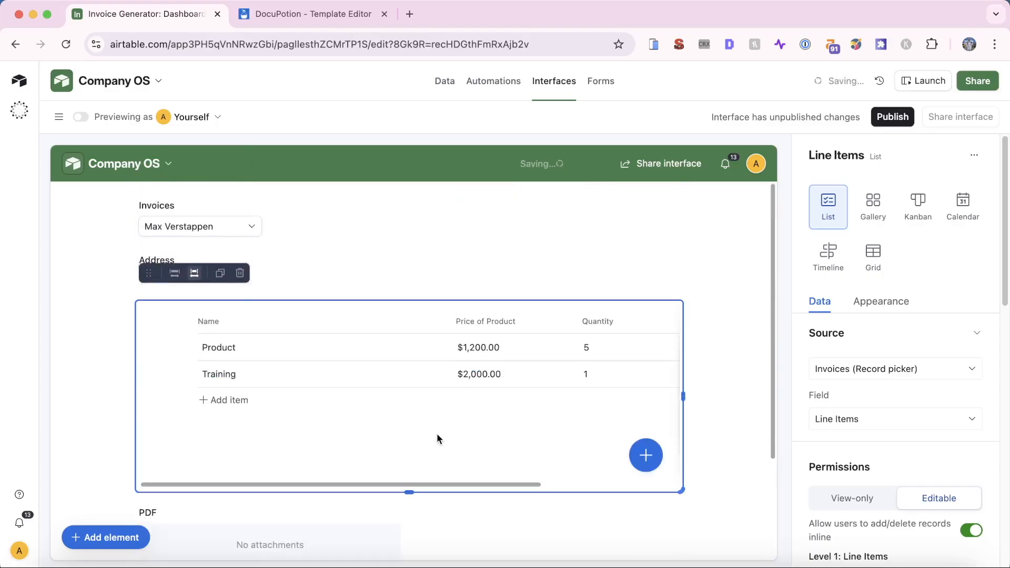
pyautogui.scroll(-3, 413, 419)
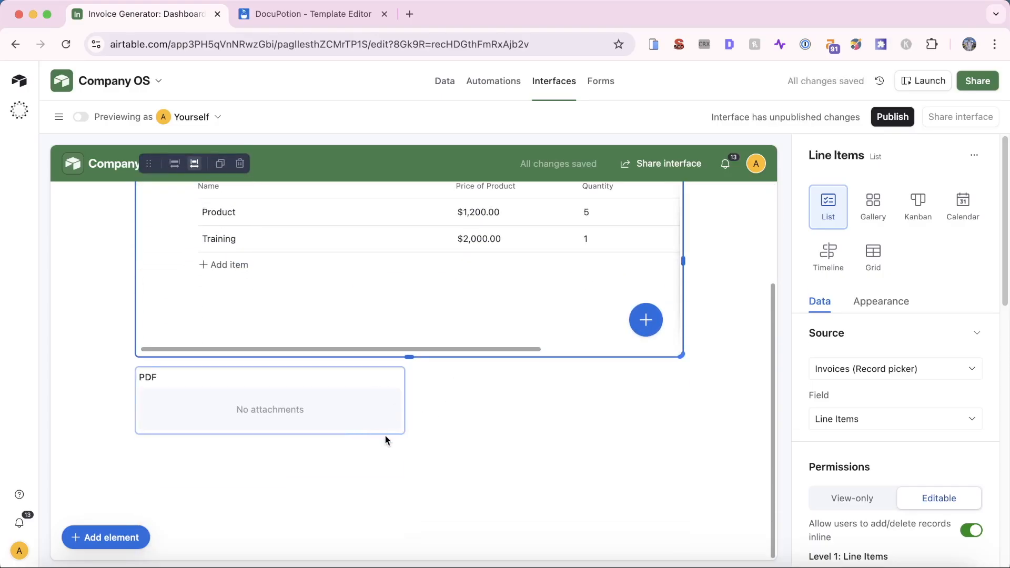
pyautogui.scroll(1, 421, 429)
pyautogui.moveTo(409, 411); pyautogui.dragTo(416, 363)
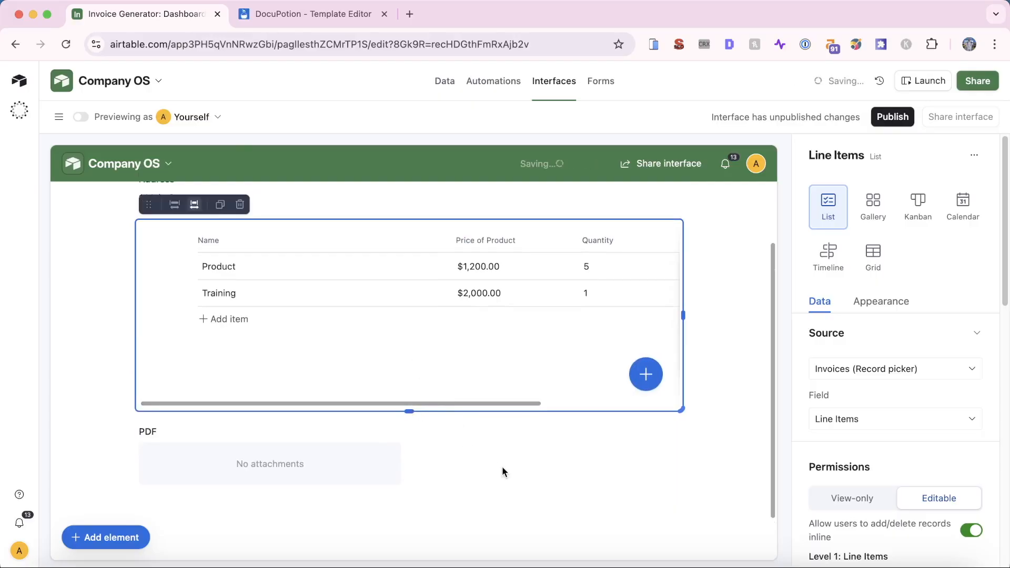
pyautogui.scroll(1, 555, 467)
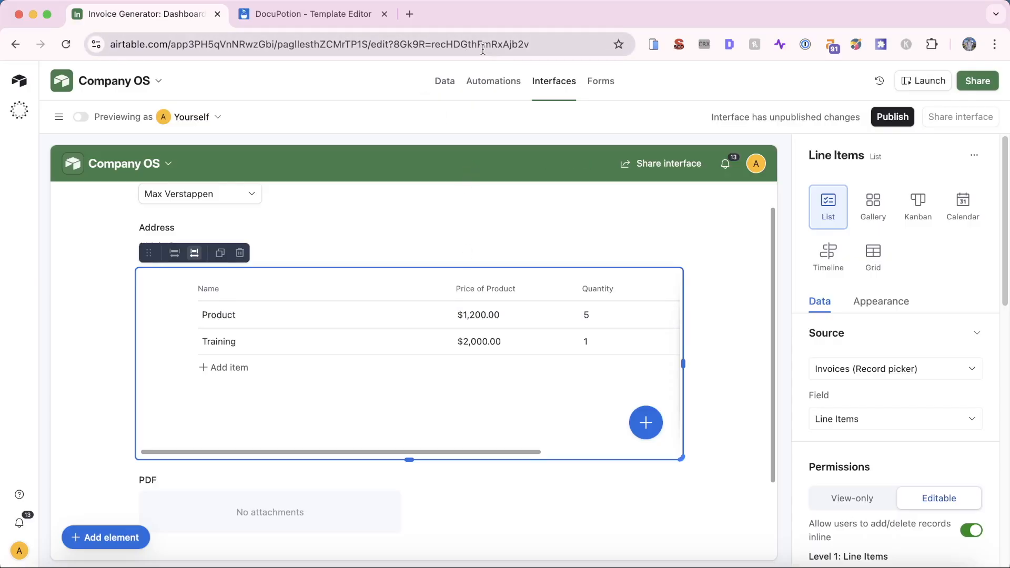
pyautogui.click(103, 537)
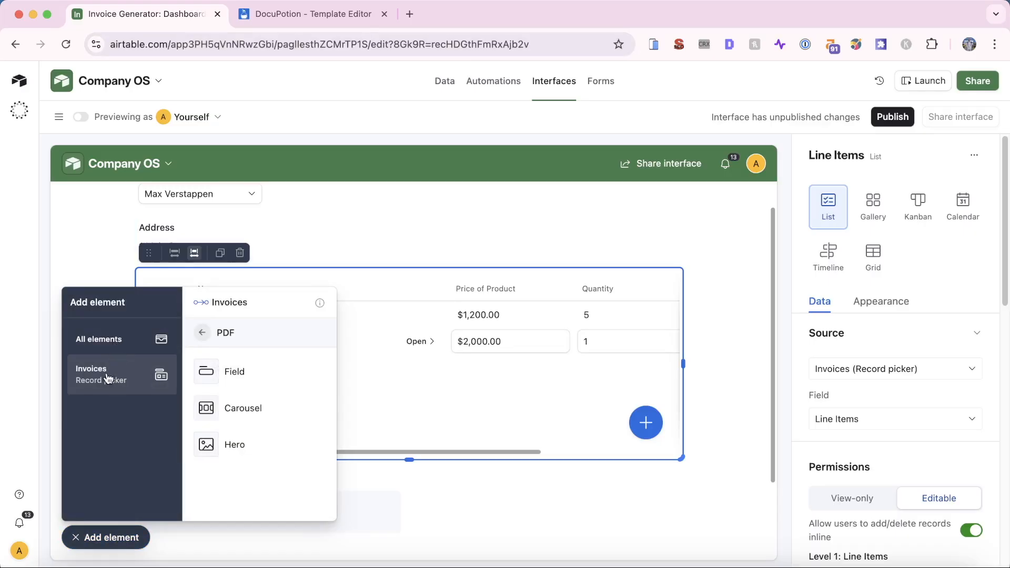
# Place a Button element beside the invoice picker on the dashboard
pyautogui.click(107, 349)
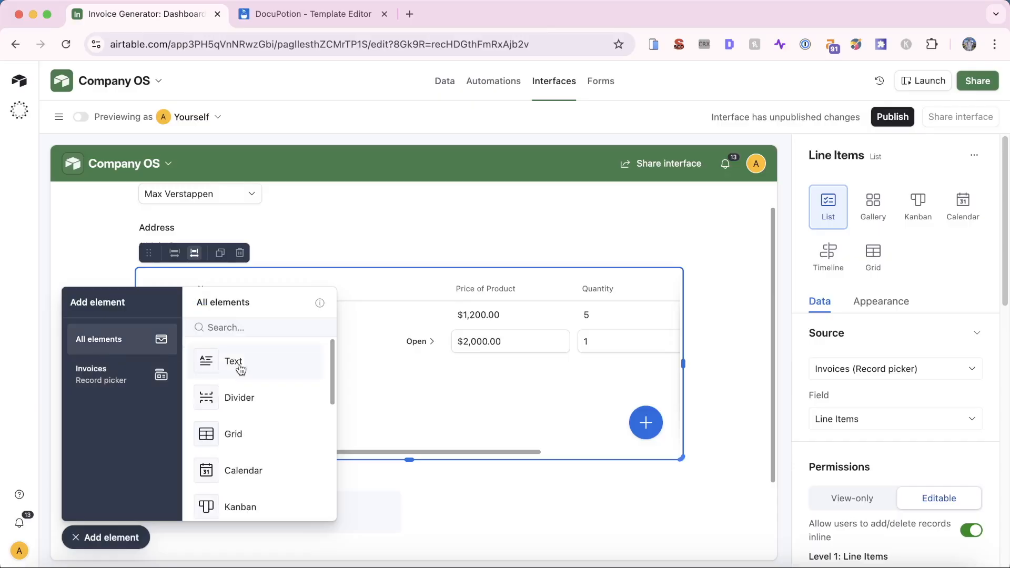
pyautogui.click(248, 328)
pyautogui.write('but')
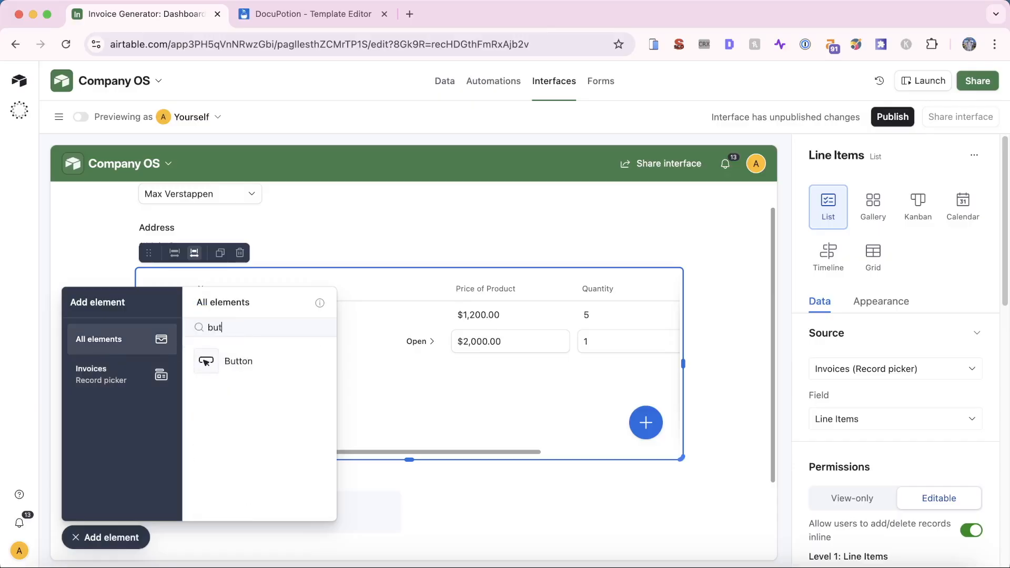
pyautogui.moveTo(266, 357); pyautogui.dragTo(355, 218)
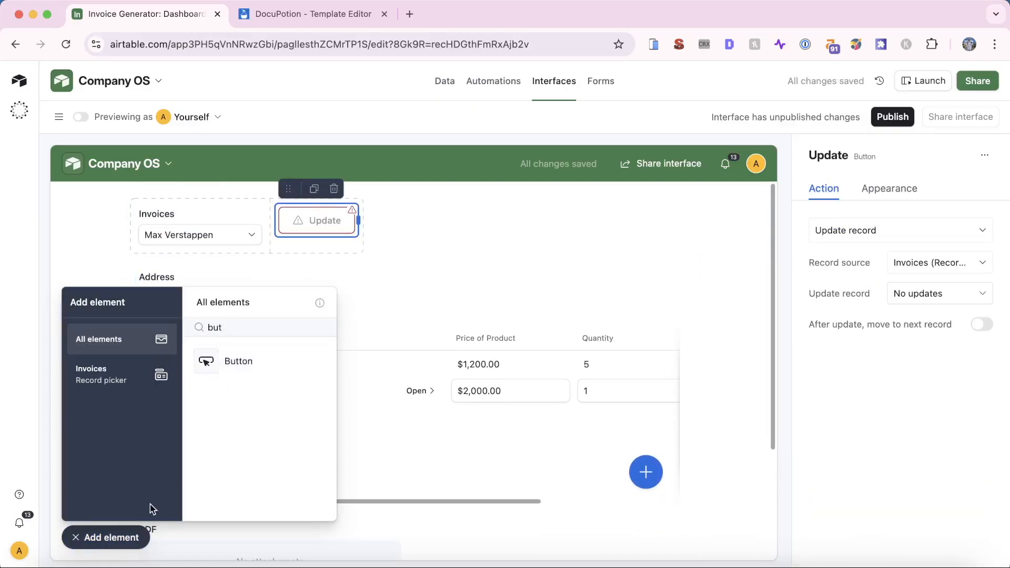
pyautogui.click(83, 538)
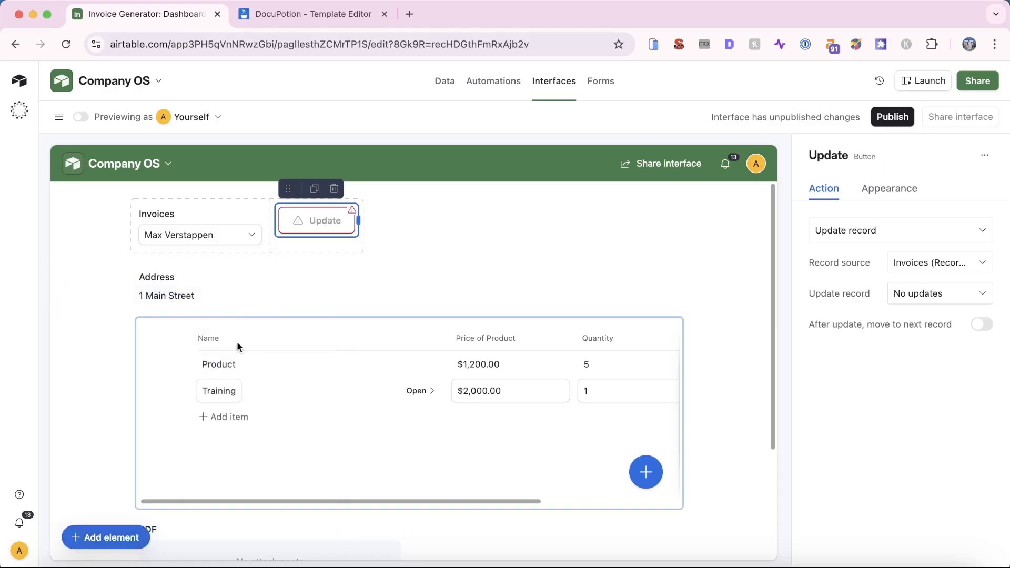
# Set the button to run a new automation named 'Generate Invoice PDF'
pyautogui.click(897, 232)
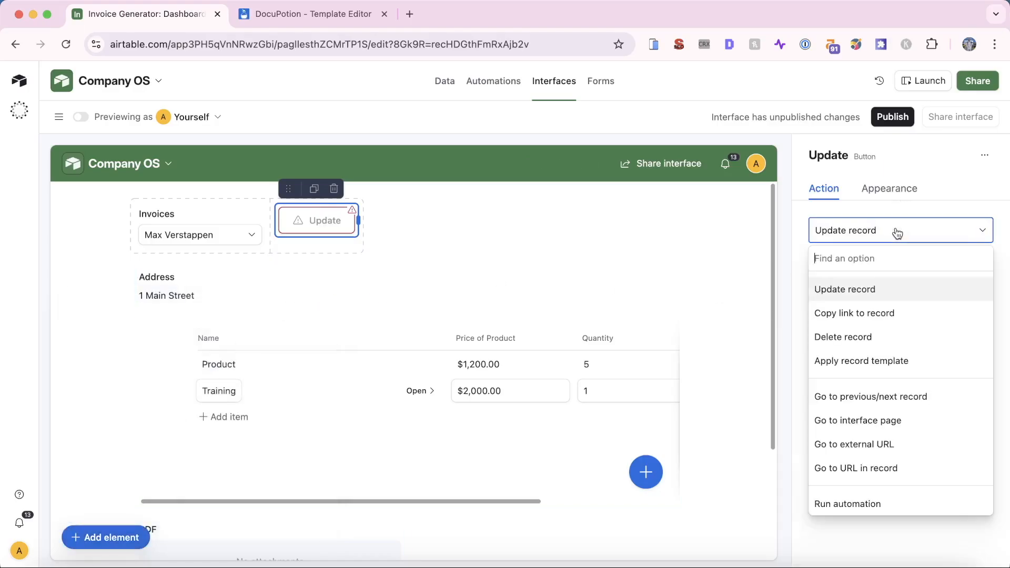
pyautogui.click(900, 206)
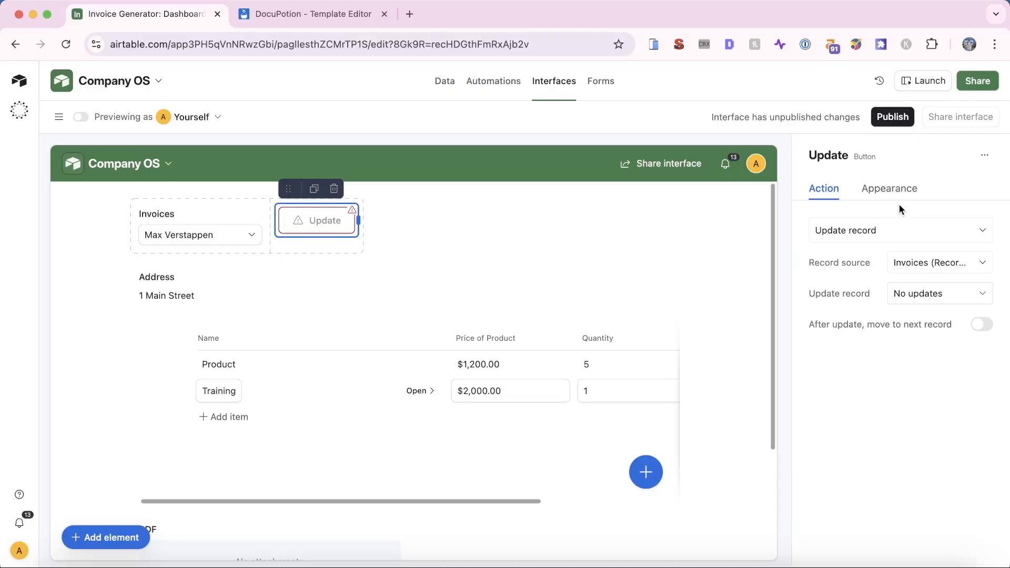
pyautogui.click(902, 233)
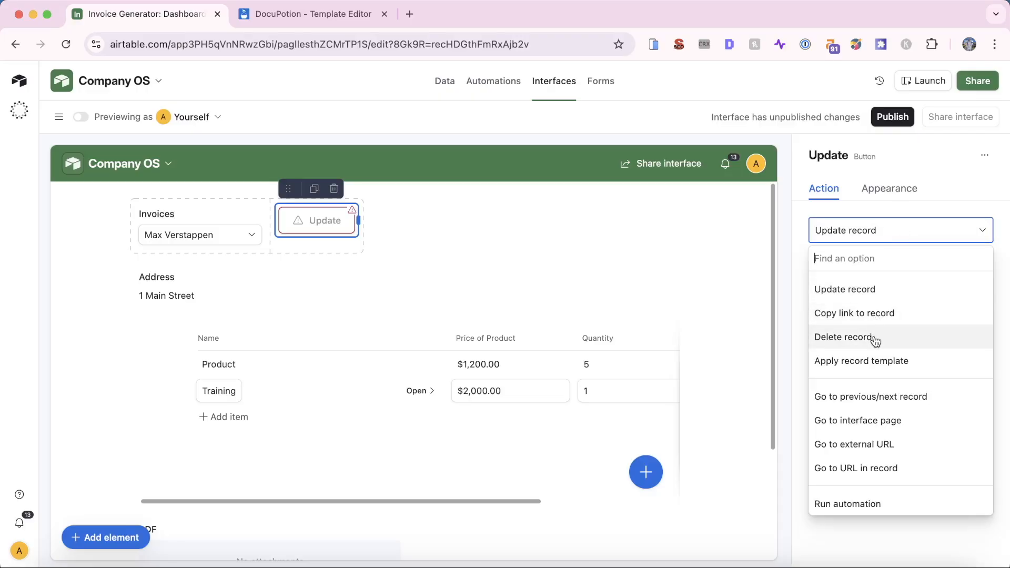
pyautogui.click(860, 505)
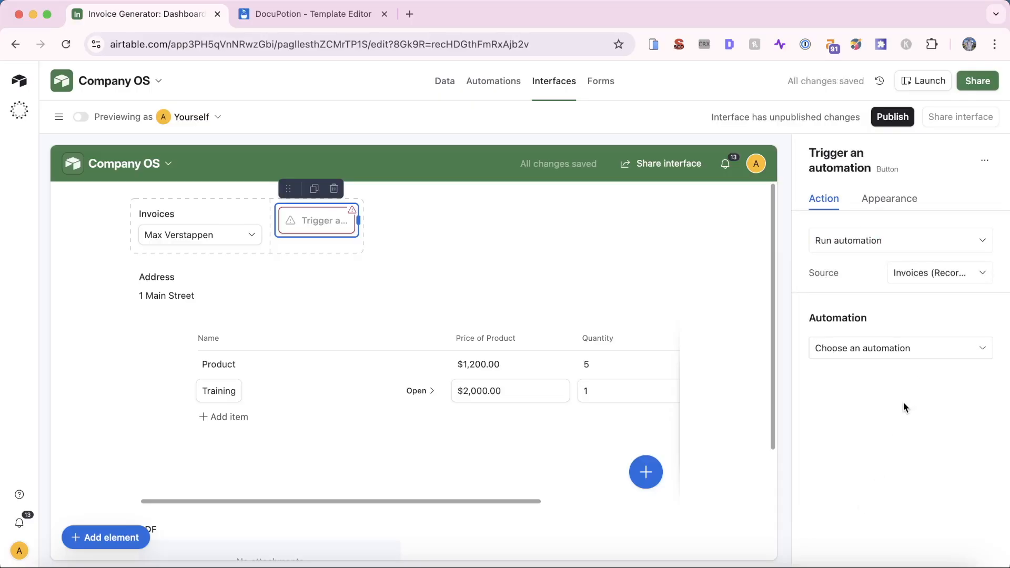
pyautogui.click(921, 348)
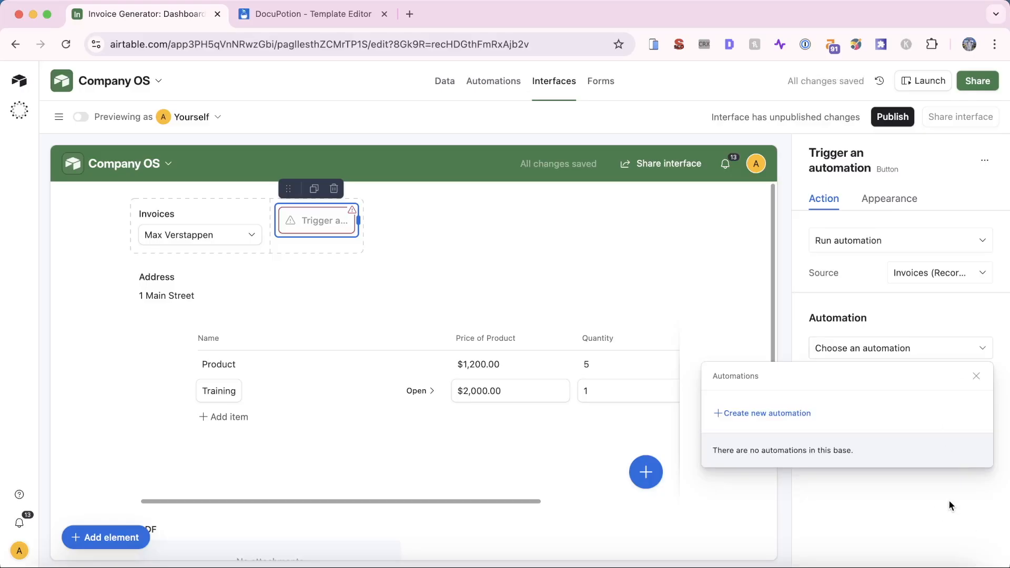
pyautogui.click(774, 414)
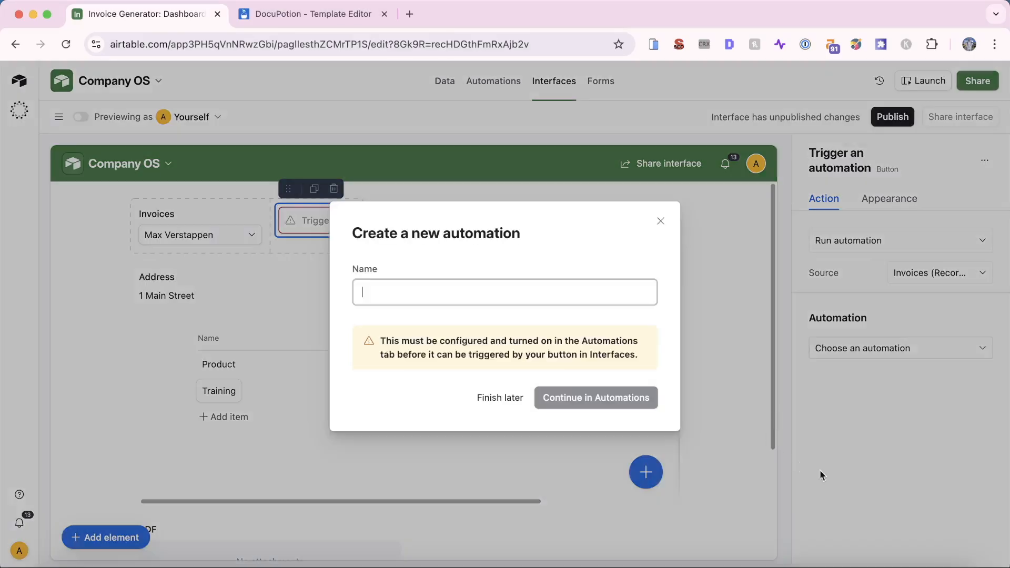
pyautogui.write('Generte')
pyautogui.press('BackSpace')
pyautogui.press('BackSpace')
pyautogui.write('ate ')
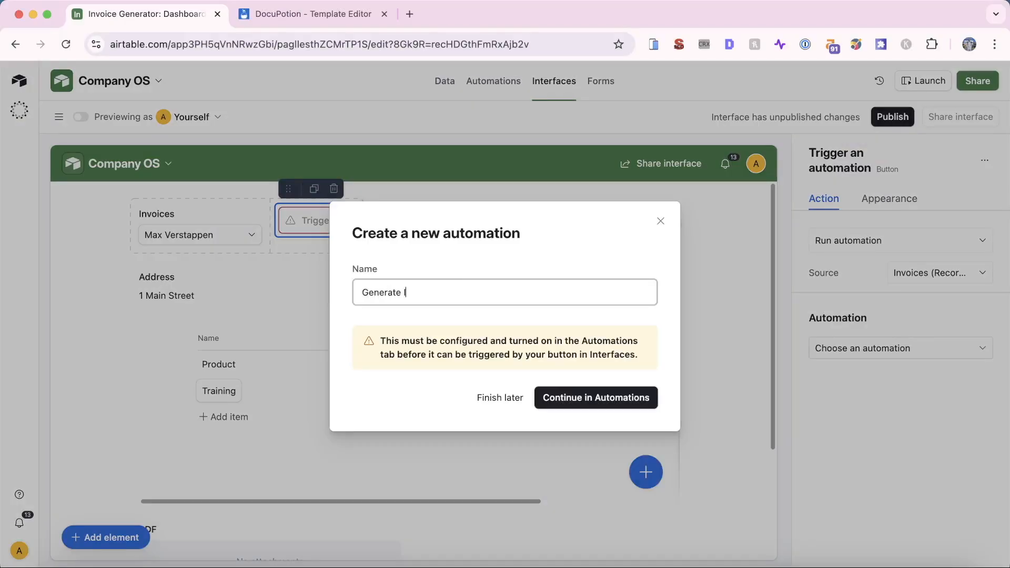
pyautogui.write('Invoice PDF')
pyautogui.click(586, 398)
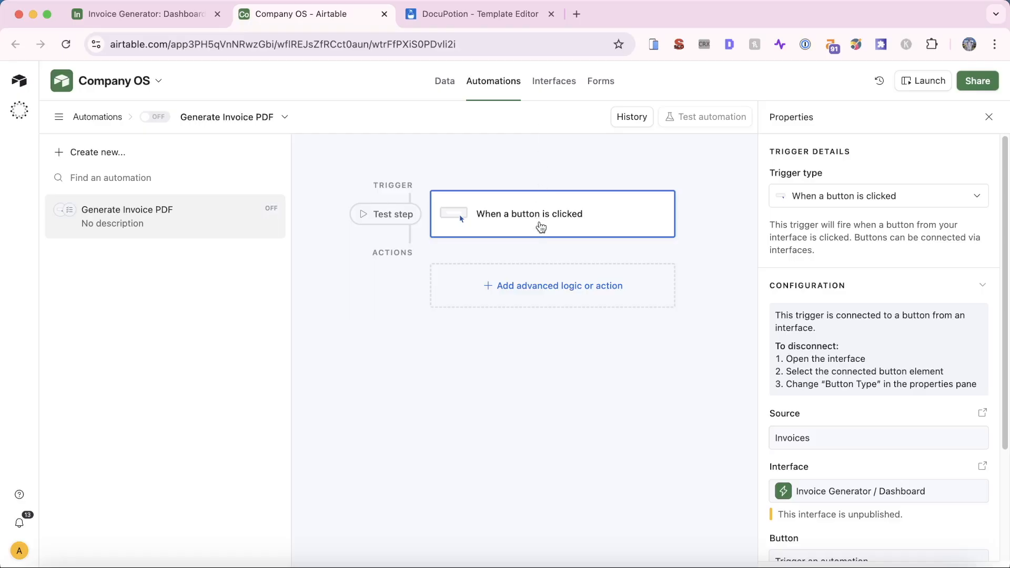
# Add a Run script action after the button trigger in Generate Invoice PDF
pyautogui.click(545, 285)
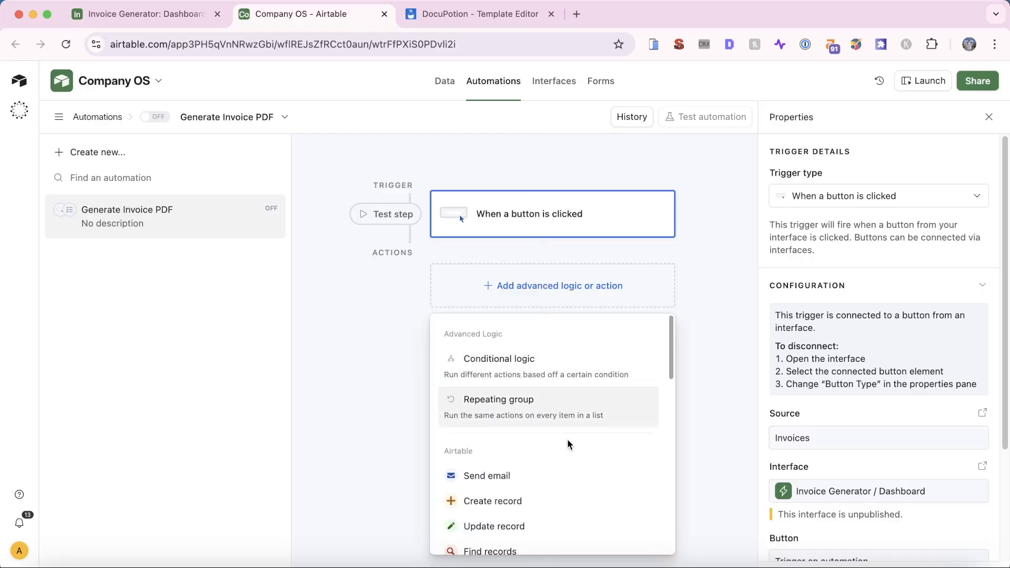
pyautogui.scroll(-5, 568, 444)
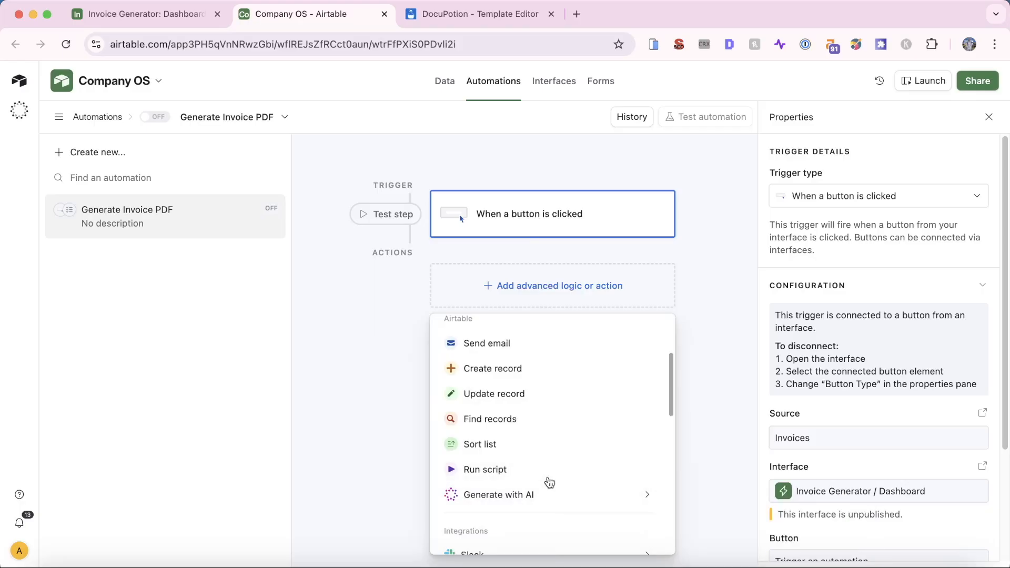
pyautogui.click(550, 480)
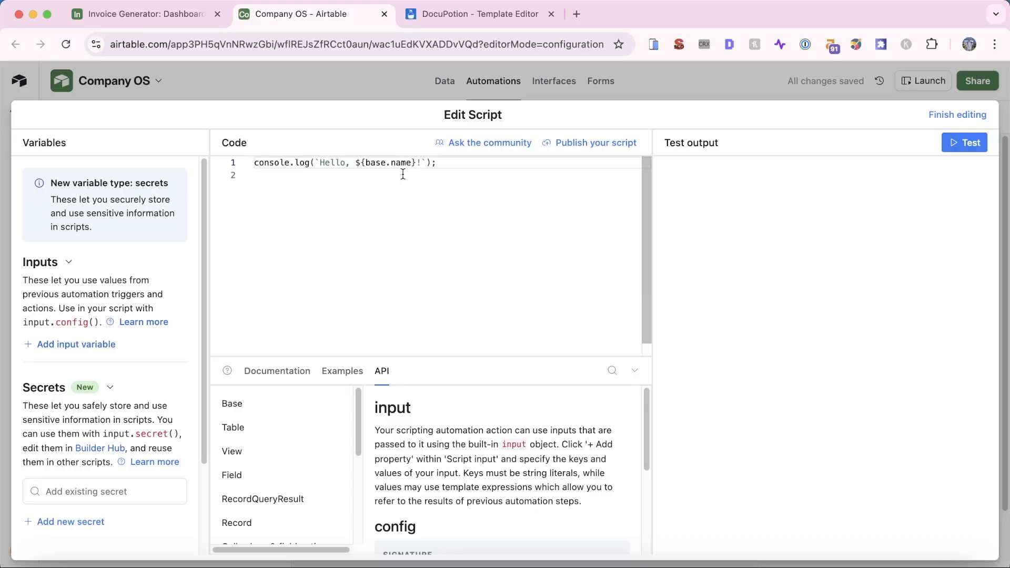
pyautogui.click(460, 14)
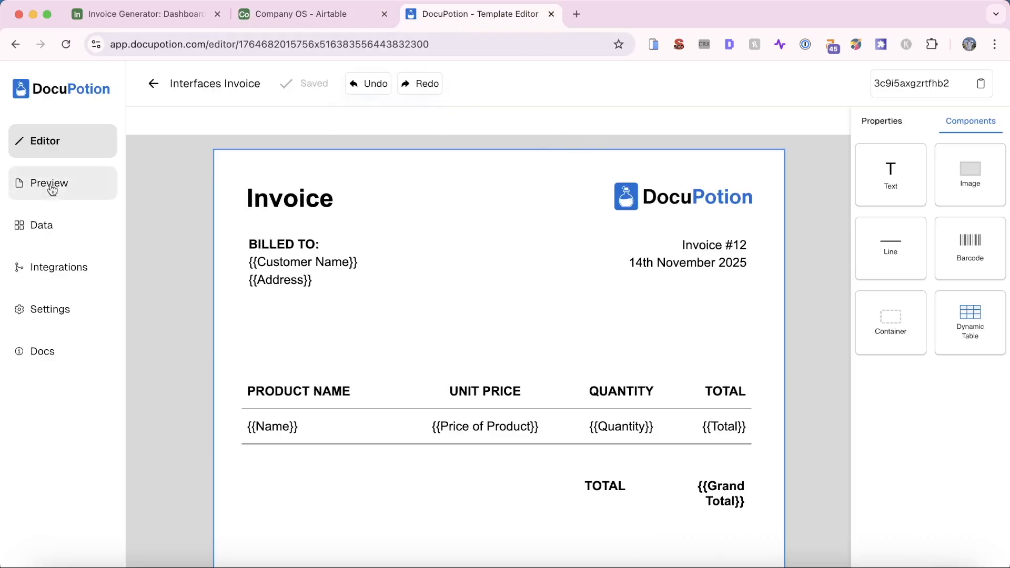
# Open DocuPotion's Airtable integration form and review its setup instructions
pyautogui.click(61, 272)
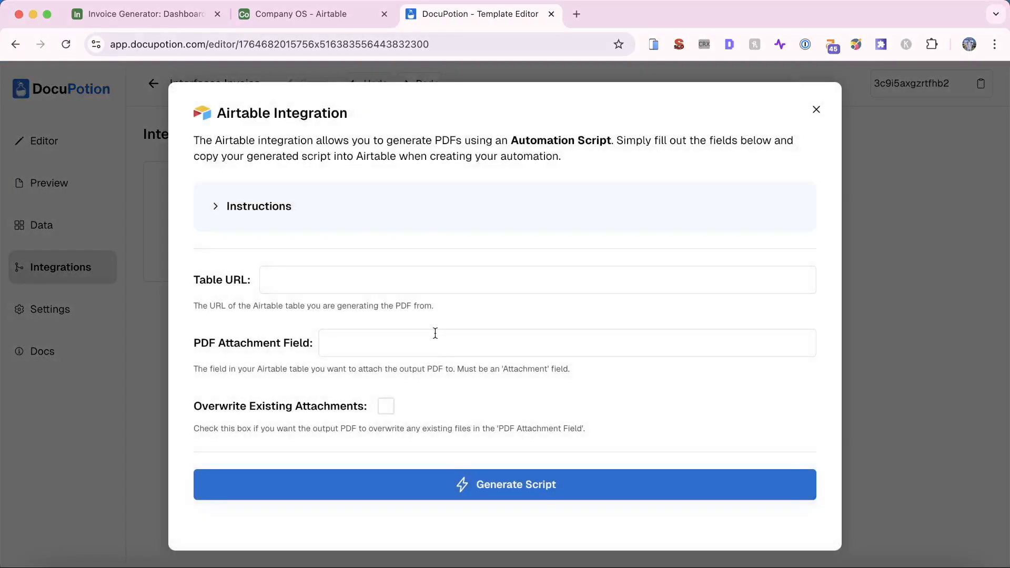
pyautogui.click(253, 206)
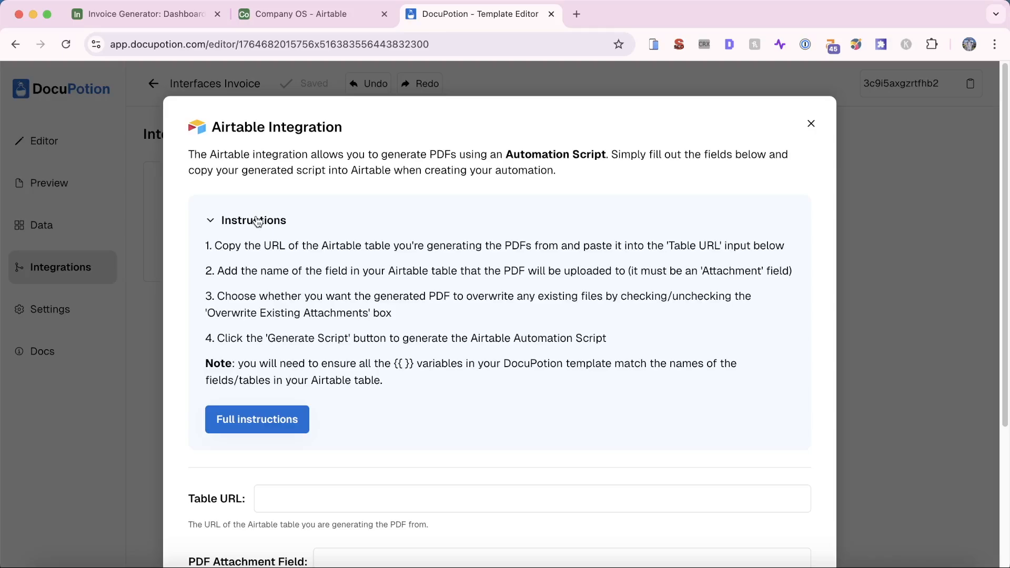
pyautogui.click(257, 221)
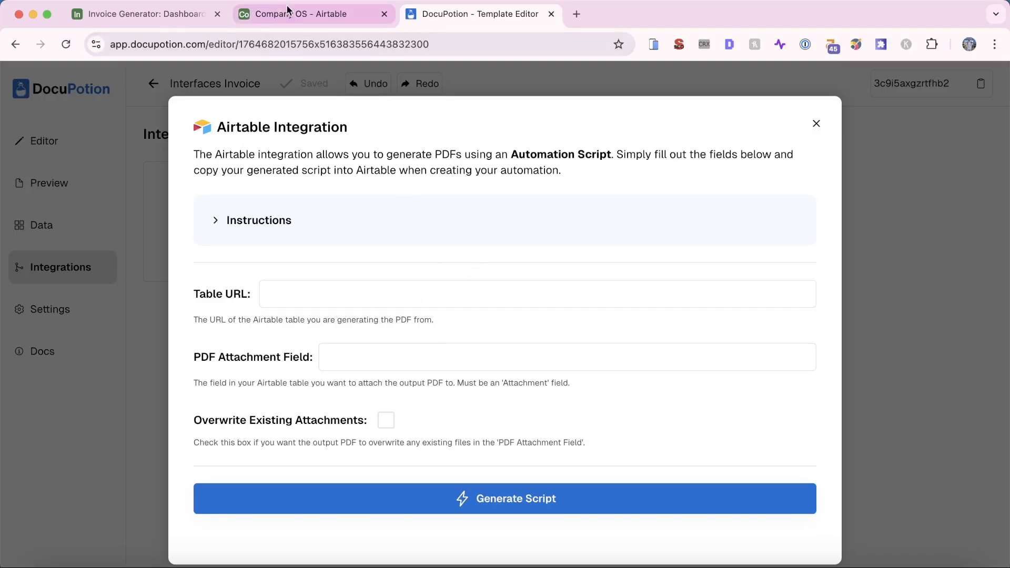
# Paste the Airtable Invoices table URL into the Table URL field
pyautogui.click(138, 13)
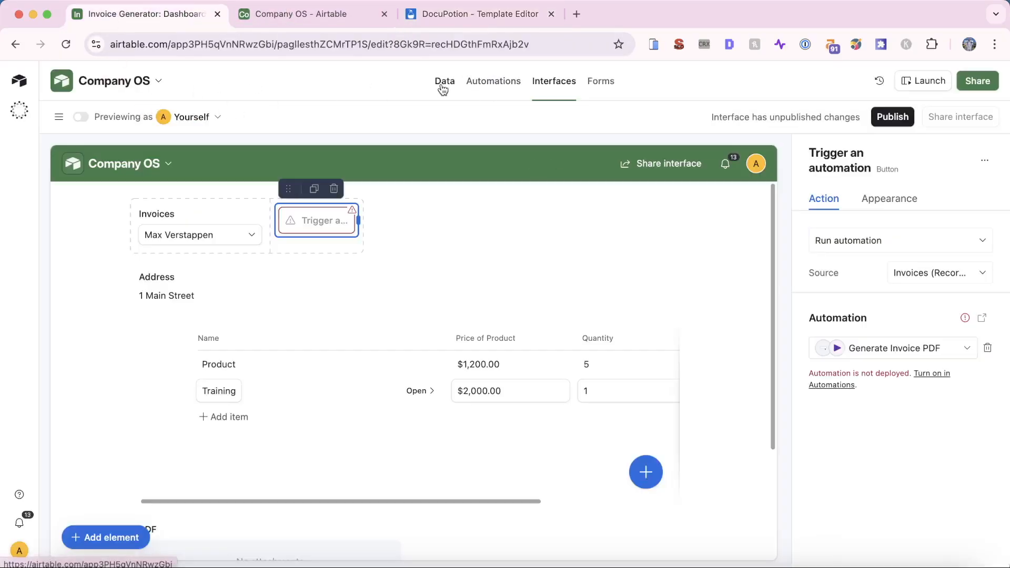
pyautogui.click(443, 86)
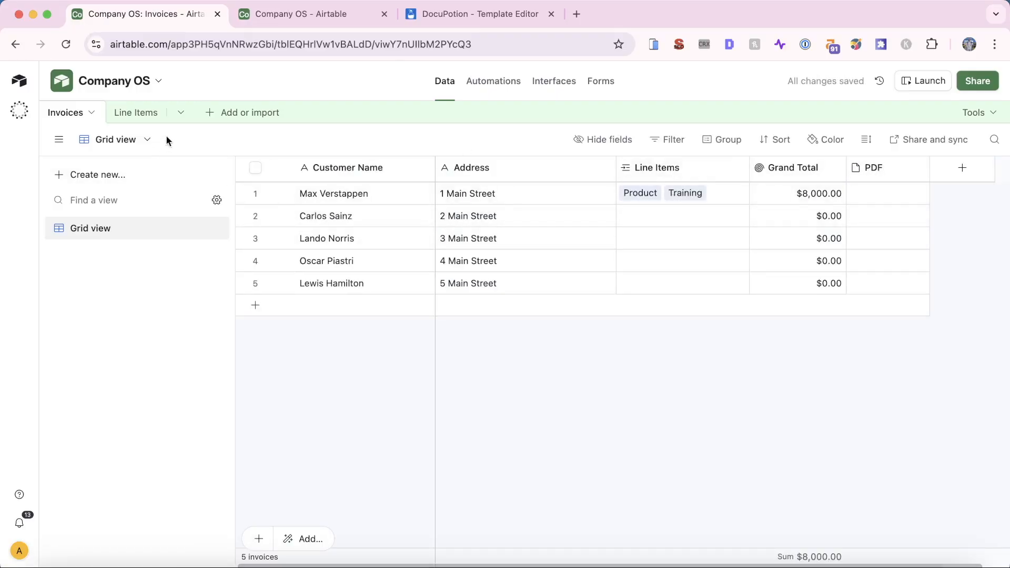
pyautogui.click(231, 46)
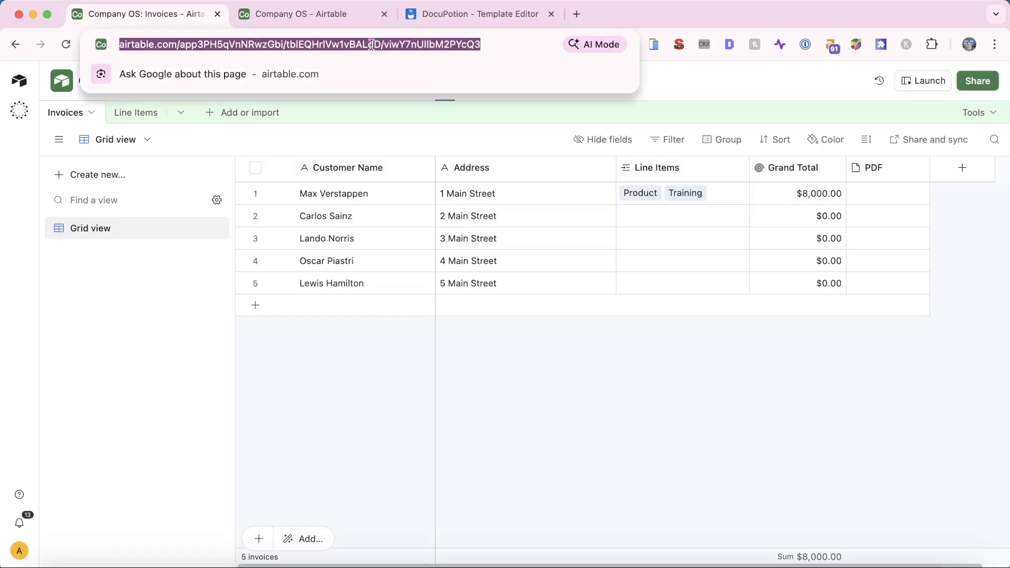
pyautogui.click(450, 15)
pyautogui.click(287, 301)
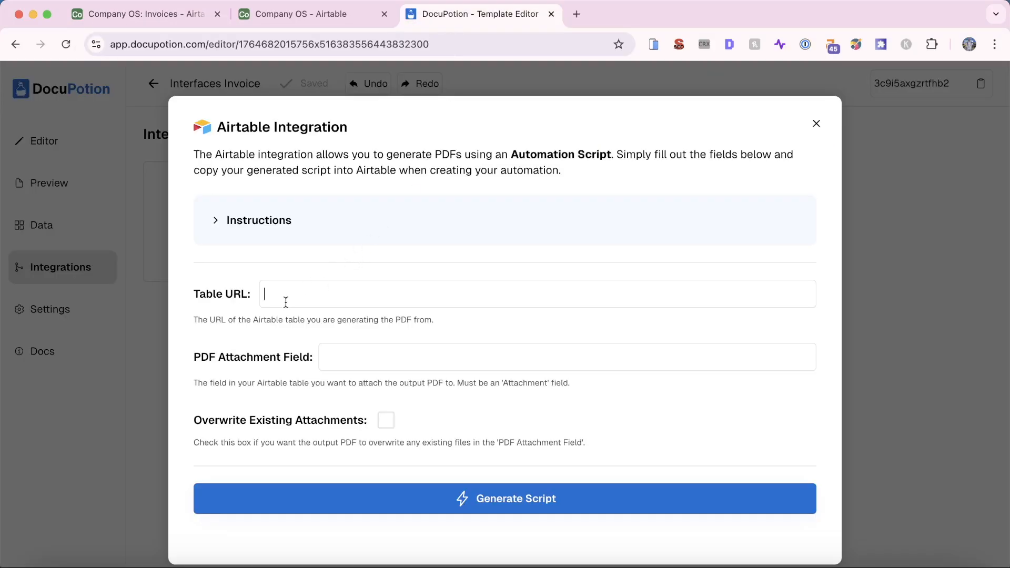
pyautogui.press('Tab')
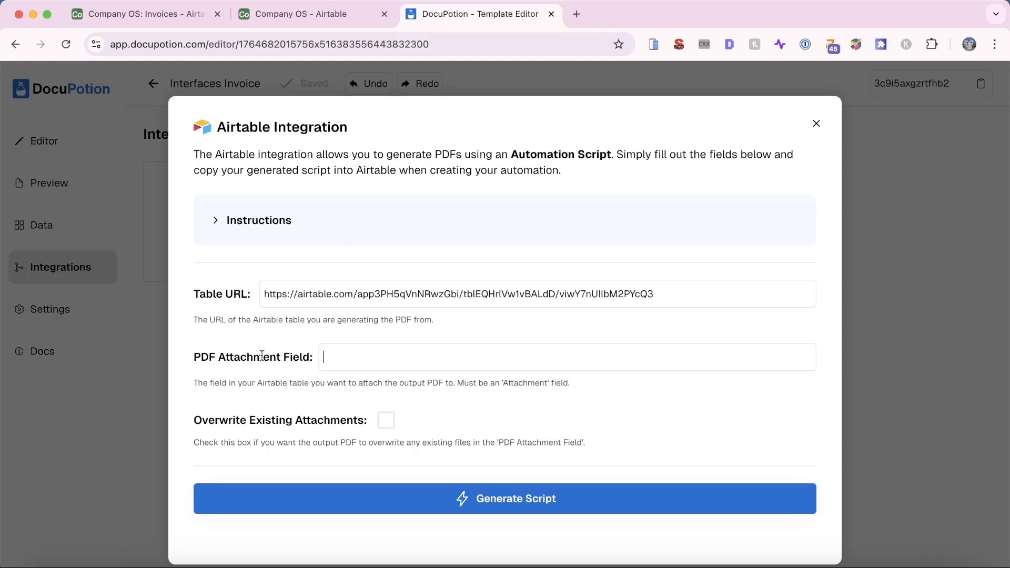
# Enter PDF as the PDF Attachment Field
pyautogui.click(179, 15)
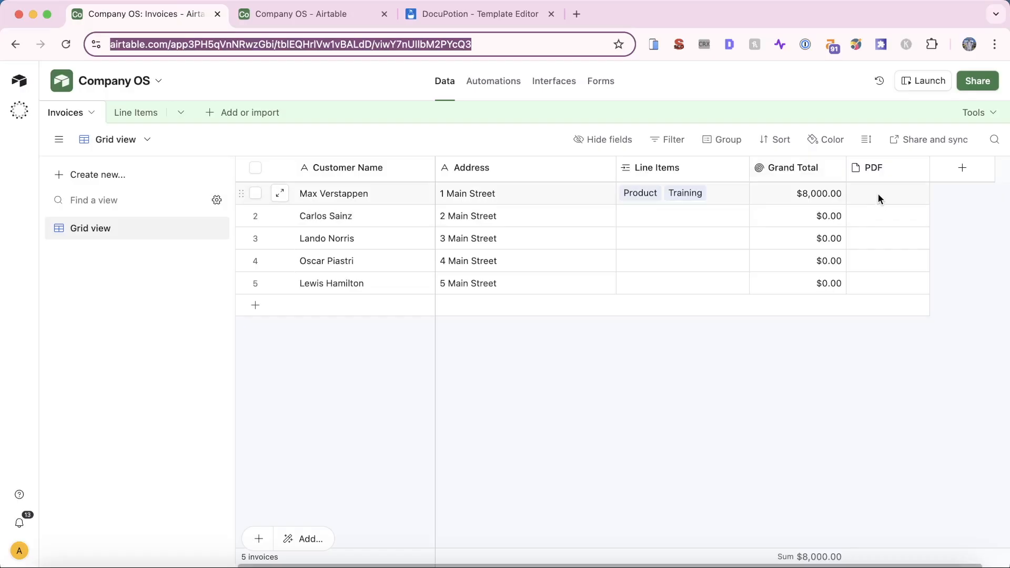
pyautogui.click(451, 14)
pyautogui.write('PDF')
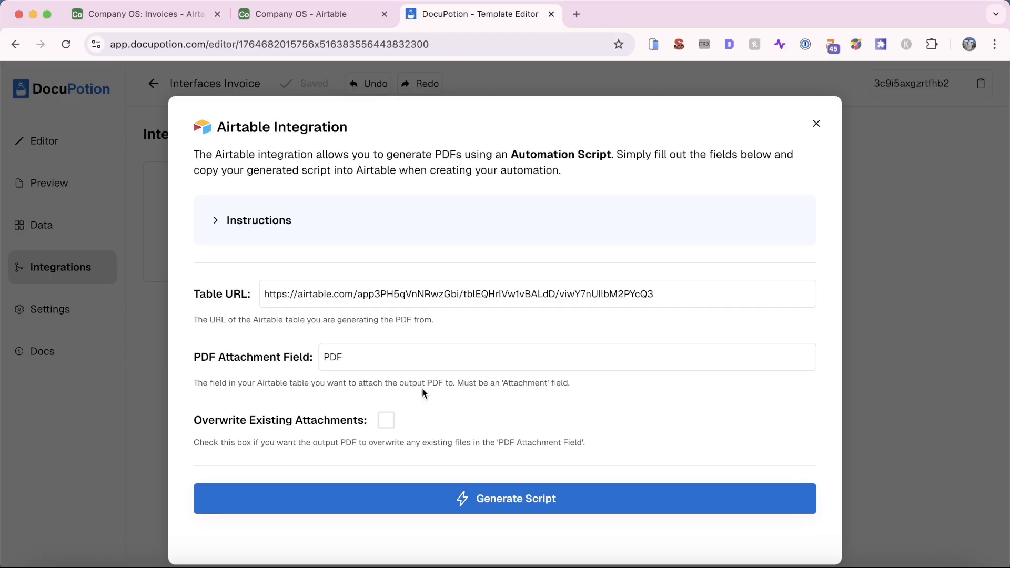
# Enable Overwrite Existing Attachments, then generate and copy the Airtable automation script
pyautogui.click(386, 421)
pyautogui.click(535, 505)
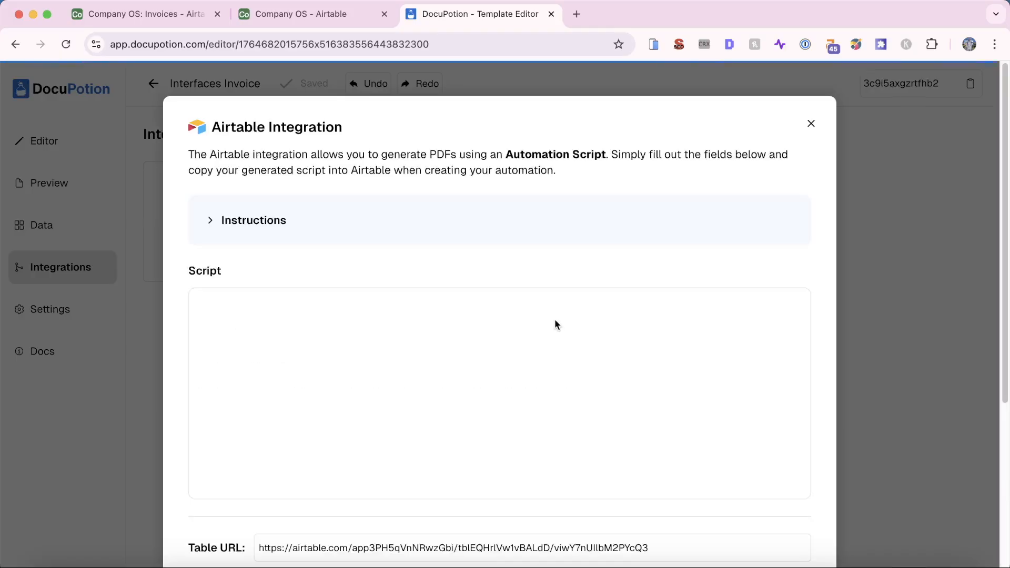
pyautogui.scroll(-3, 556, 324)
pyautogui.scroll(3, 556, 324)
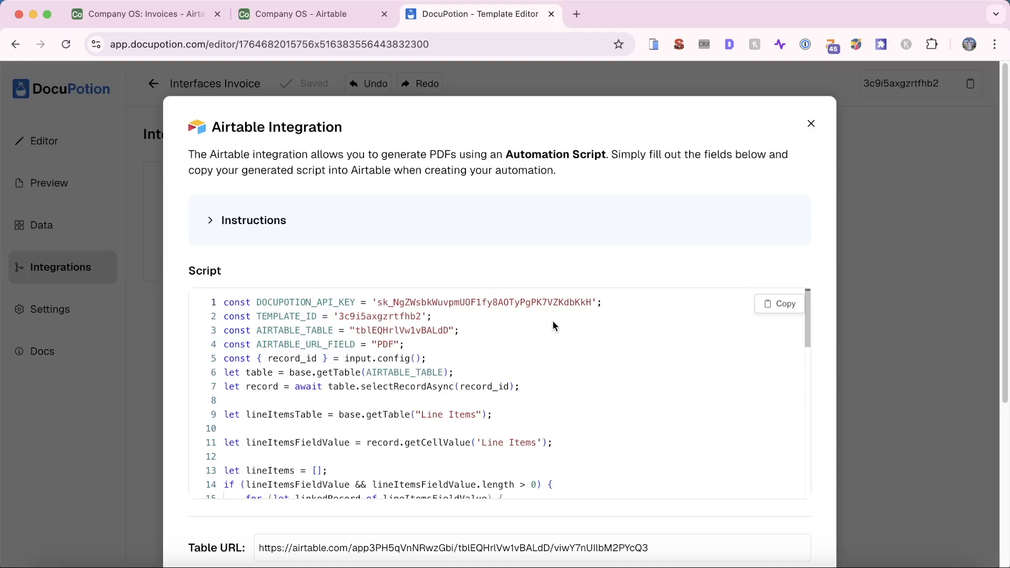
pyautogui.click(779, 304)
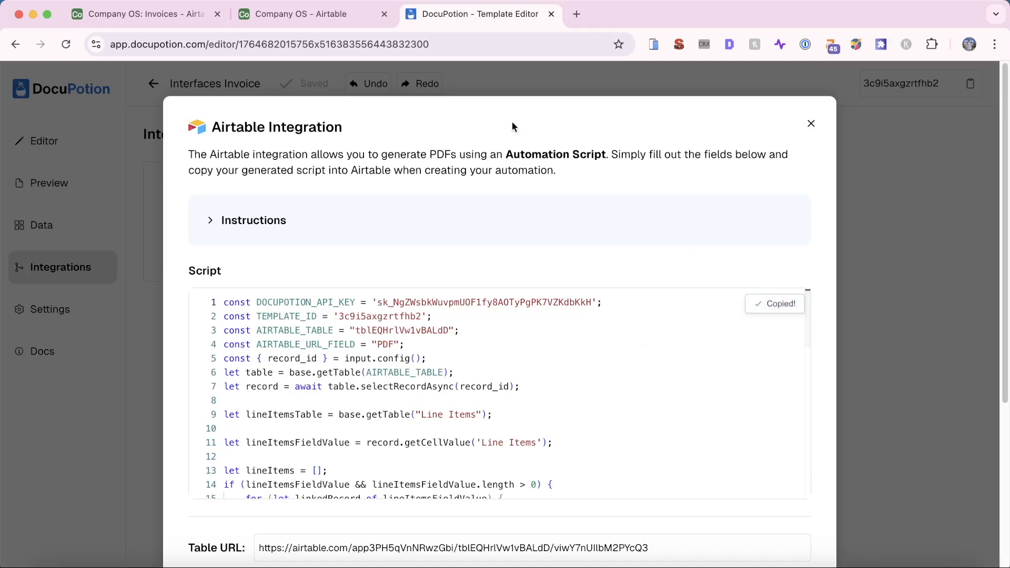
pyautogui.click(267, 14)
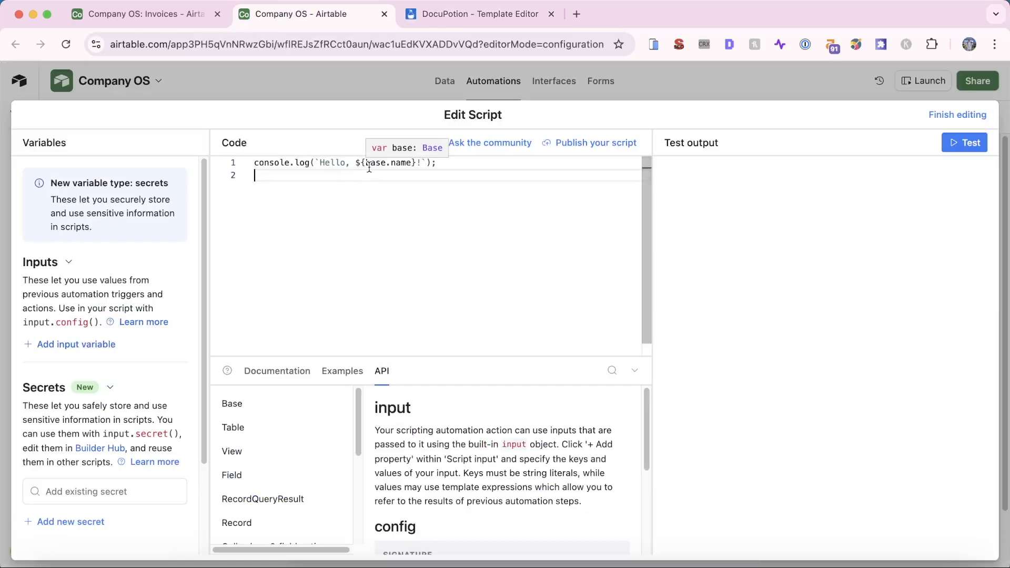
# Replace the Generate Invoice PDF automation's placeholder code with the pasted DocuPotion script
pyautogui.press('super+a')
pyautogui.press('super+v')
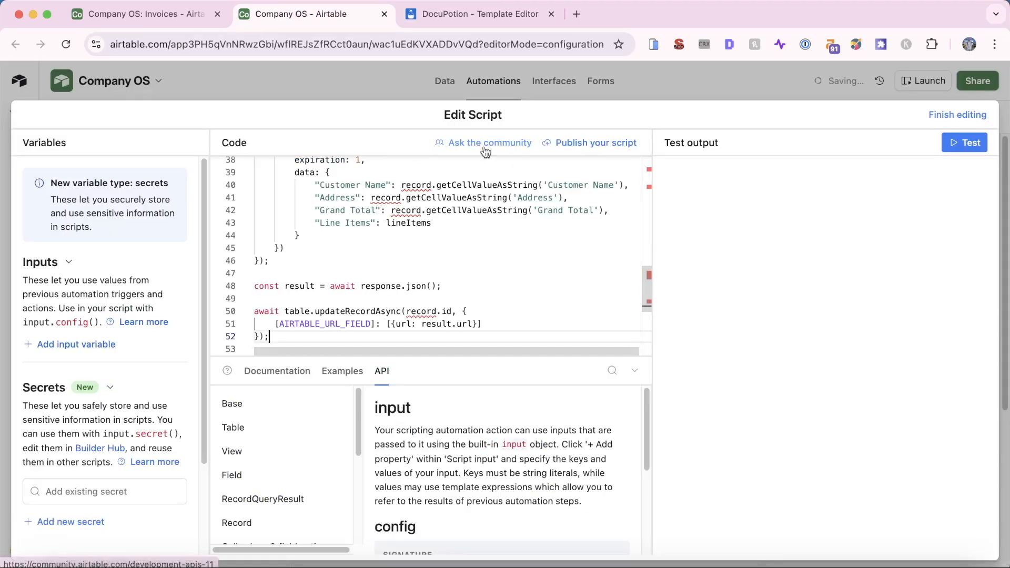
pyautogui.click(958, 115)
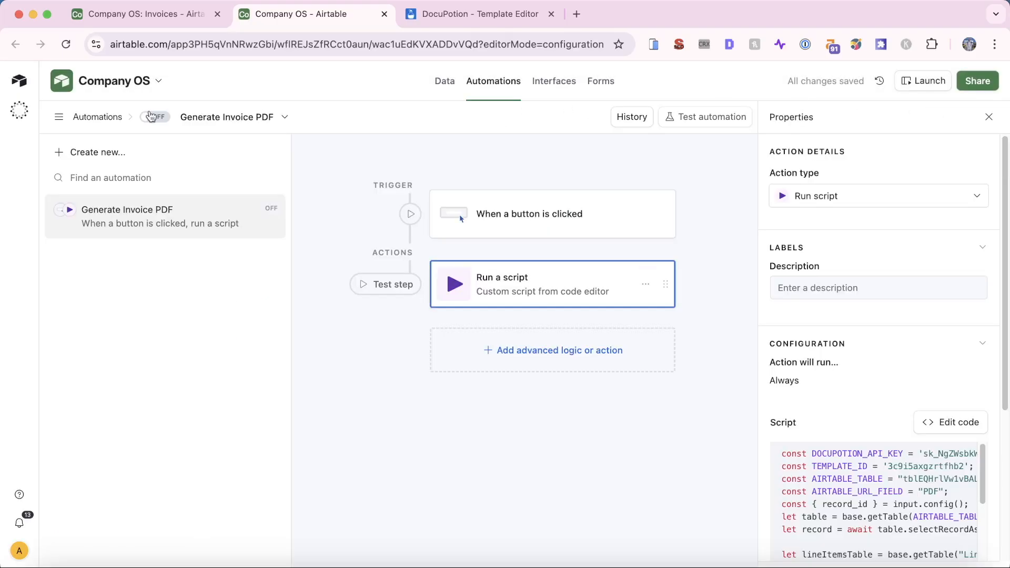
# Switch the Generate Invoice PDF automation on and return to the Invoices table
pyautogui.click(154, 117)
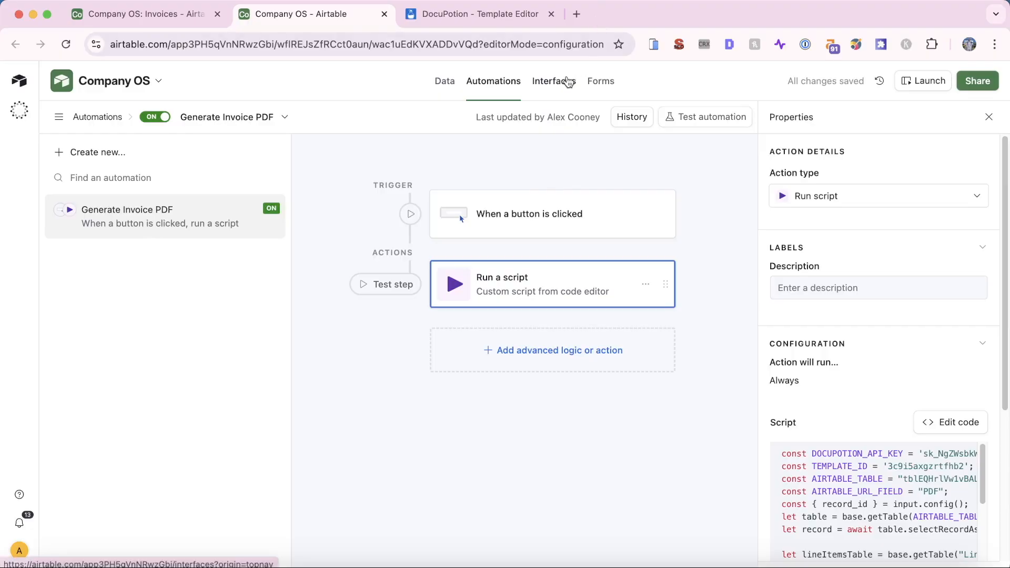
pyautogui.click(384, 14)
pyautogui.click(189, 16)
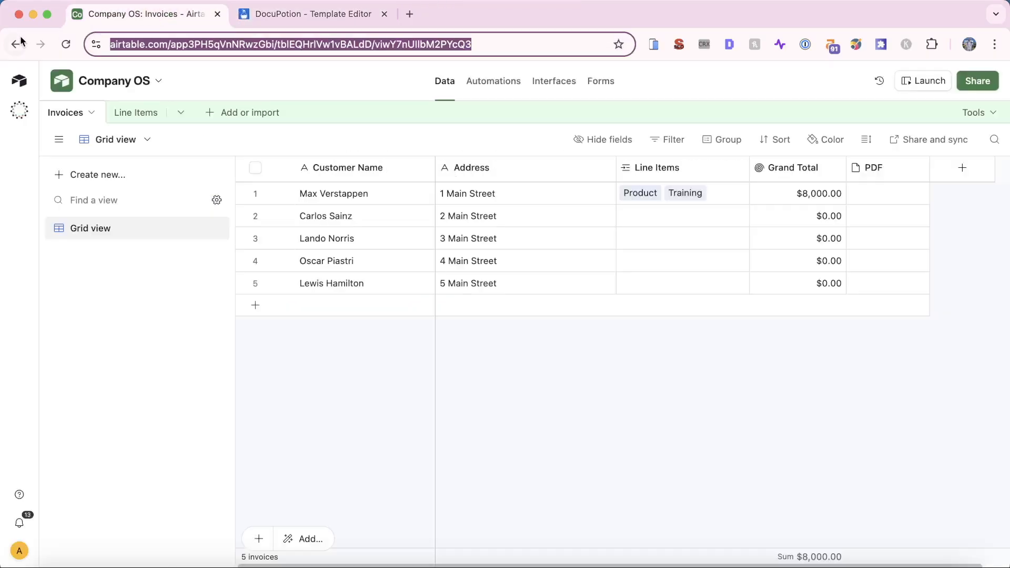
# Reload Airtable, open the Invoice Generator interface and select its automation button
pyautogui.click(63, 44)
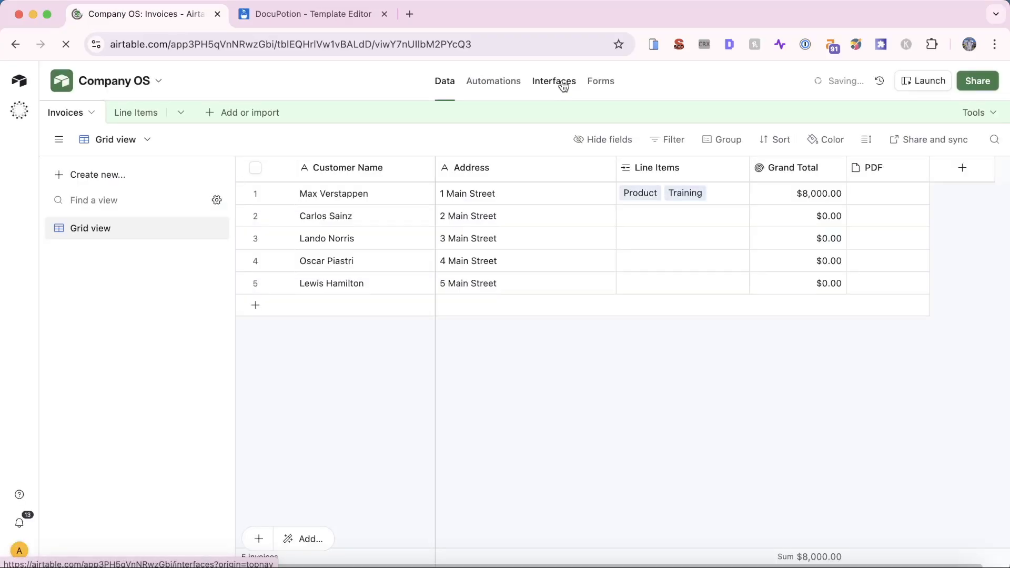
pyautogui.click(563, 84)
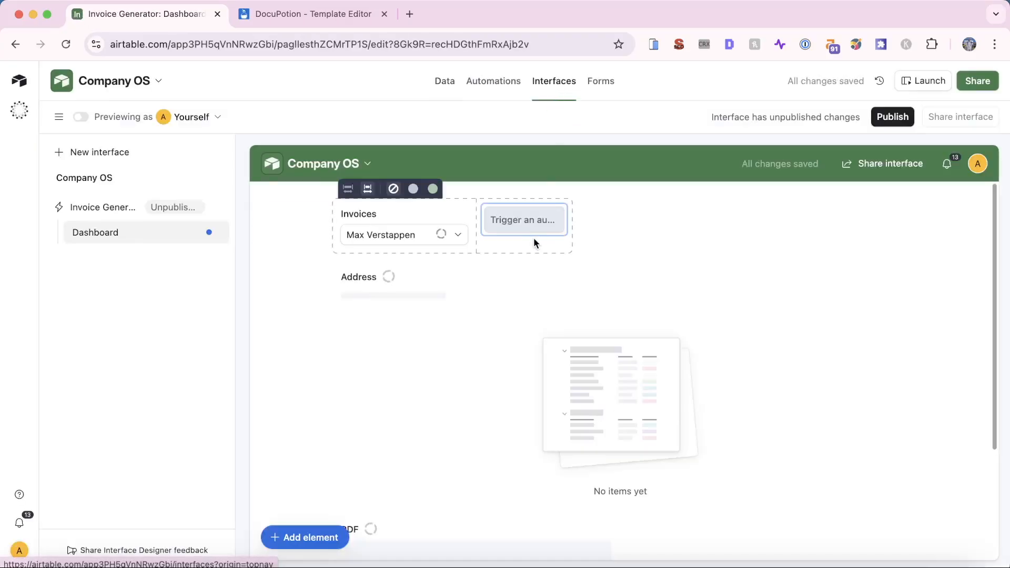
pyautogui.click(528, 230)
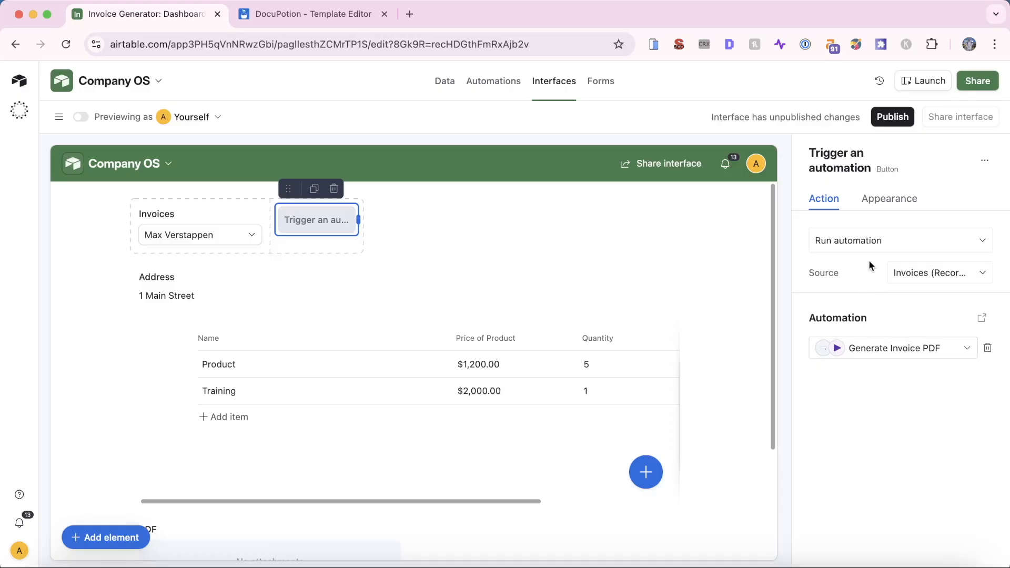
# Label the button 'Create Invoice PDF', colour it blue, and run it in preview
pyautogui.click(906, 200)
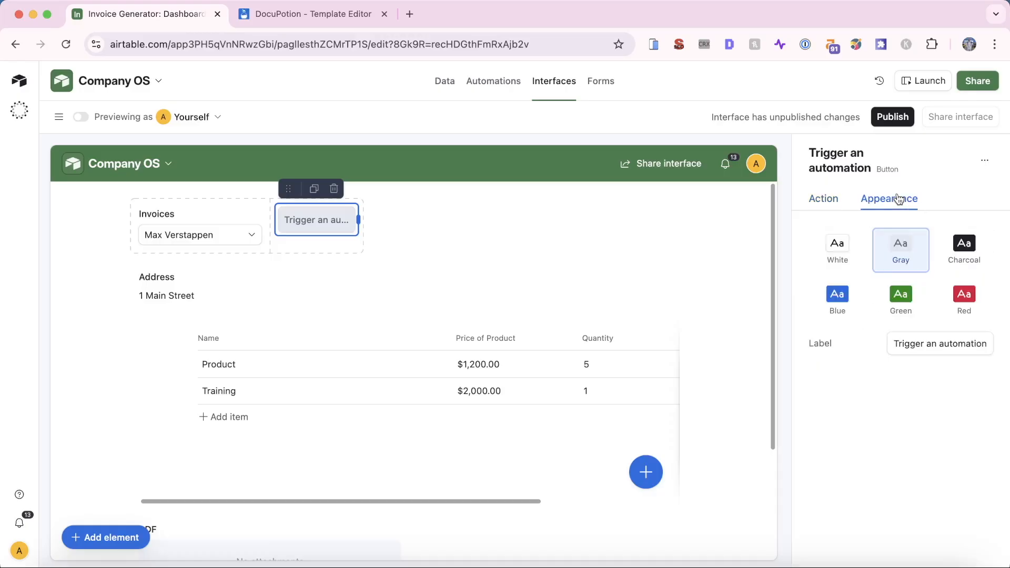
pyautogui.click(925, 349)
pyautogui.press('super+a')
pyautogui.write('Create P')
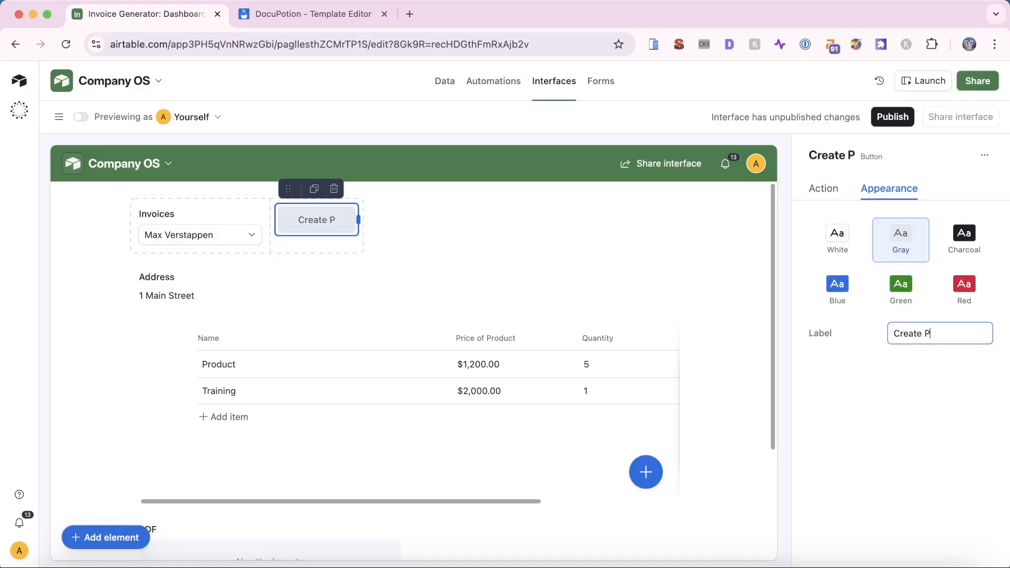
pyautogui.press('BackSpace')
pyautogui.write('Invoice PDF')
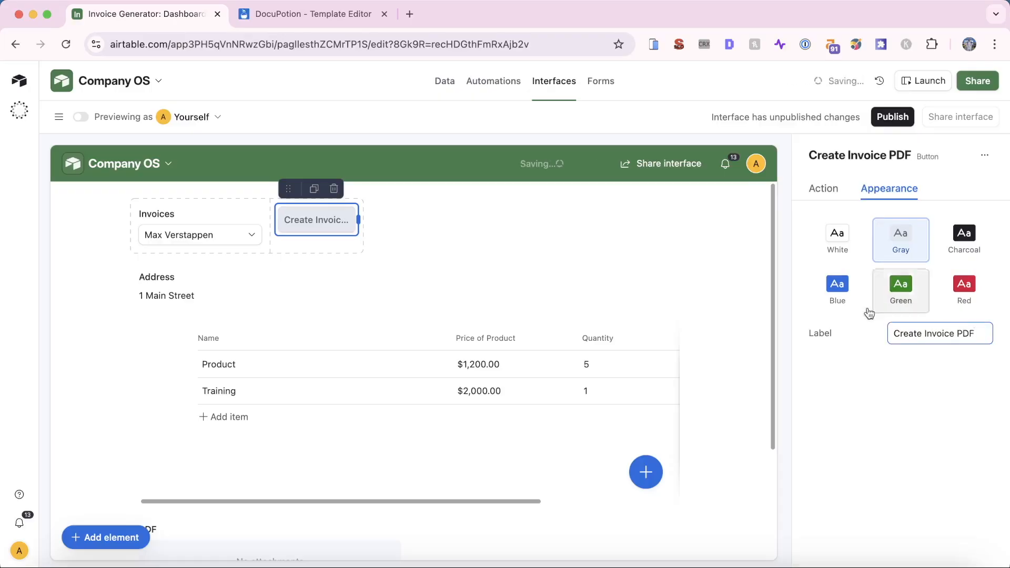
pyautogui.click(842, 292)
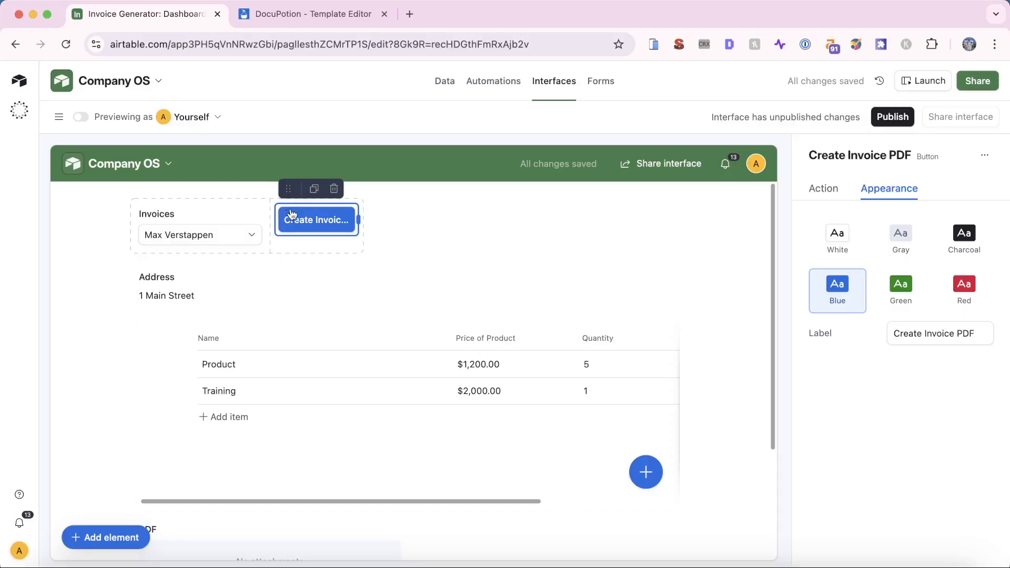
pyautogui.click(80, 117)
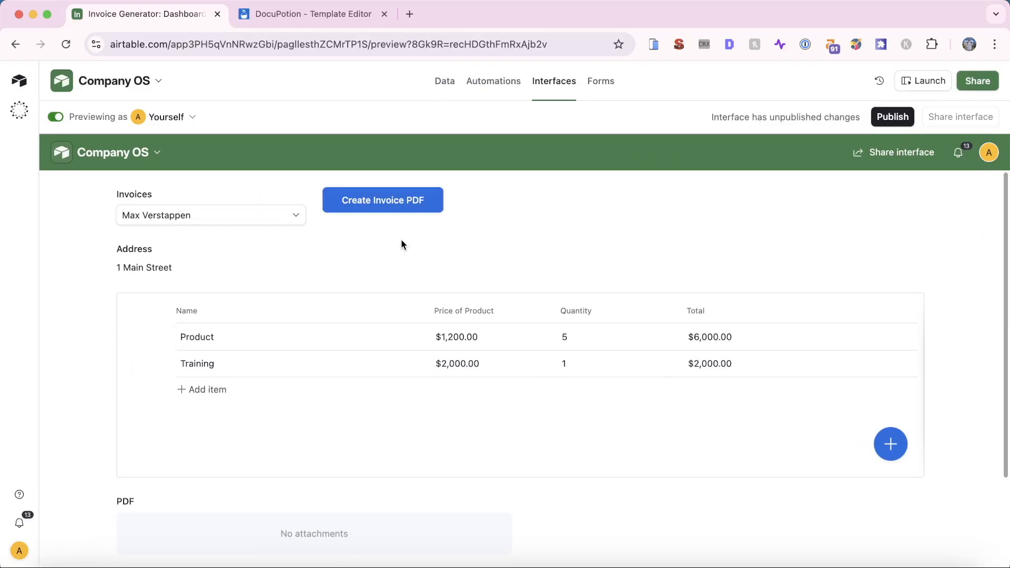
pyautogui.click(397, 203)
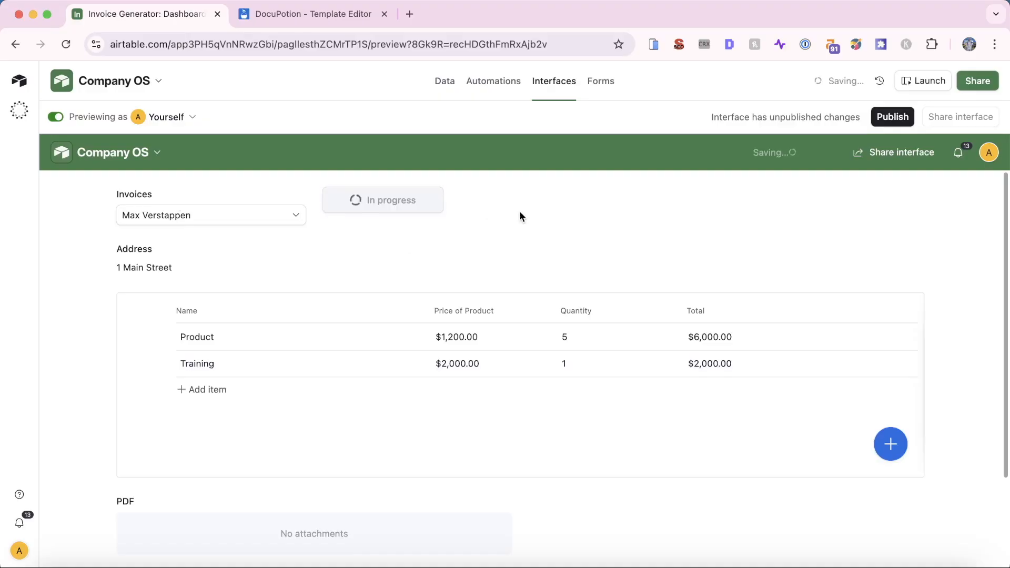
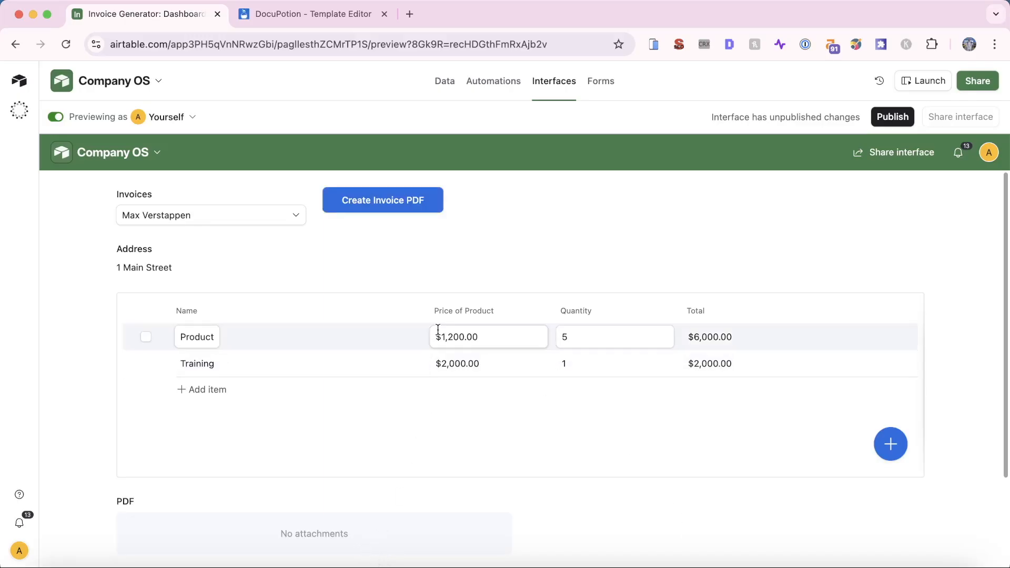
# Open the Generate Invoice PDF automation from the Automations tab
pyautogui.click(479, 82)
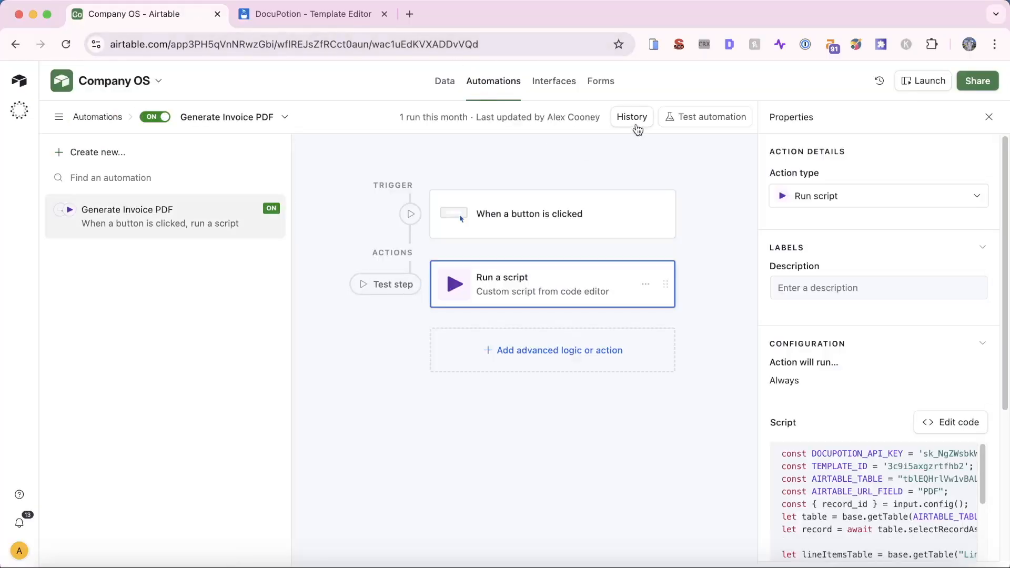
# Inspect the failed run's execution log reporting recordId as undefined, then return to the script step
pyautogui.click(636, 126)
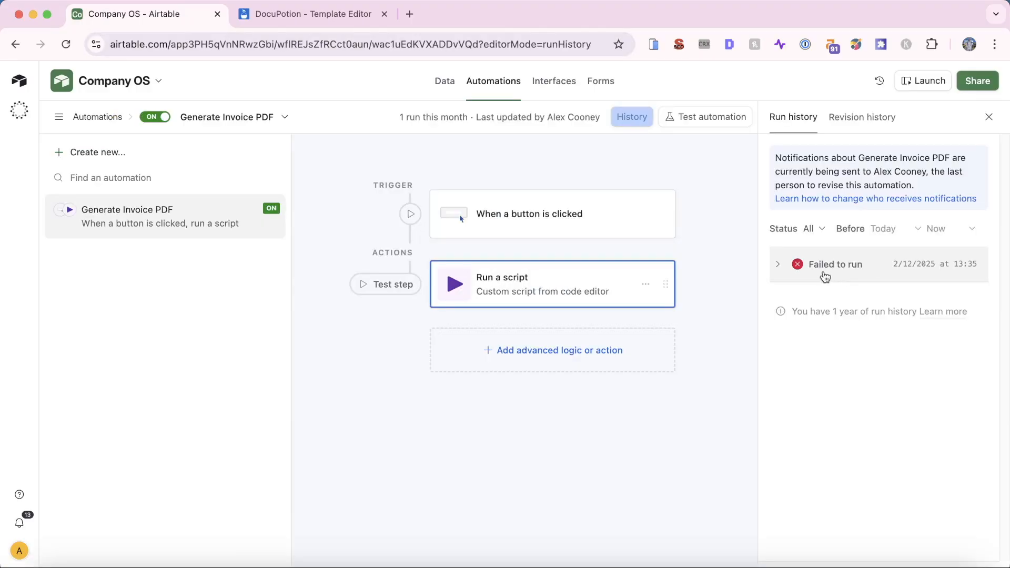
pyautogui.click(778, 262)
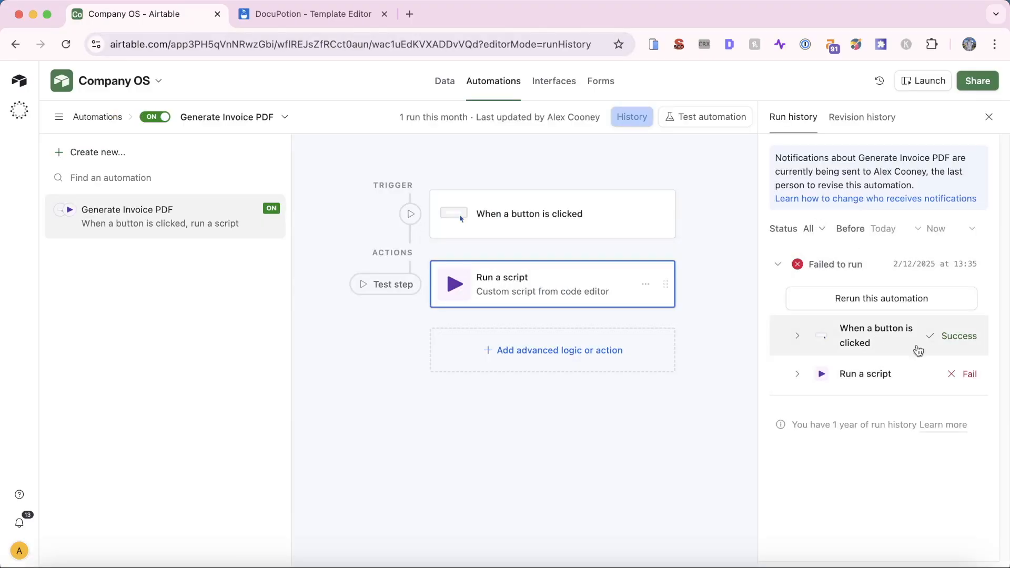
pyautogui.click(869, 374)
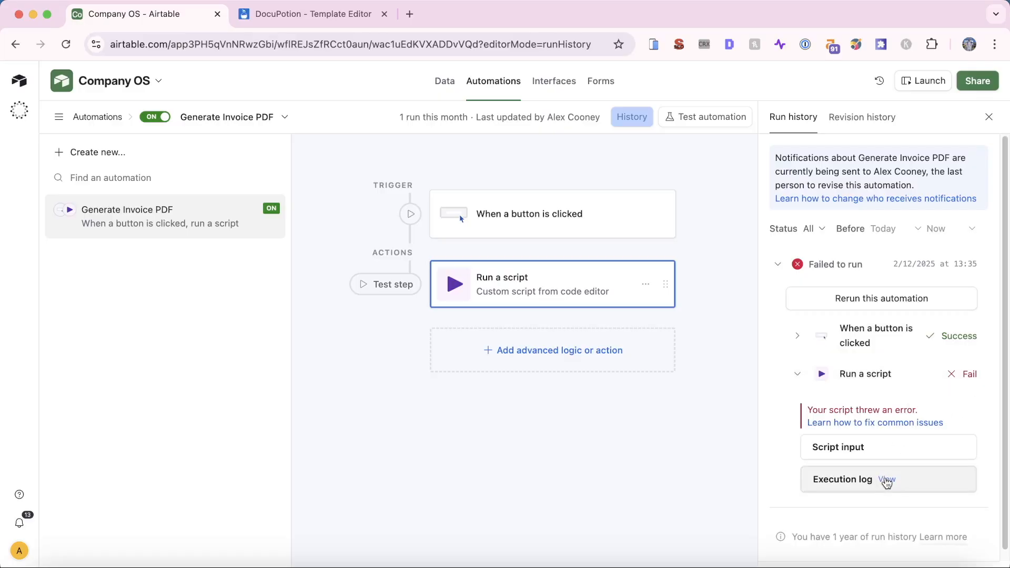
pyautogui.click(888, 480)
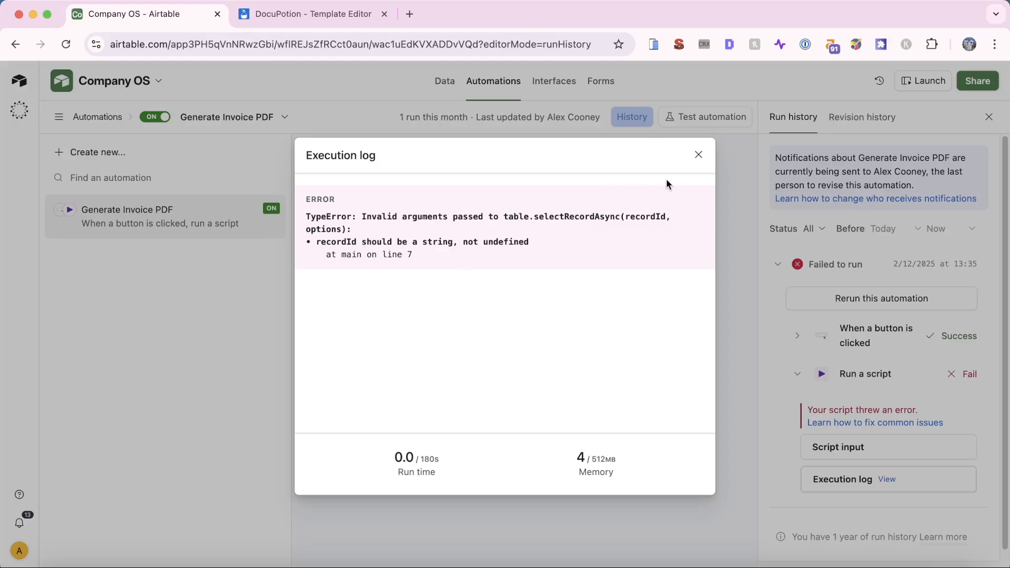
pyautogui.click(699, 157)
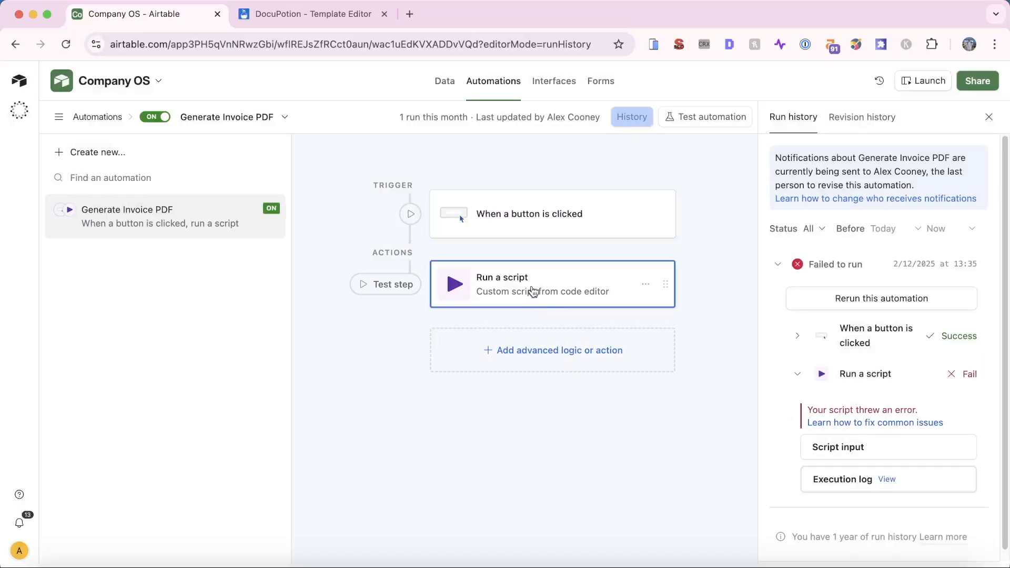
pyautogui.click(532, 291)
# Add a record_id input variable to the script, valued with the Airtable record ID
pyautogui.click(927, 422)
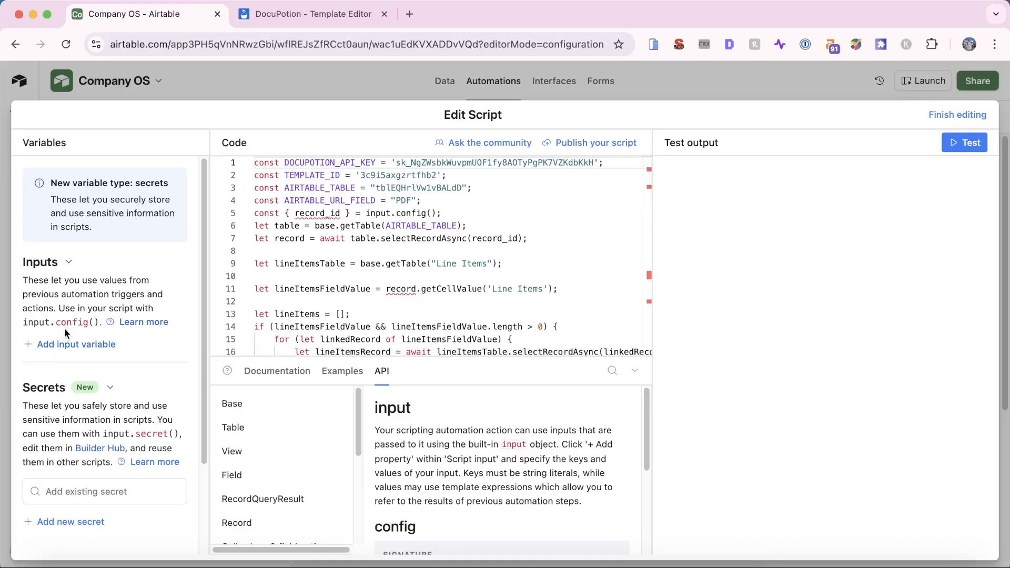
pyautogui.click(71, 344)
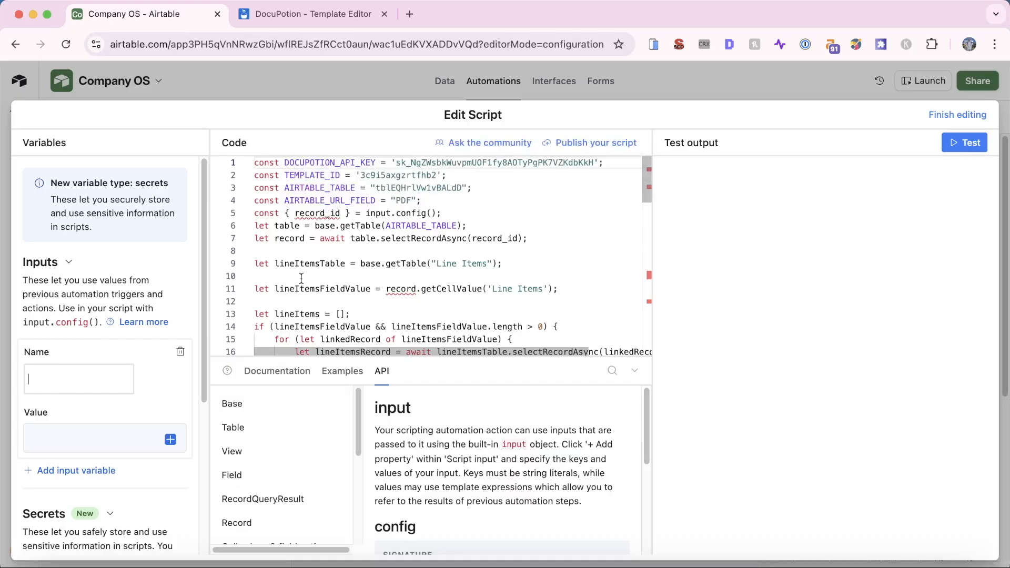
pyautogui.write('record_id')
pyautogui.click(171, 439)
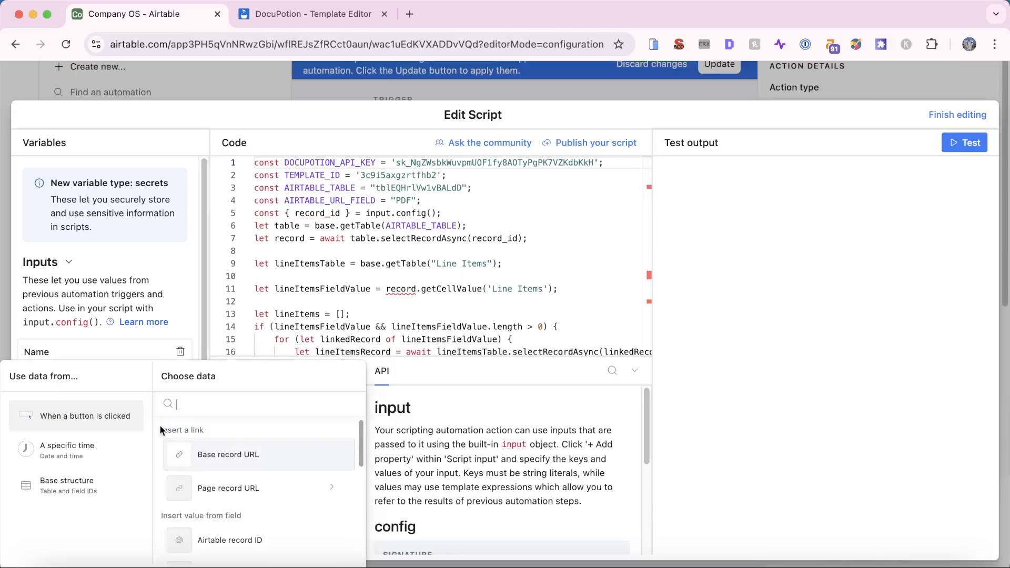
pyautogui.click(286, 547)
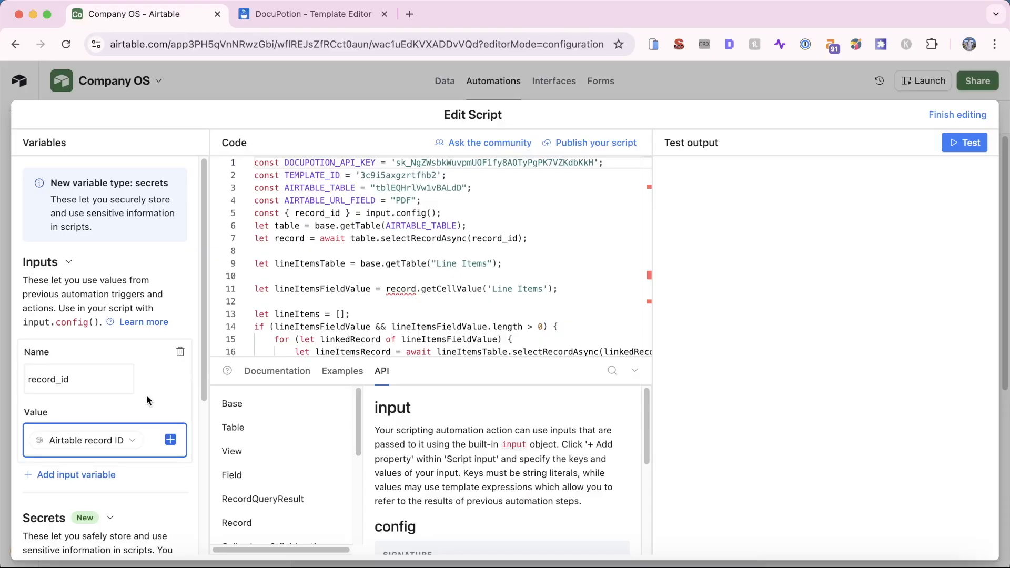
pyautogui.click(951, 117)
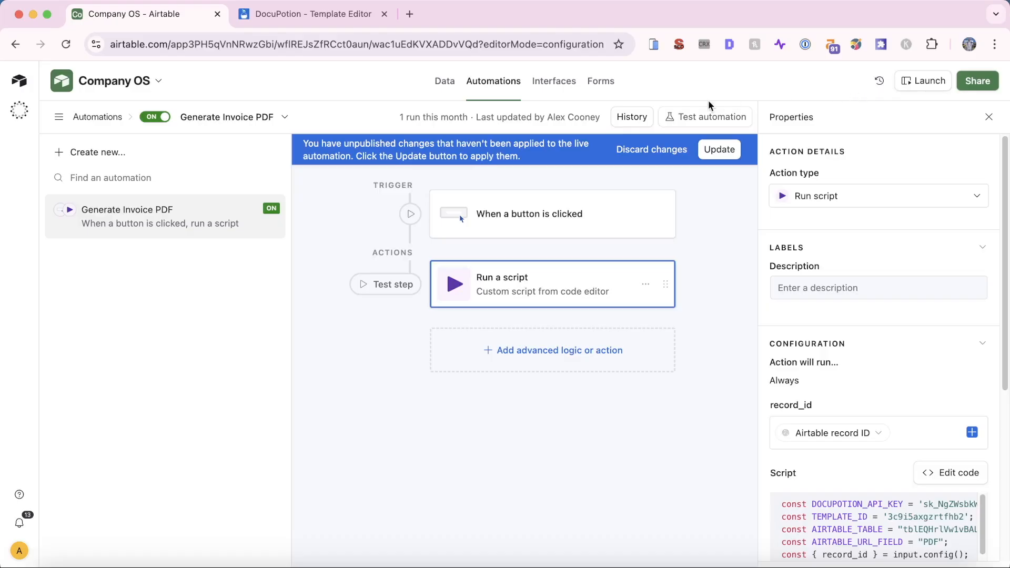
# Publish the automation update and run Create Invoice PDF in the interface preview
pyautogui.click(720, 149)
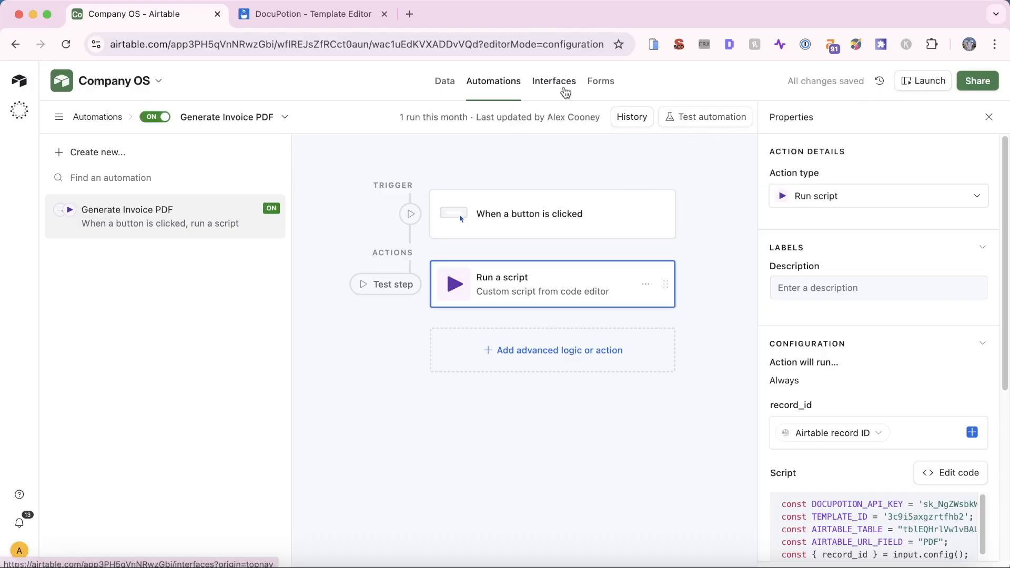
pyautogui.click(563, 88)
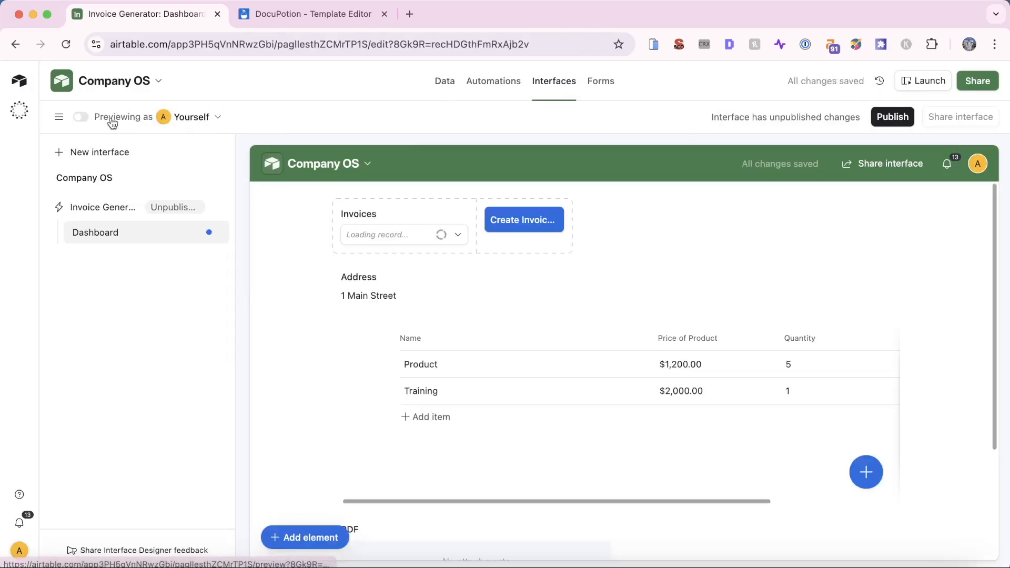
pyautogui.click(82, 117)
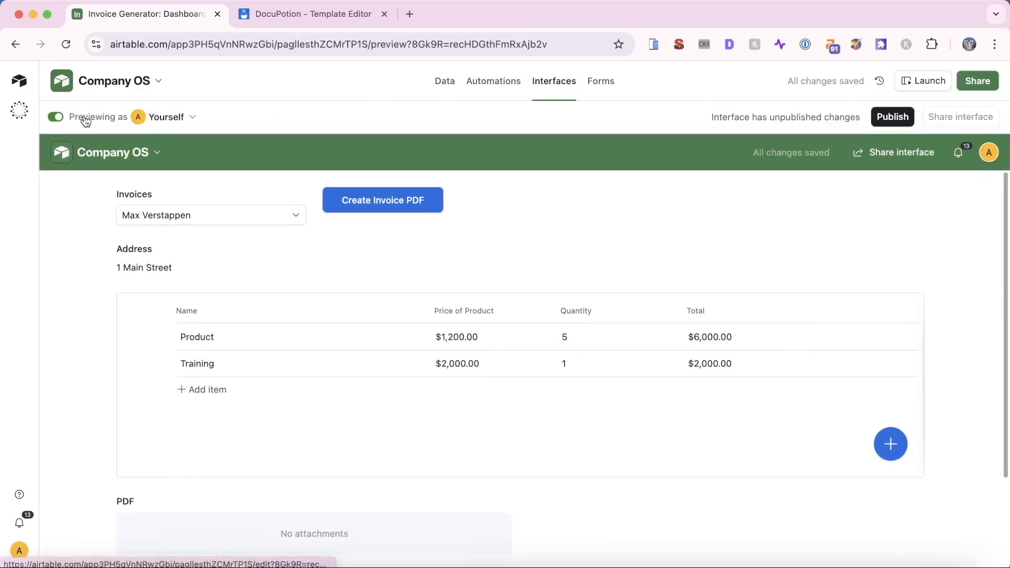
pyautogui.click(388, 201)
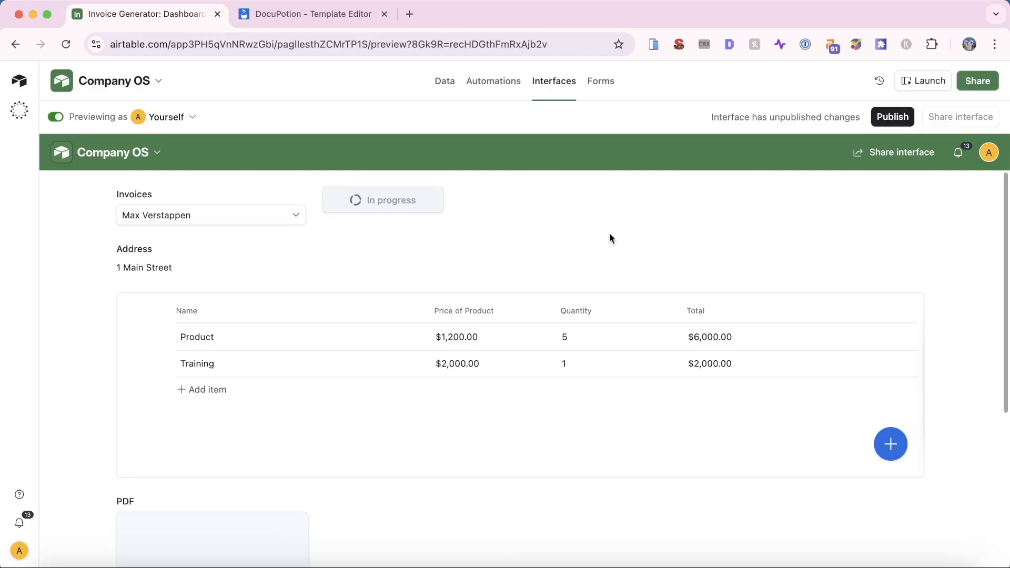
# View the generated $8,000.00 invoice PDF, then move to the DocuPotion tab
pyautogui.scroll(-5, 609, 232)
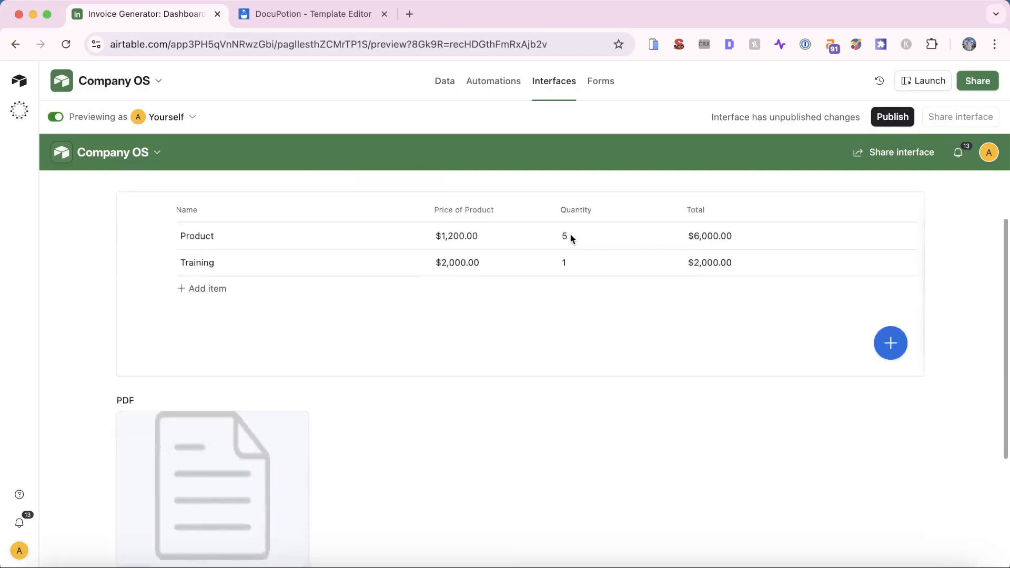
pyautogui.click(264, 357)
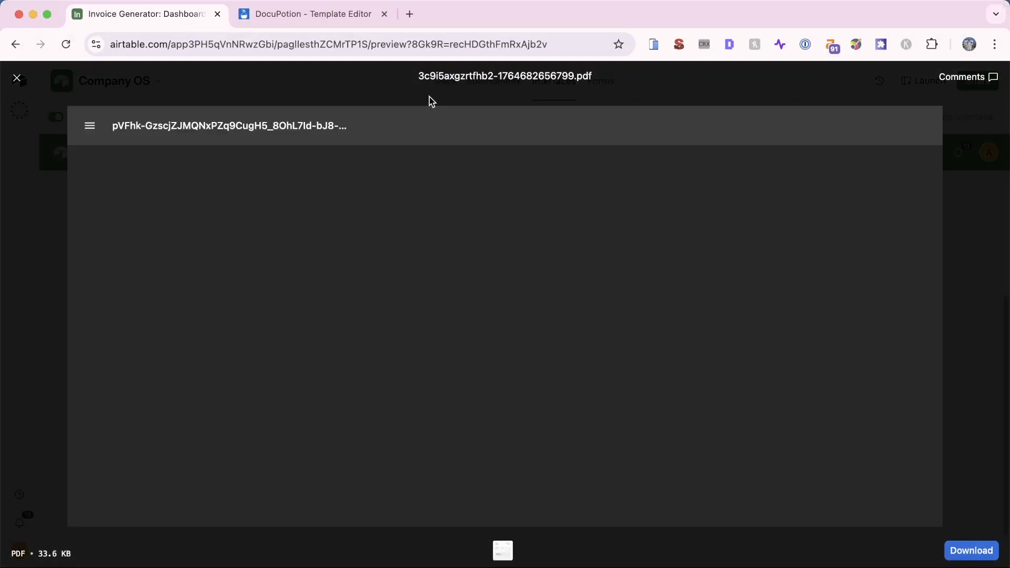
pyautogui.scroll(-2, 453, 239)
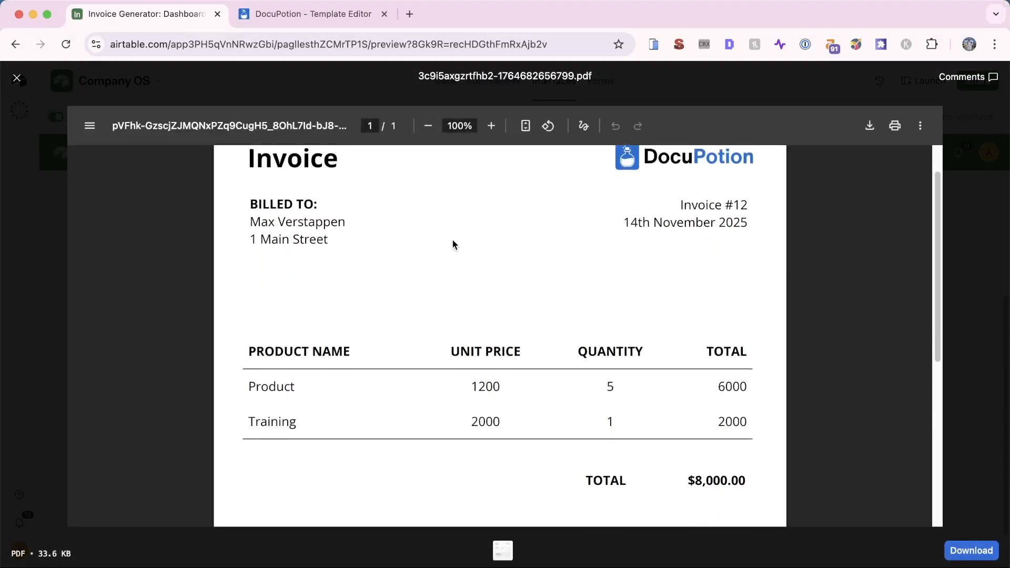
pyautogui.scroll(-1, 453, 242)
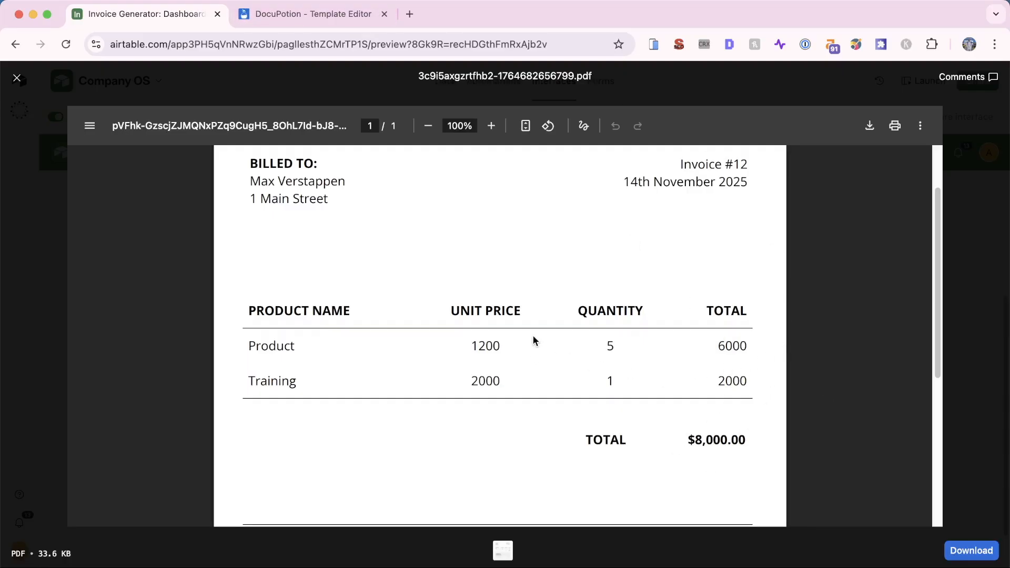
pyautogui.hotkey('ctrl', 'Tab')
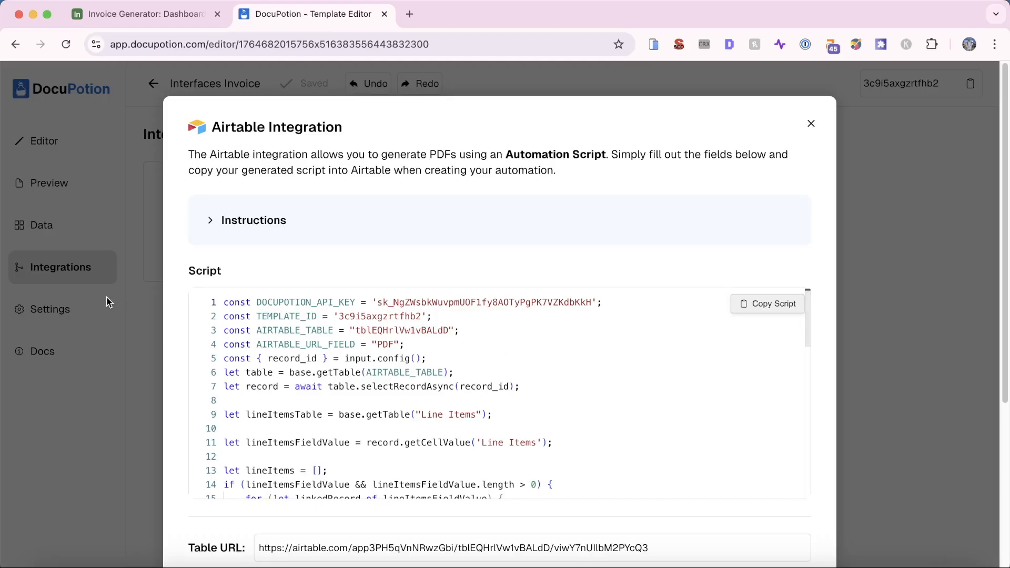
# Prefix {{Price of Product}} and {{Total}} with $, save the template, and close Airtable's PDF preview
pyautogui.click(112, 303)
pyautogui.click(81, 132)
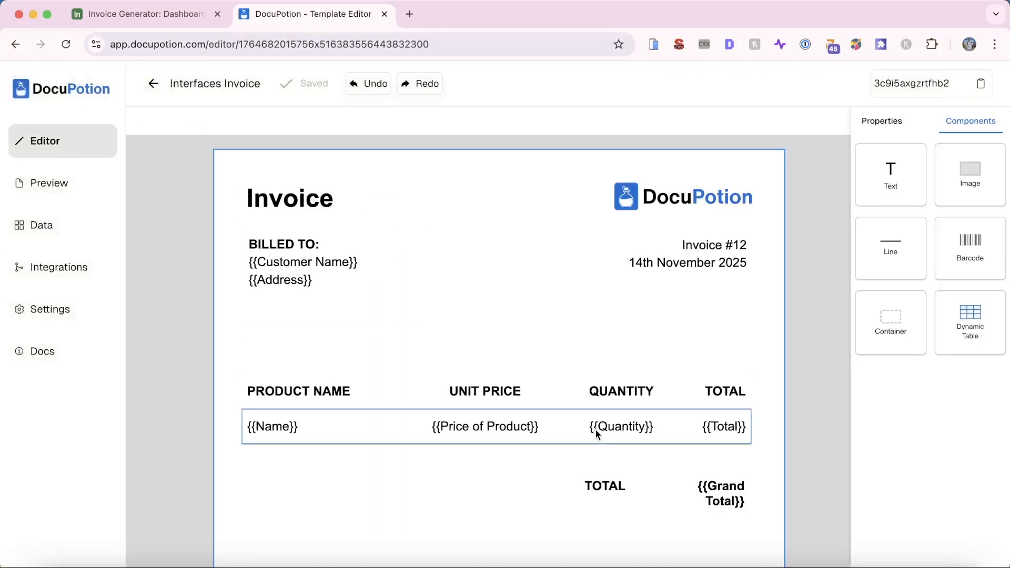
pyautogui.click(432, 427)
pyautogui.click(588, 416)
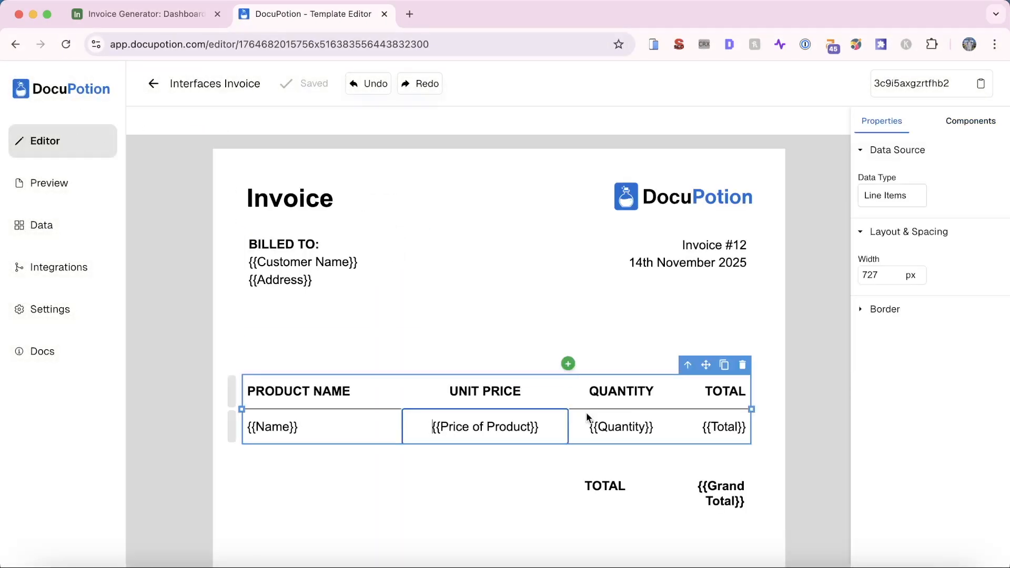
pyautogui.write('$')
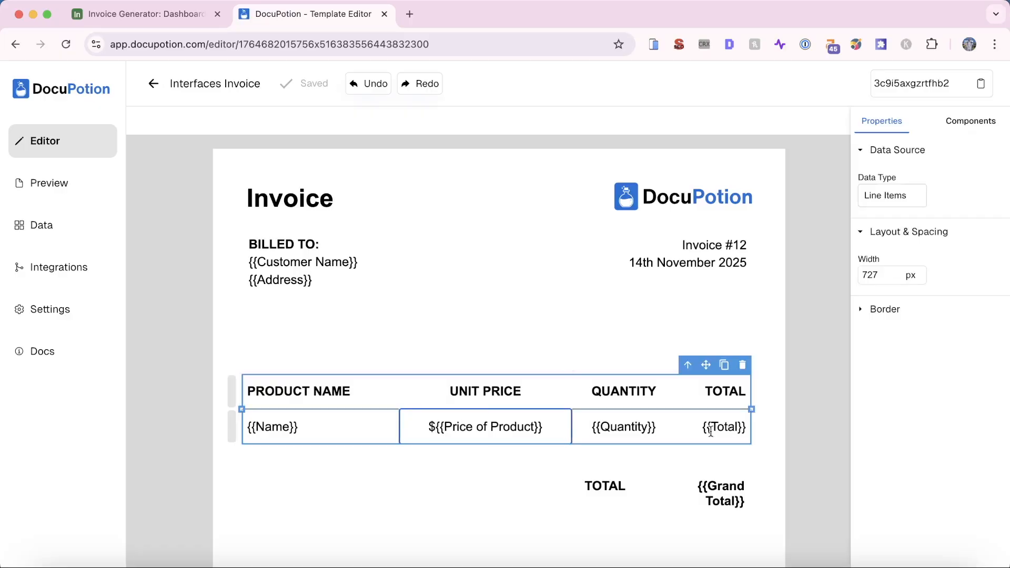
pyautogui.click(727, 429)
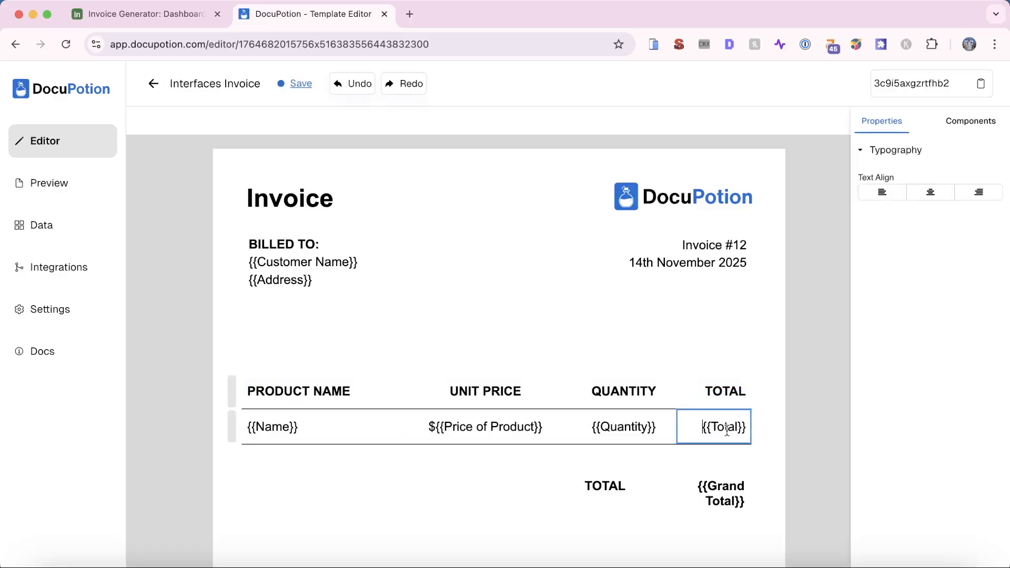
pyautogui.write('$')
pyautogui.click(612, 525)
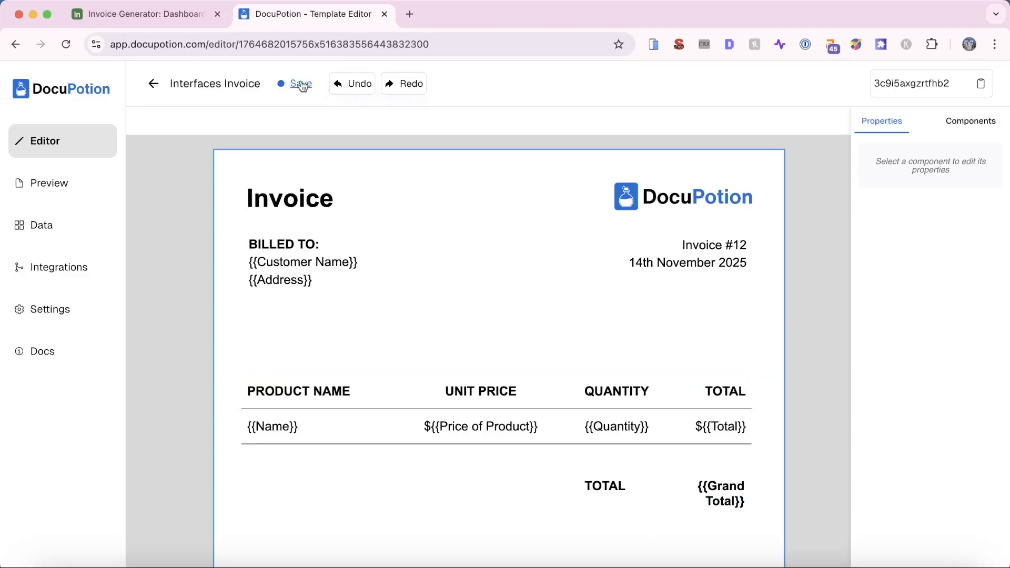
pyautogui.click(157, 17)
pyautogui.click(6, 234)
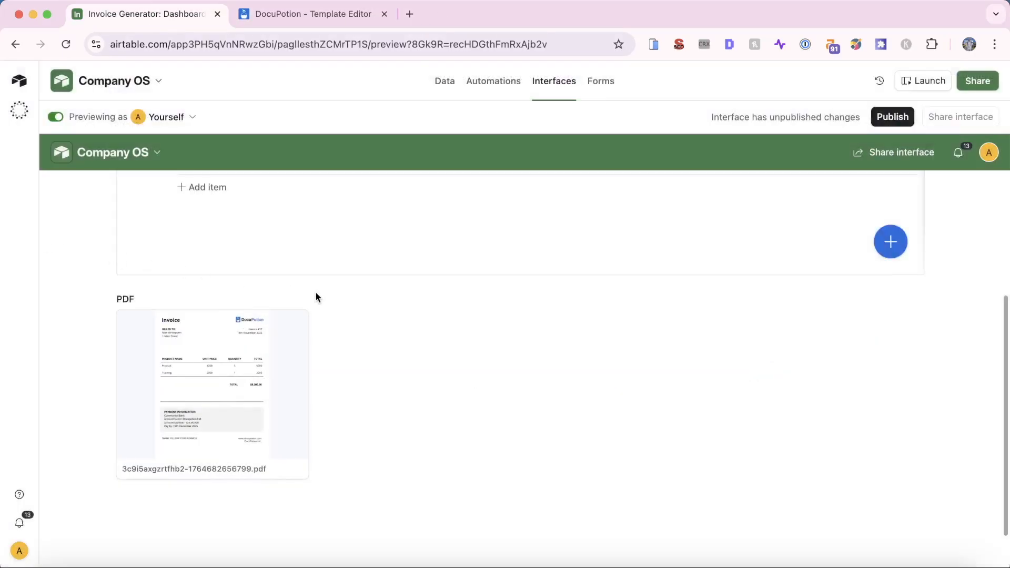
pyautogui.scroll(-1, 317, 297)
# Publish the Invoice Generator interface and open its sharing dialog to invite collaborators by email
pyautogui.scroll(4, 317, 297)
pyautogui.scroll(1, 316, 296)
pyautogui.scroll(-1, 317, 296)
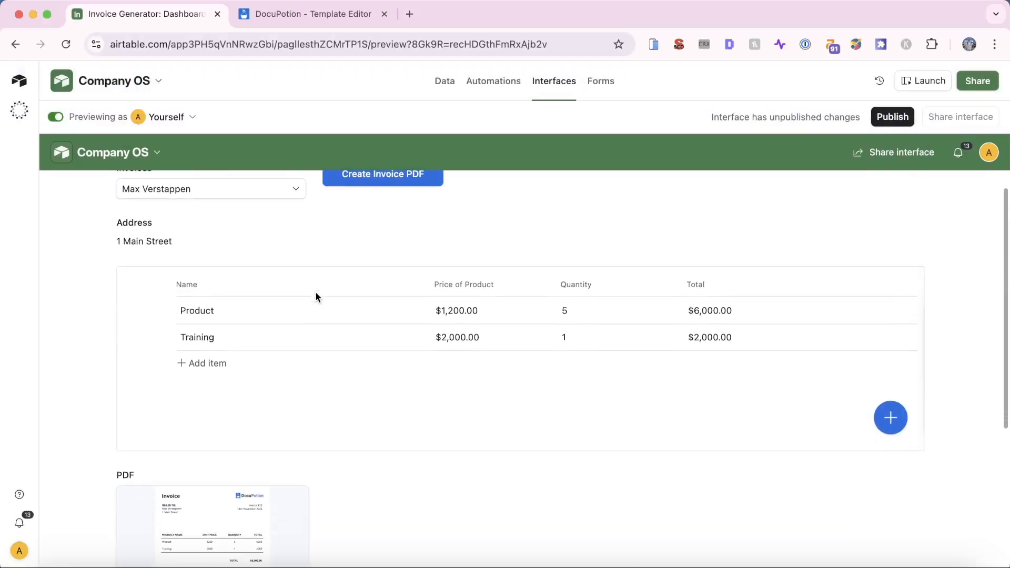
pyautogui.scroll(1, 318, 296)
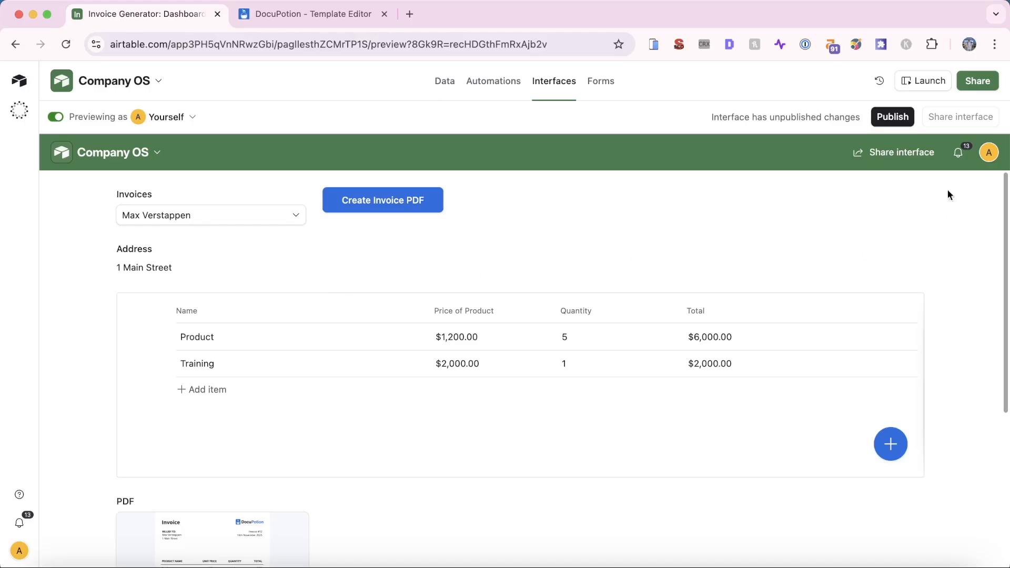
pyautogui.click(892, 116)
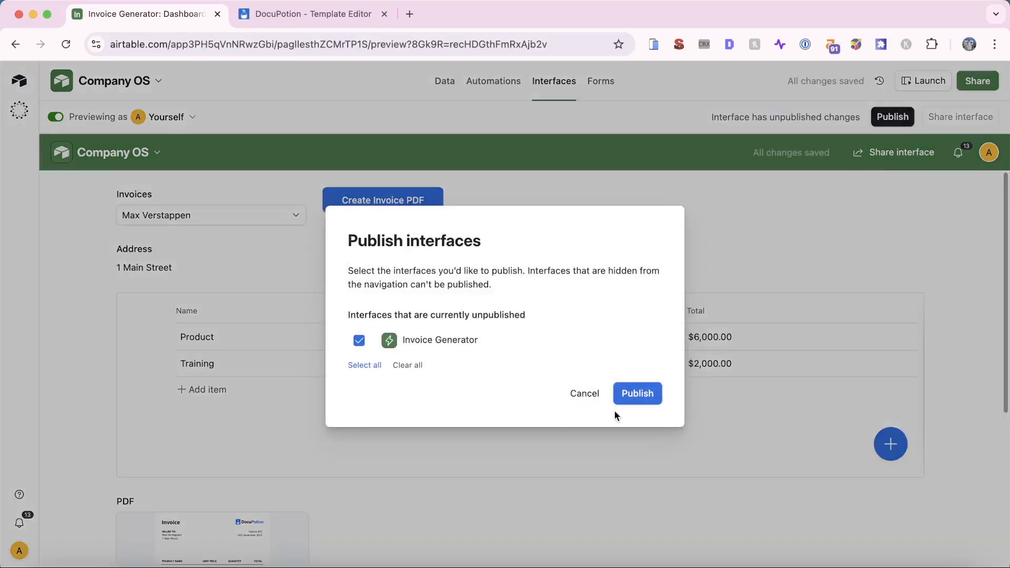
pyautogui.click(639, 402)
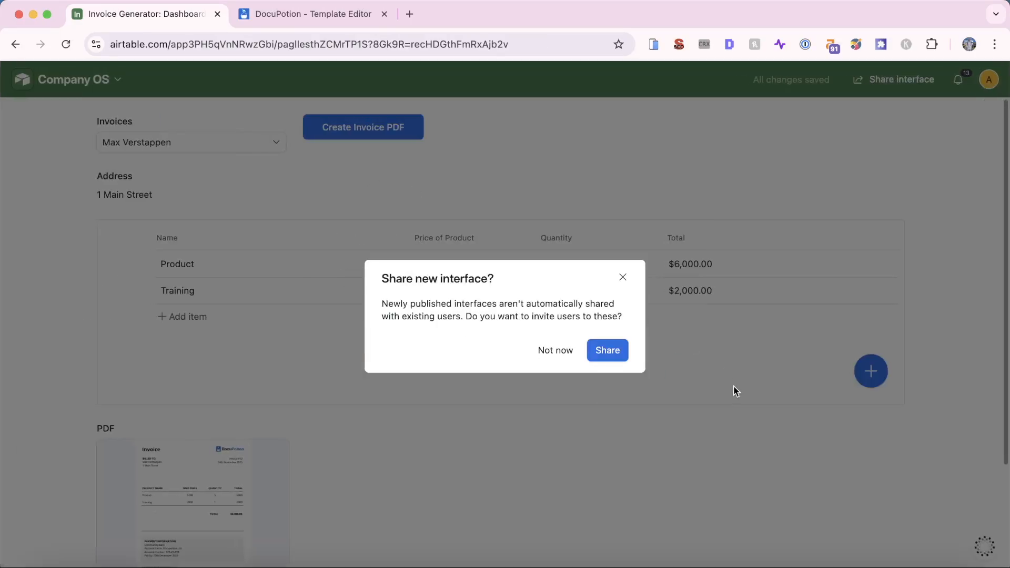
pyautogui.click(606, 352)
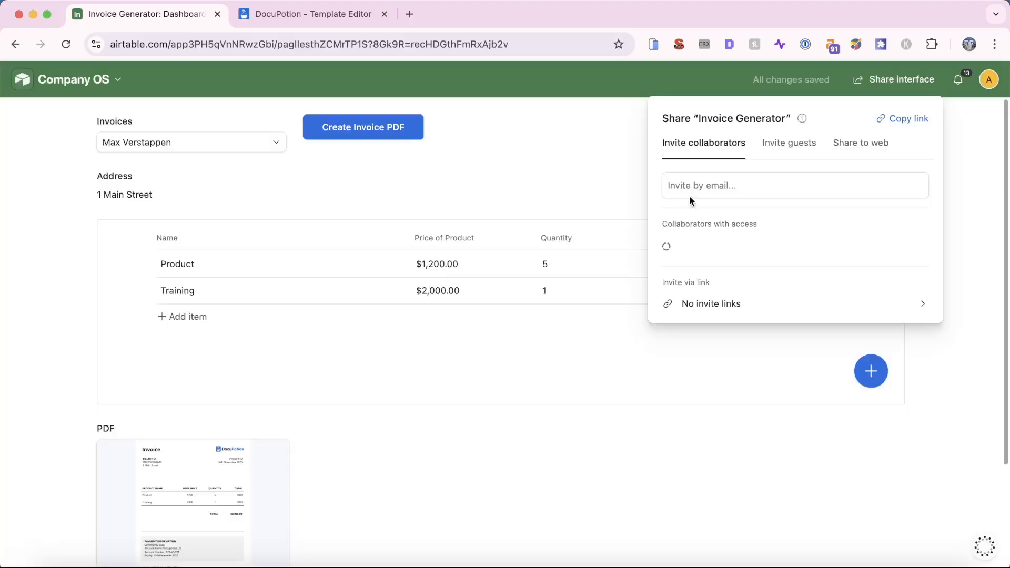
pyautogui.click(731, 186)
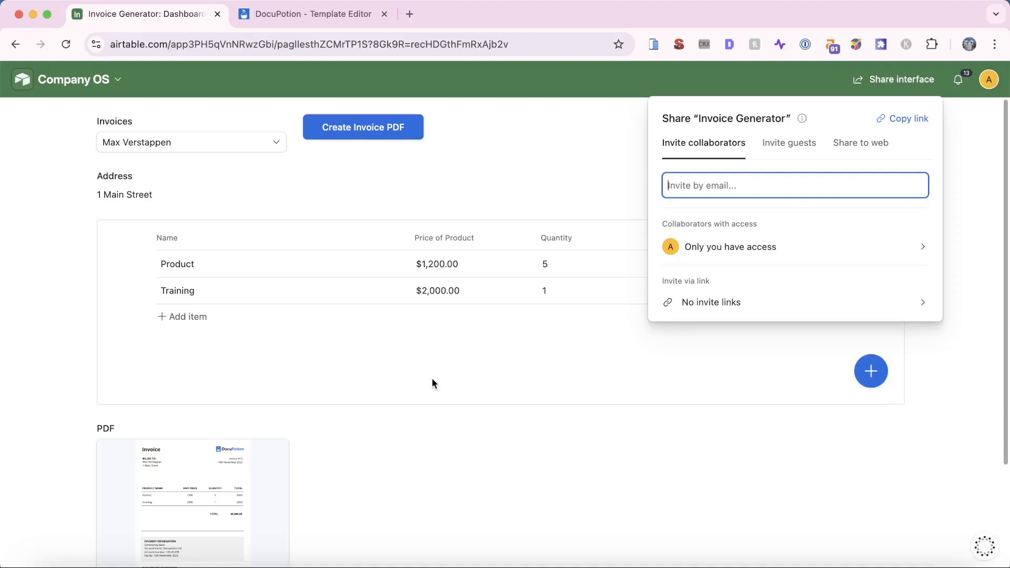
pyautogui.click(232, 140)
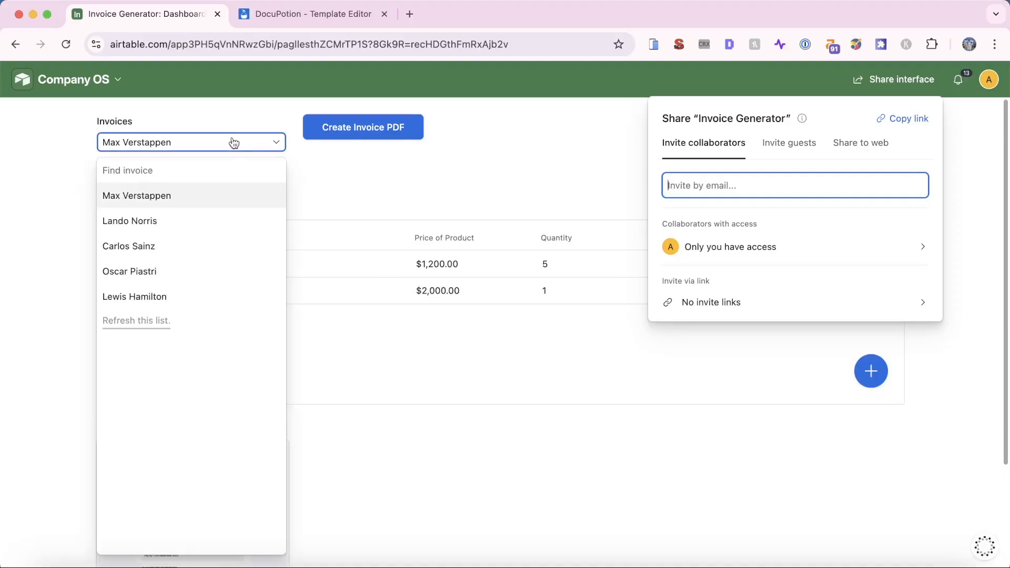
# Switch to the empty invoice and add a Driving Lesson line item at $50 × 1
pyautogui.click(226, 233)
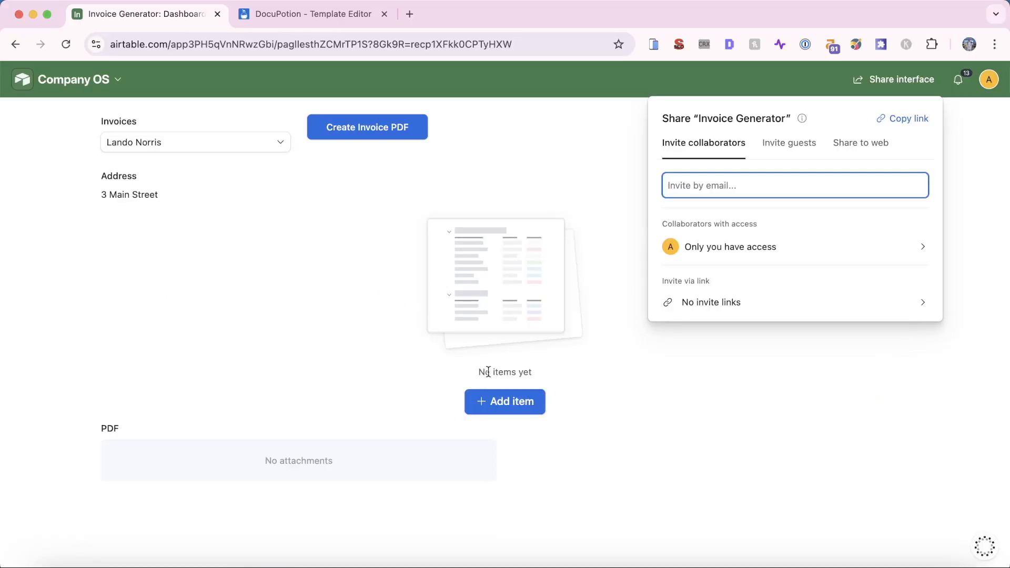
pyautogui.click(501, 407)
pyautogui.click(342, 324)
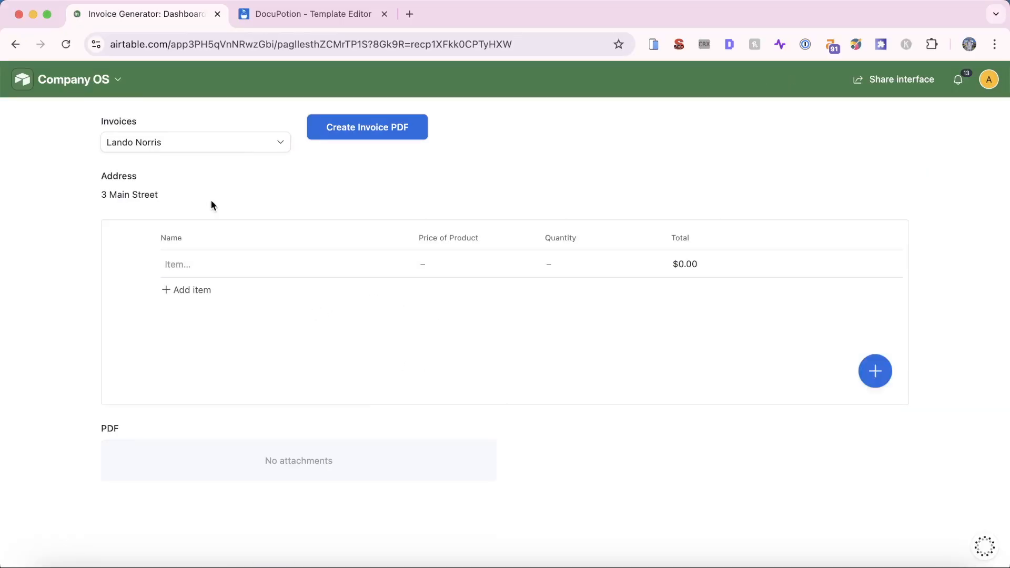
pyautogui.click(188, 264)
pyautogui.write('Dir')
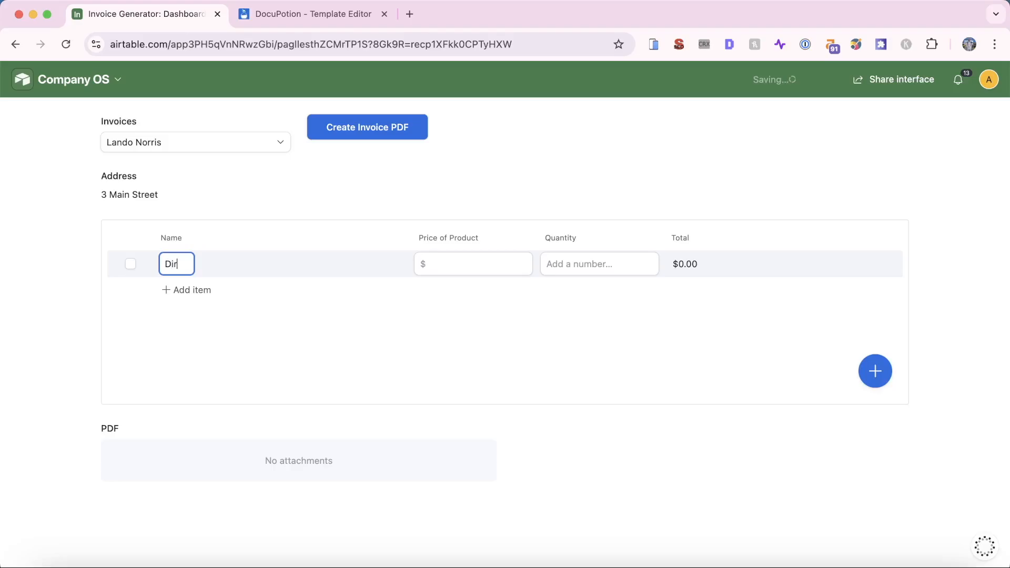
pyautogui.press('BackSpace')
pyautogui.write('riving Lesson')
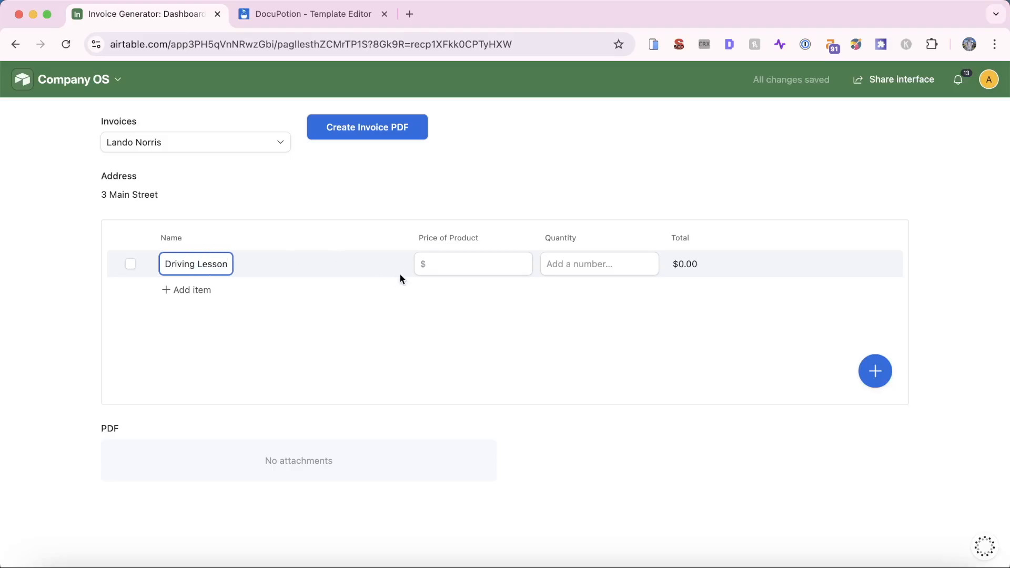
pyautogui.click(446, 267)
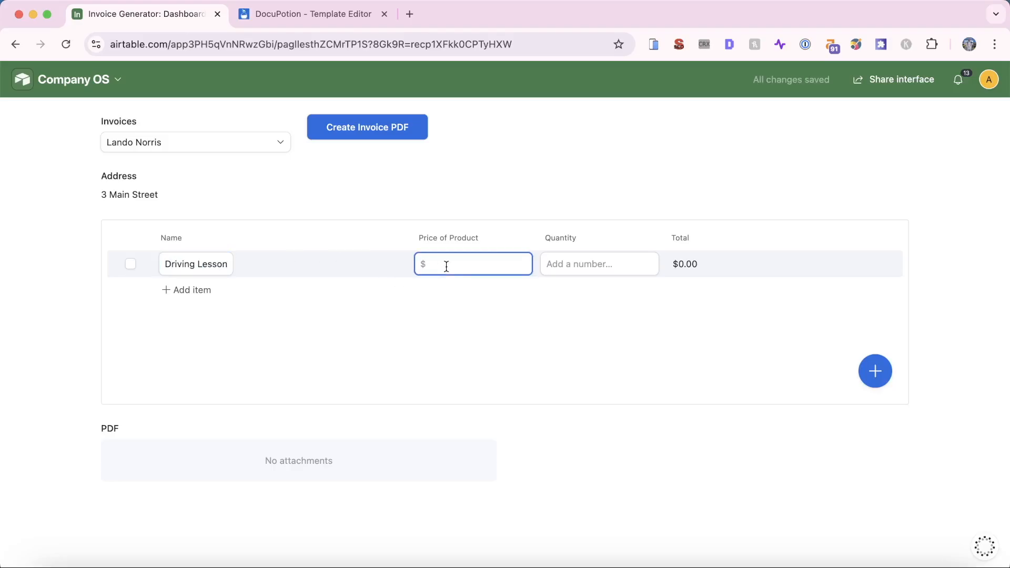
pyautogui.write('50')
pyautogui.click(575, 267)
pyautogui.write('1')
pyautogui.click(262, 317)
# Add a Steering Wheel line item at $300 × 2 and start generating the invoice PDF
pyautogui.click(200, 291)
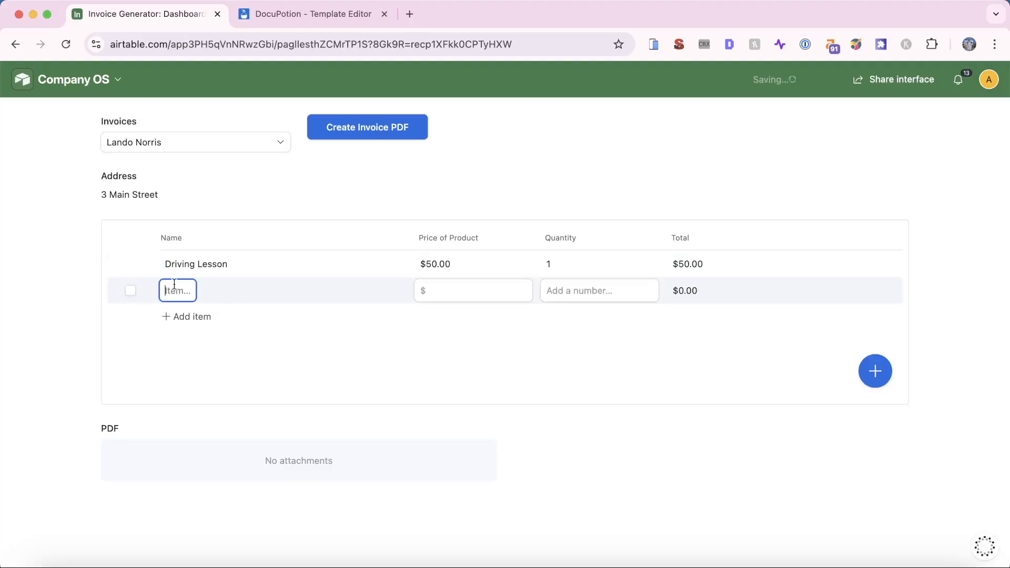
pyautogui.write('Steering Wheel')
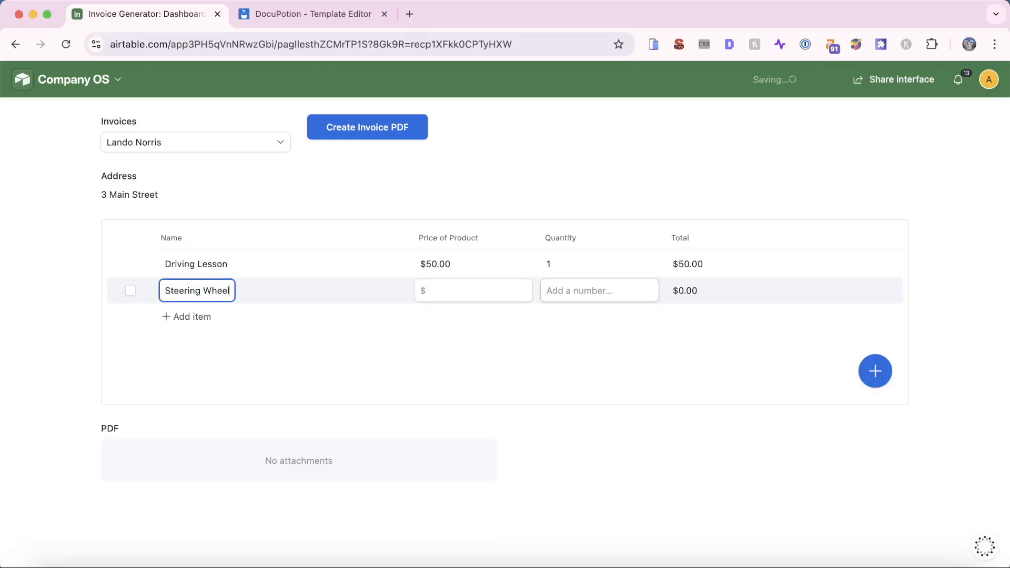
pyautogui.click(498, 294)
pyautogui.write('300')
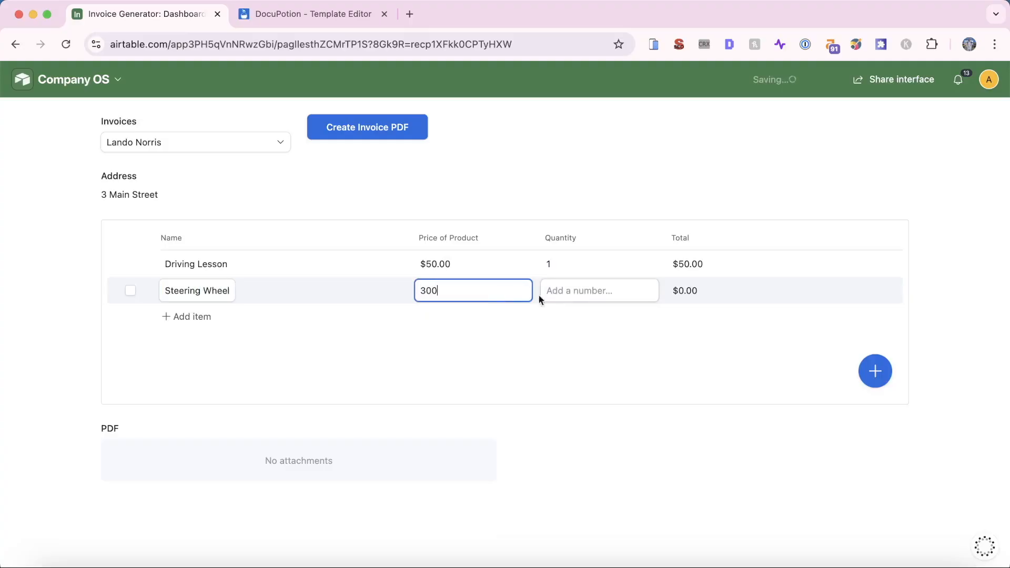
pyautogui.click(594, 291)
pyautogui.write('2')
pyautogui.click(595, 365)
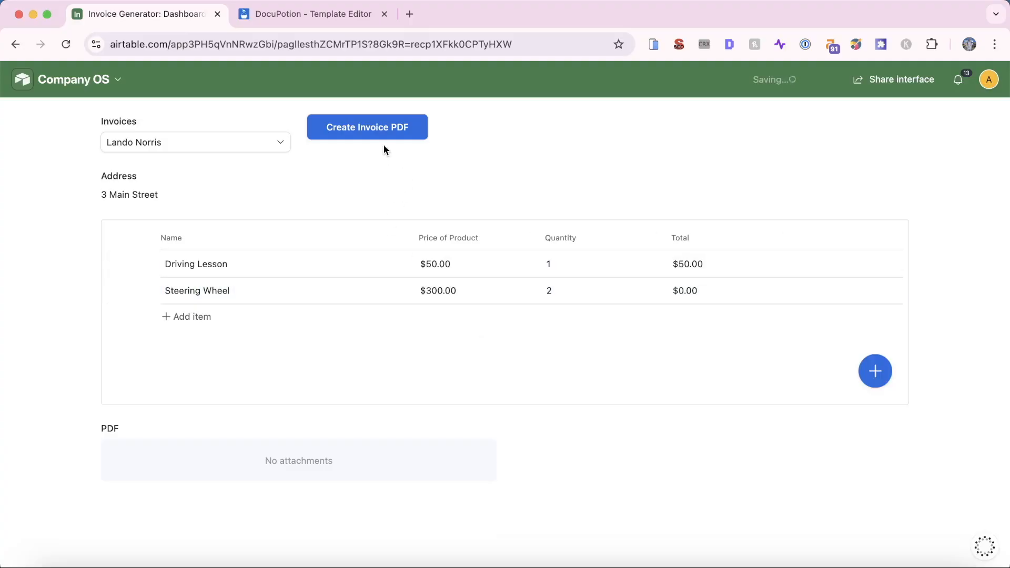
pyautogui.click(384, 136)
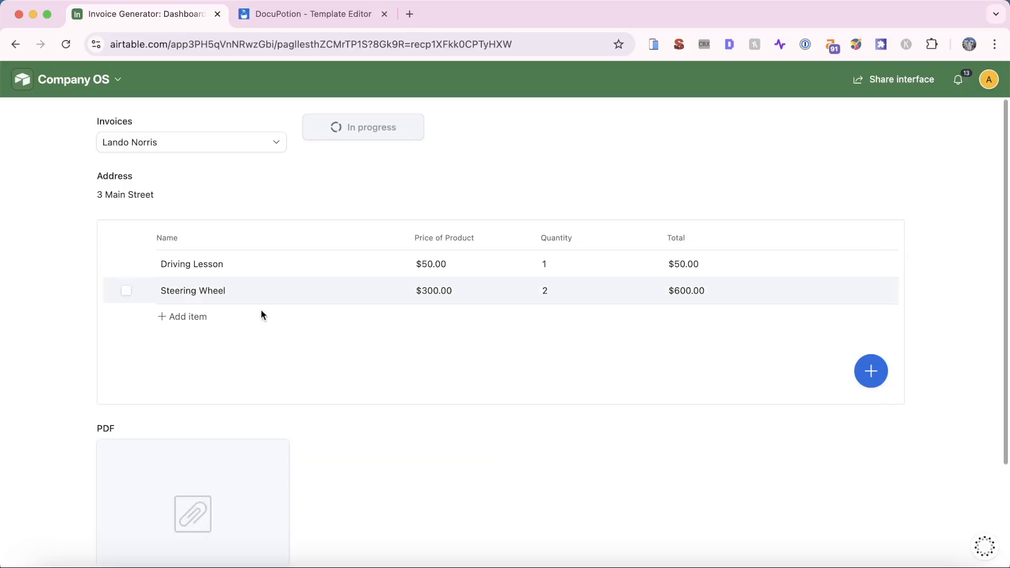
# Preview the new PDF, confirming Driving Lesson, Steering Wheel and the $650.00 total, then close it
pyautogui.scroll(-3, 247, 368)
pyautogui.click(266, 397)
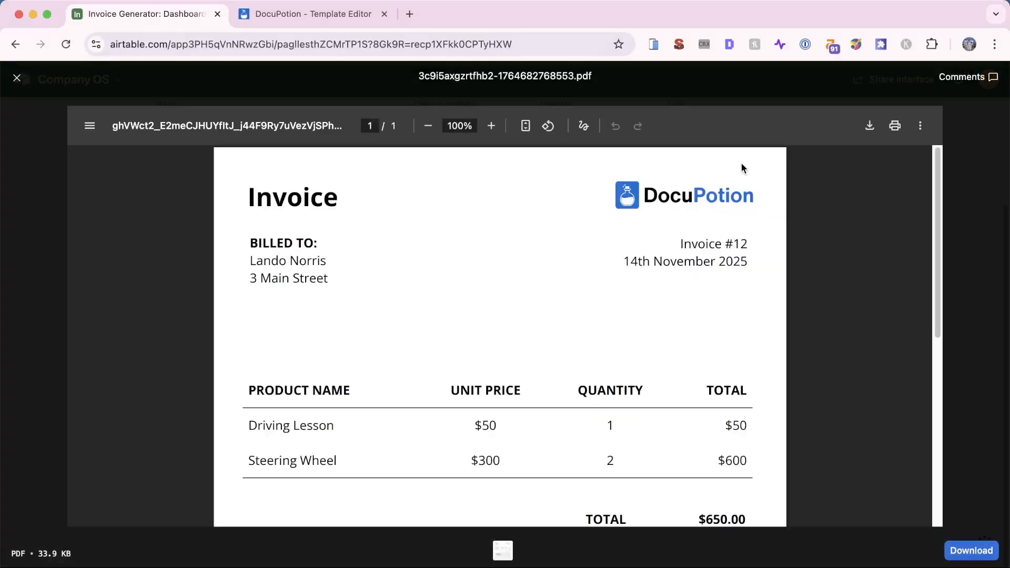
pyautogui.scroll(-2, 708, 403)
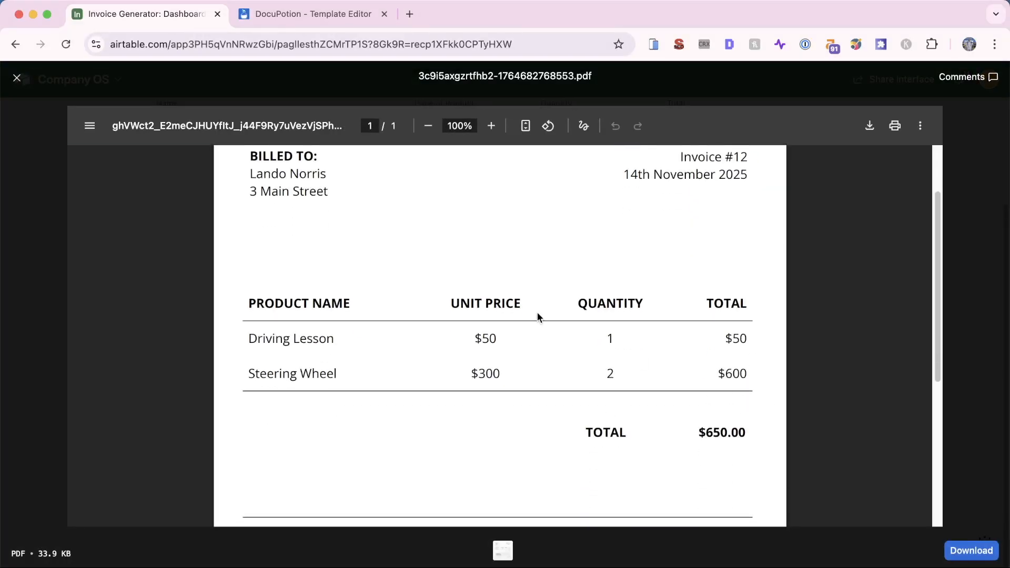
pyautogui.scroll(2, 538, 312)
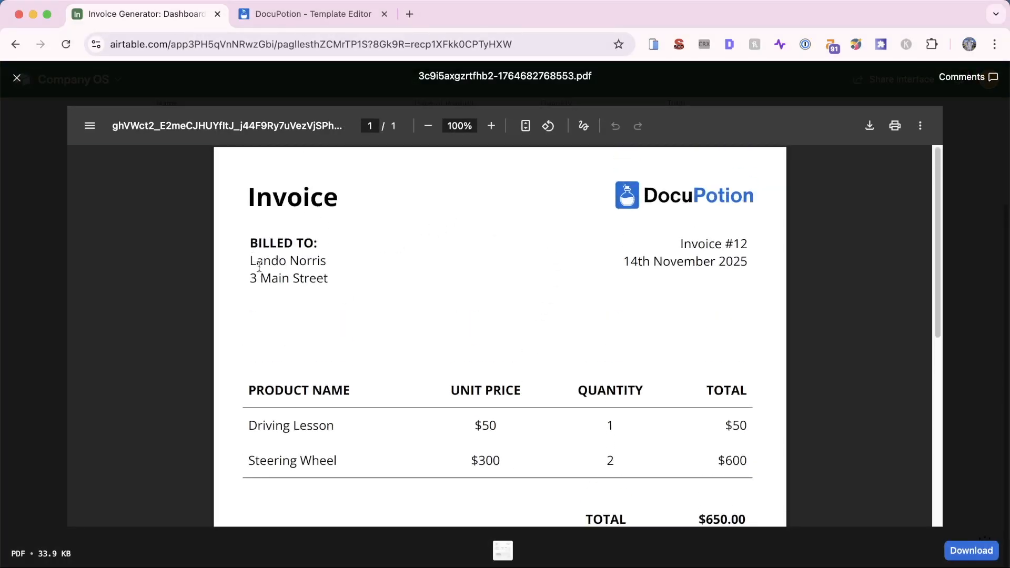
pyautogui.click(29, 231)
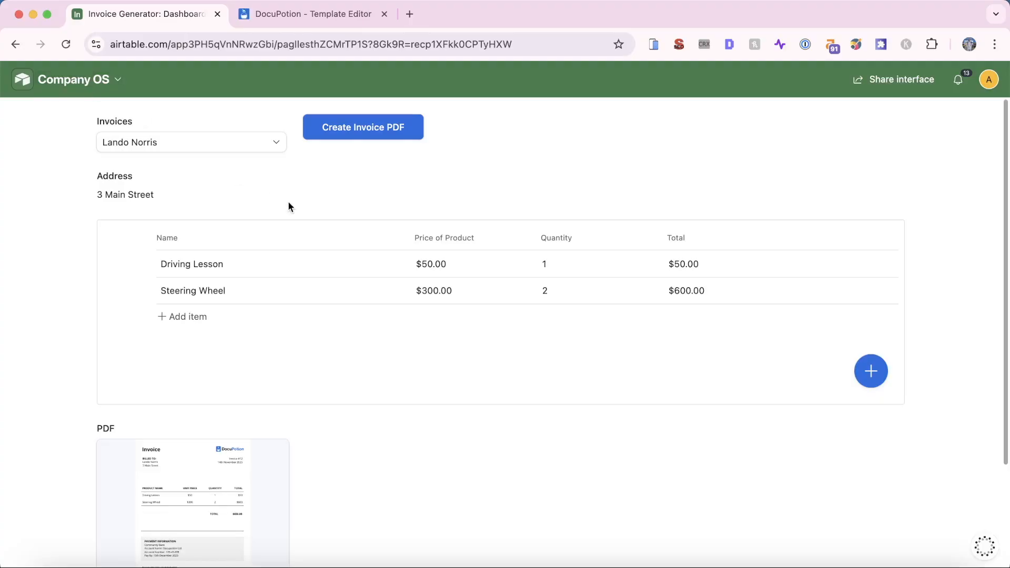
# Go back to Airtable home, reopen the Company OS base, and view the Invoices table data
pyautogui.scroll(-1, 257, 263)
pyautogui.scroll(1, 245, 463)
pyautogui.click(94, 82)
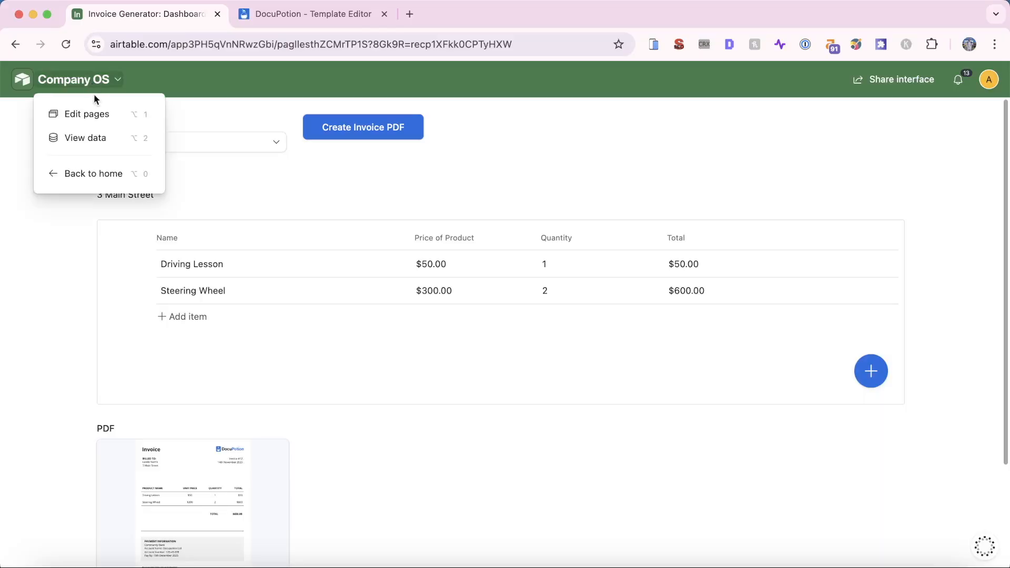
pyautogui.click(95, 175)
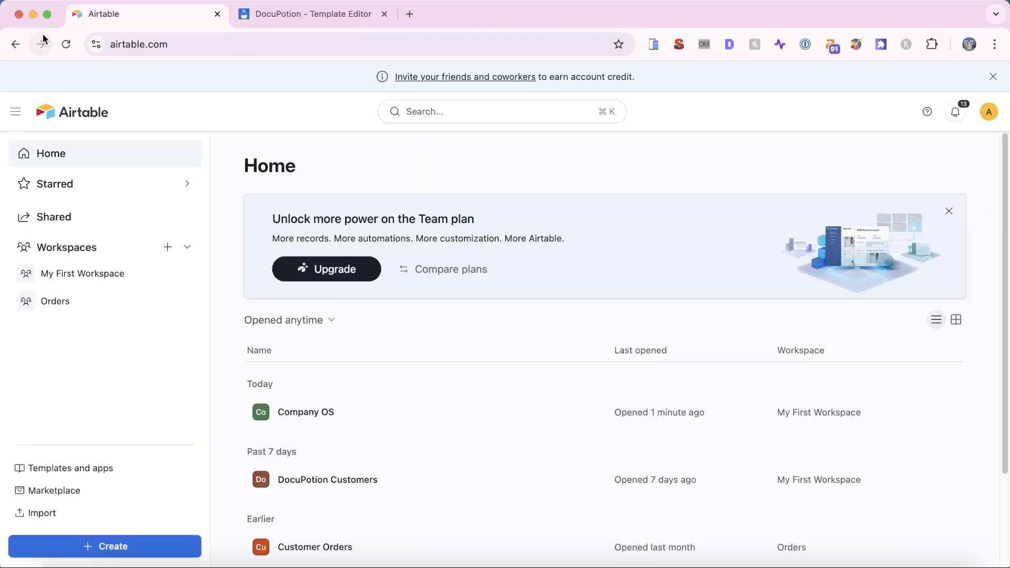
pyautogui.click(372, 413)
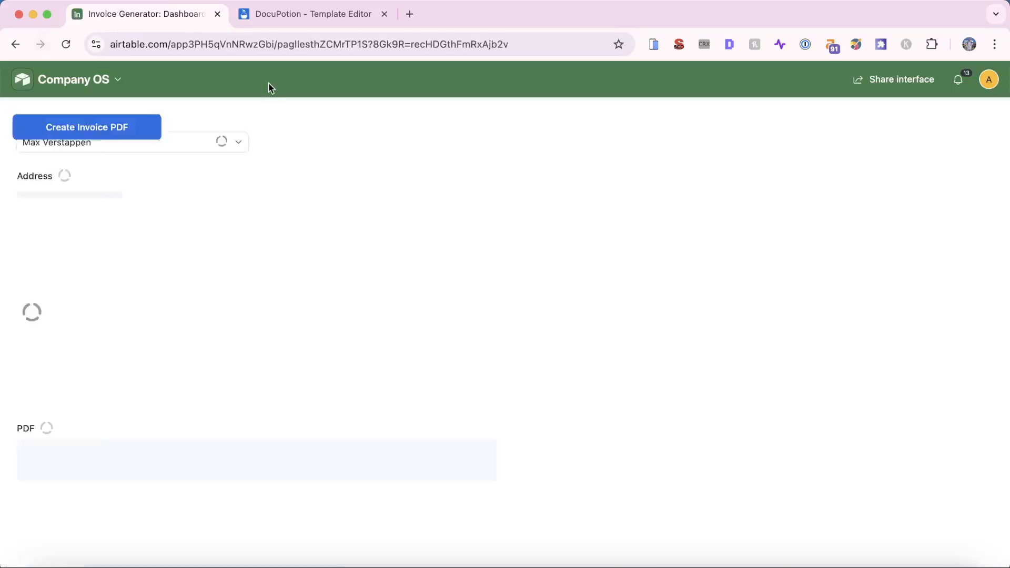
pyautogui.click(106, 81)
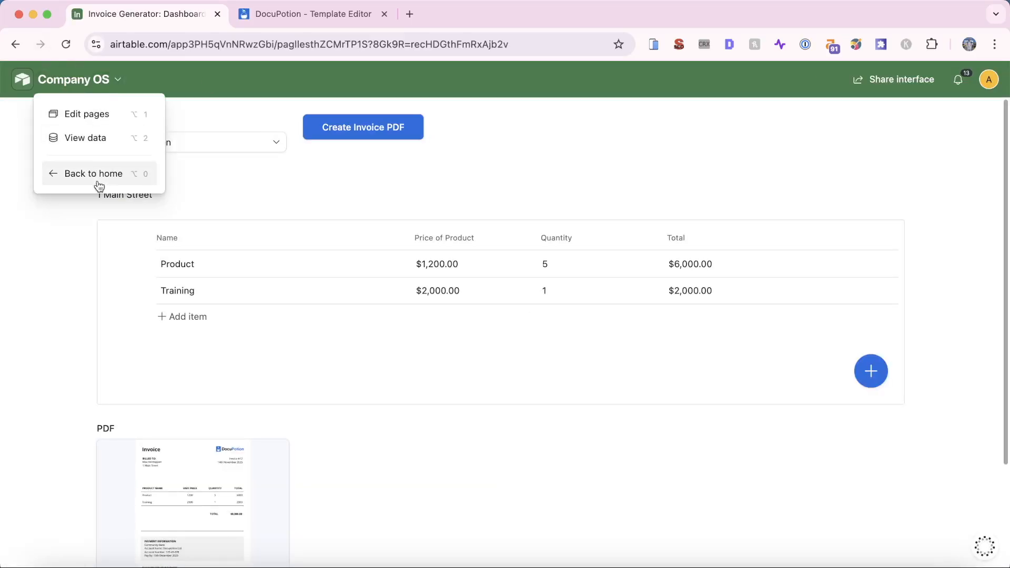
pyautogui.click(115, 153)
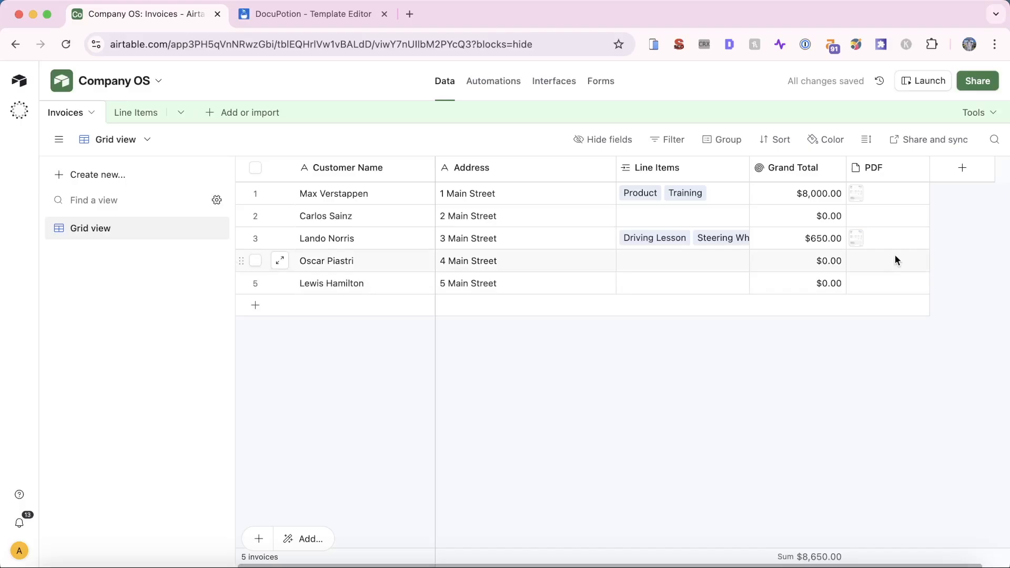